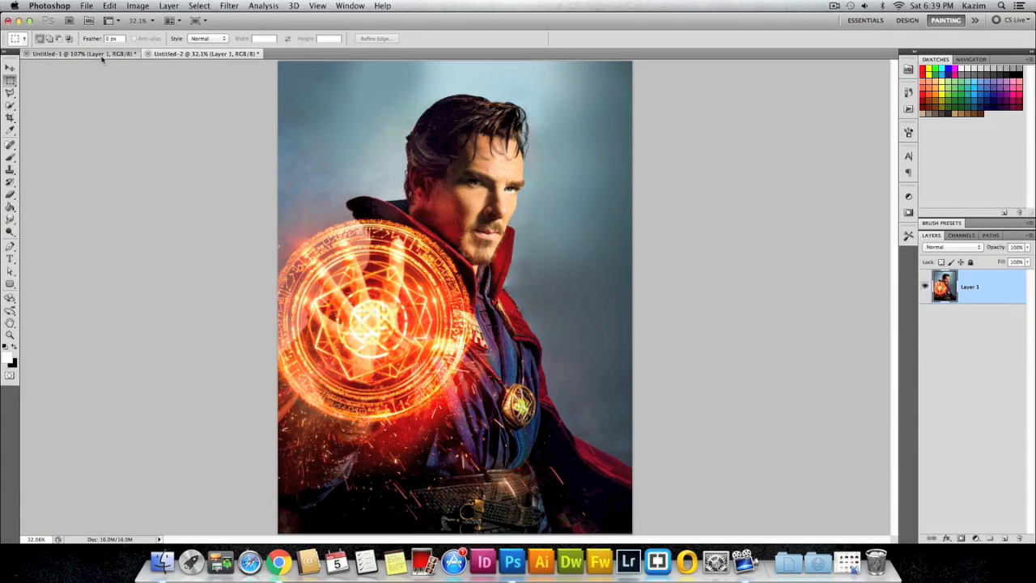
Using the finished cover as reference, add the black headline text "THE FIRST LOOK" near the upper edge of the text-free Untitled-2 image.
left_click(220, 53)
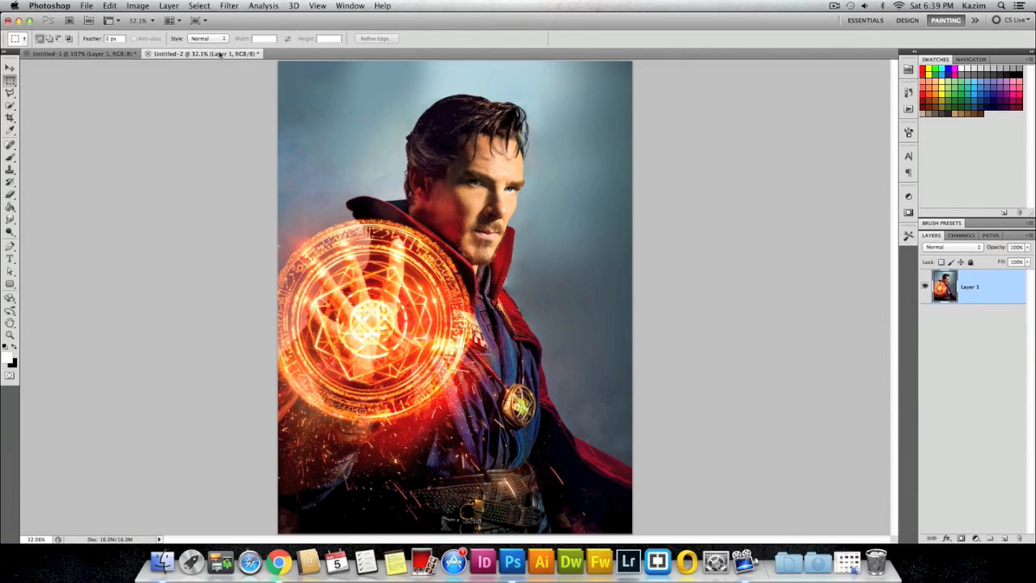
left_click(115, 54)
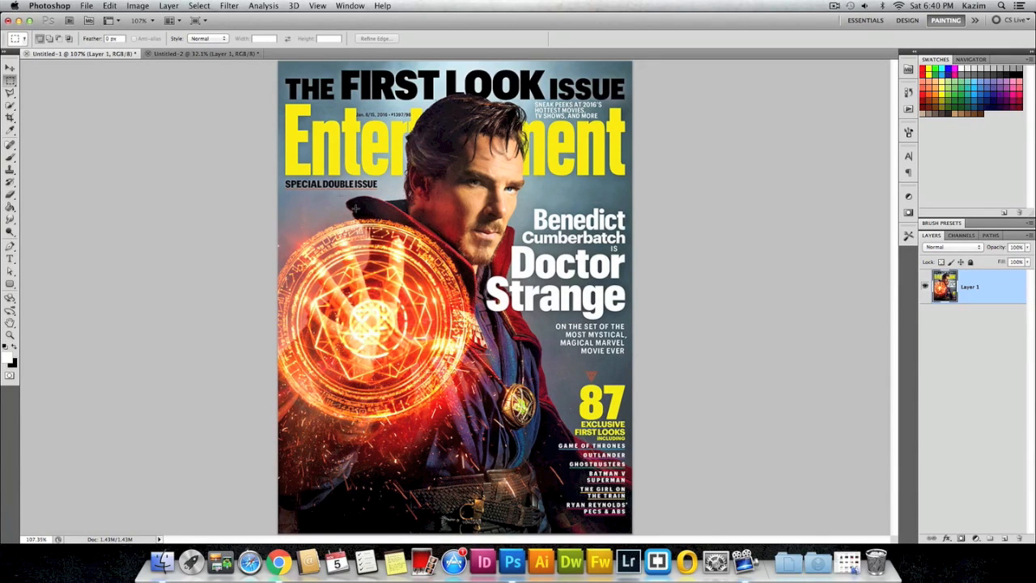
left_click(186, 53)
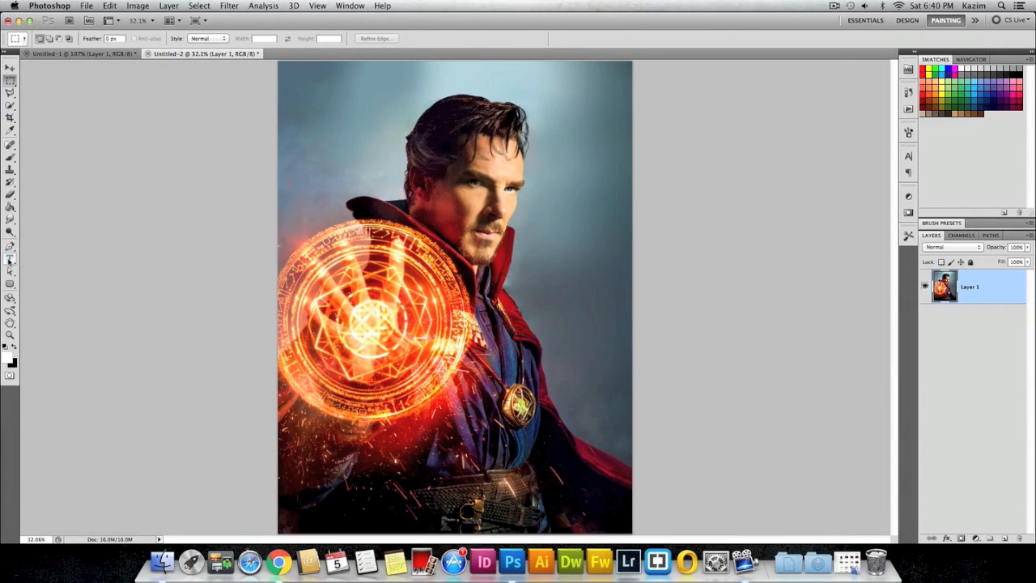
left_click(10, 259)
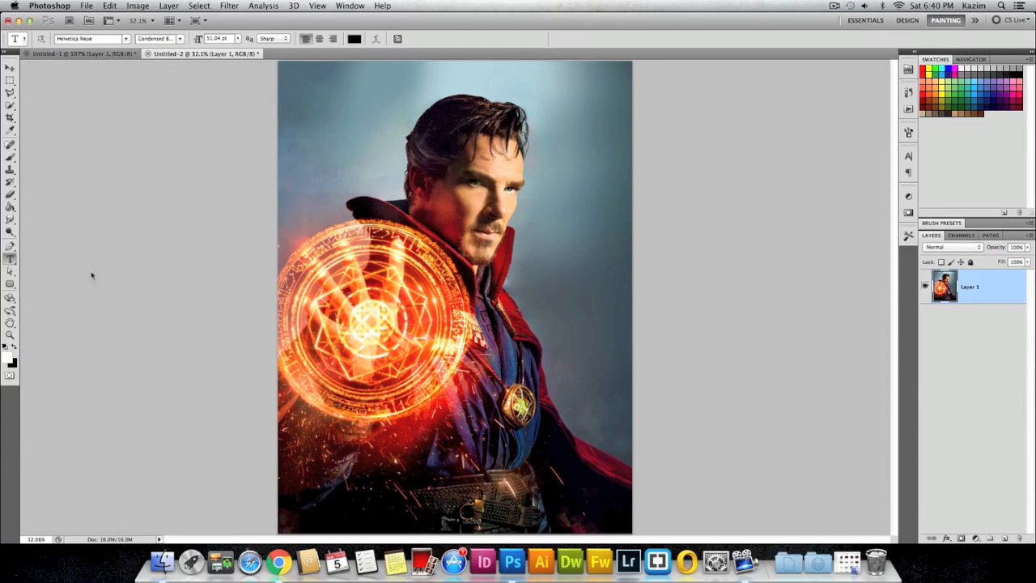
left_click(356, 40)
left_click(760, 183)
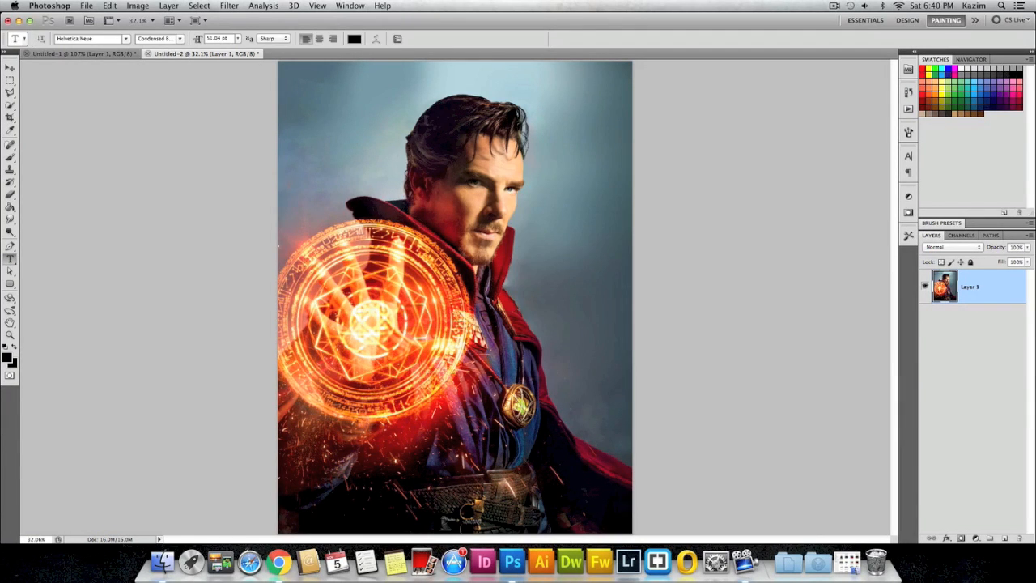
left_click(322, 88)
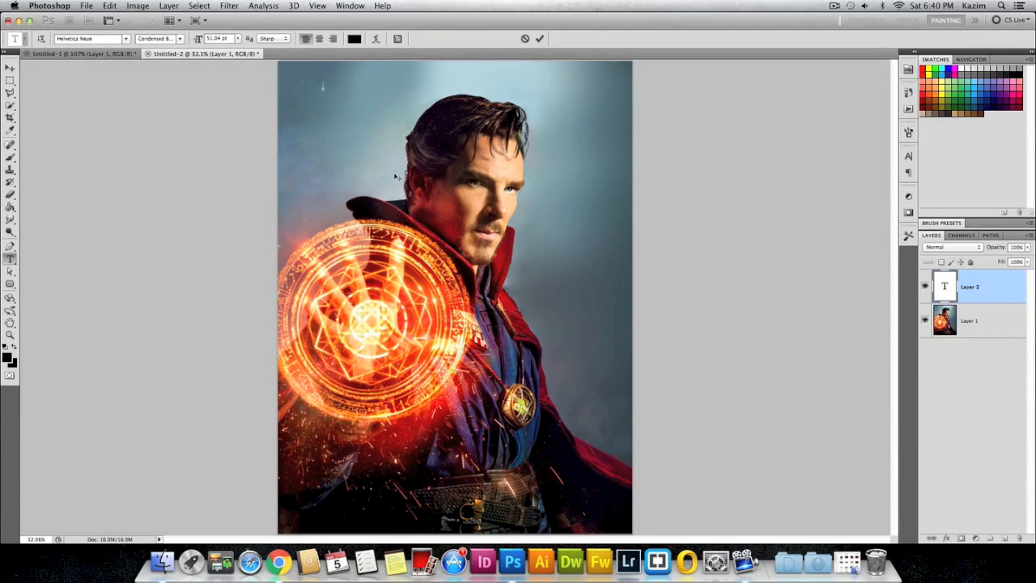
type("THE FIRST LOOK")
left_click(9, 67)
Compare the headline with the reference cover and set its font to Arial Black.
left_click(70, 54)
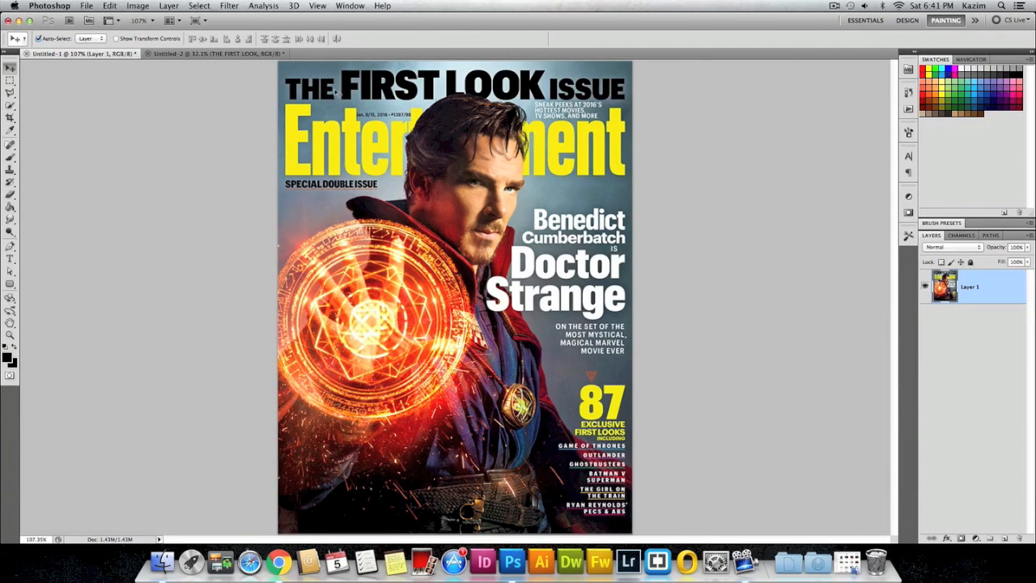
left_click(229, 54)
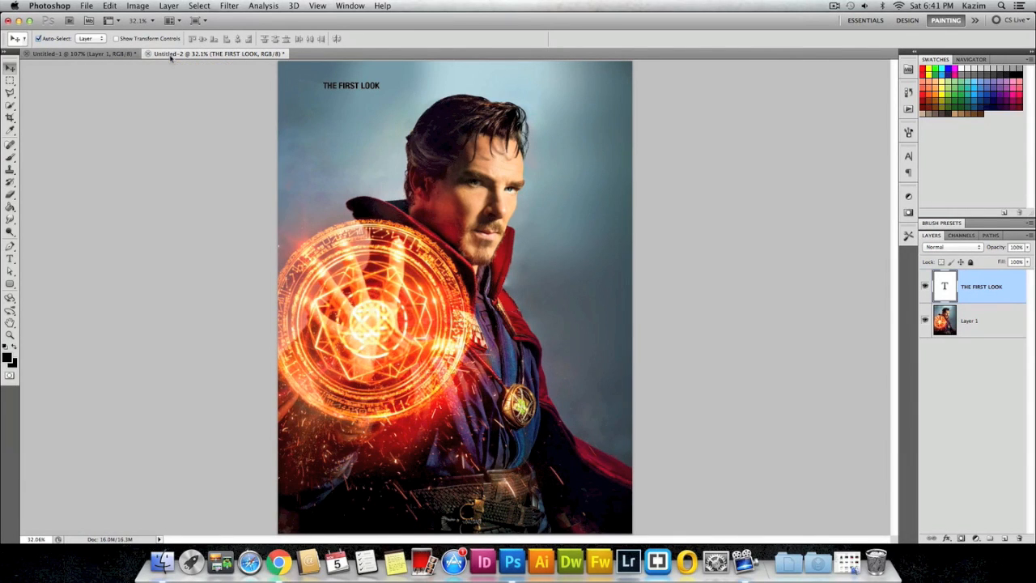
left_click(10, 259)
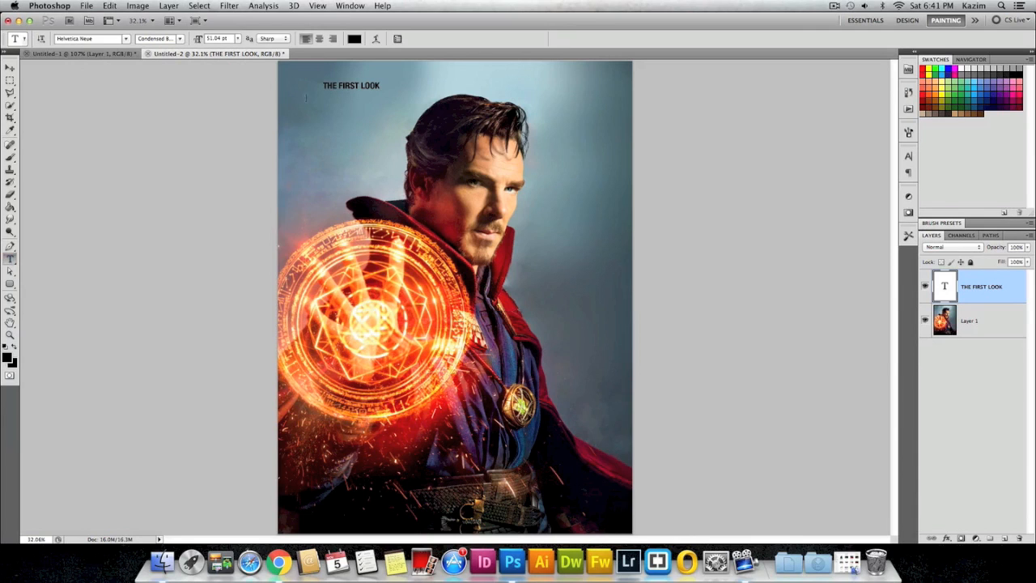
left_click_drag(324, 84, 380, 85)
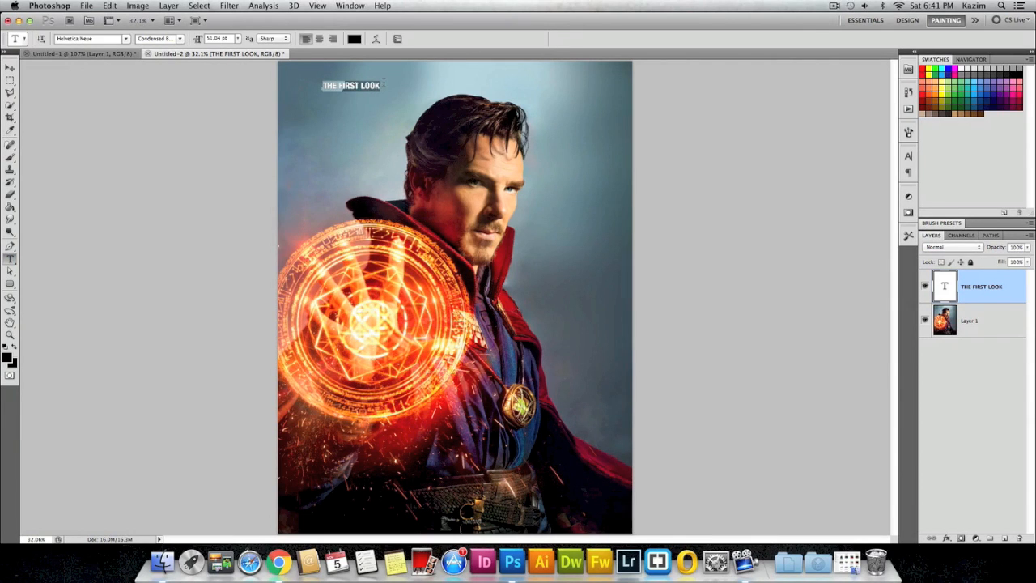
left_click(101, 39)
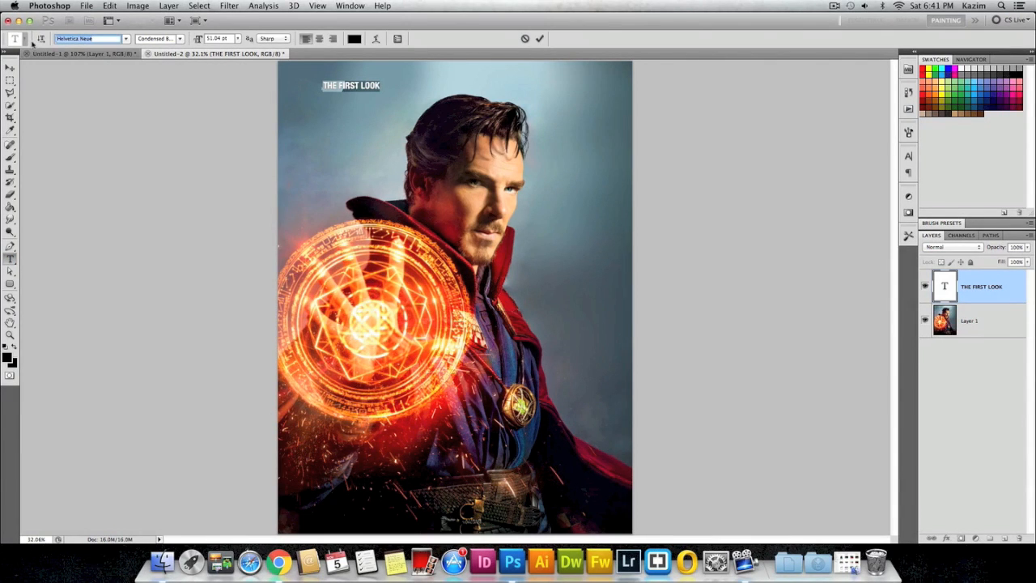
type("ar")
key("Return")
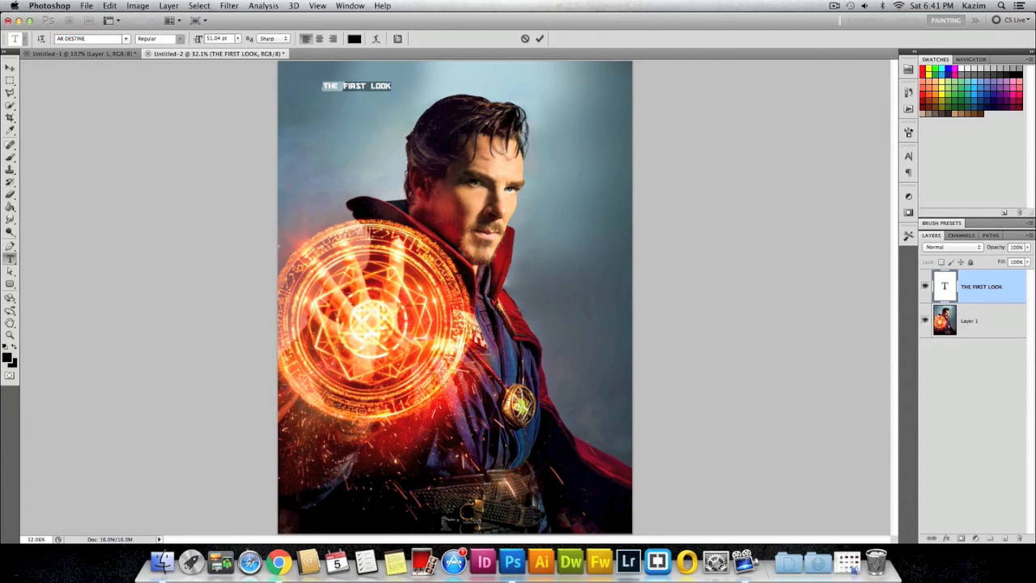
left_click(125, 39)
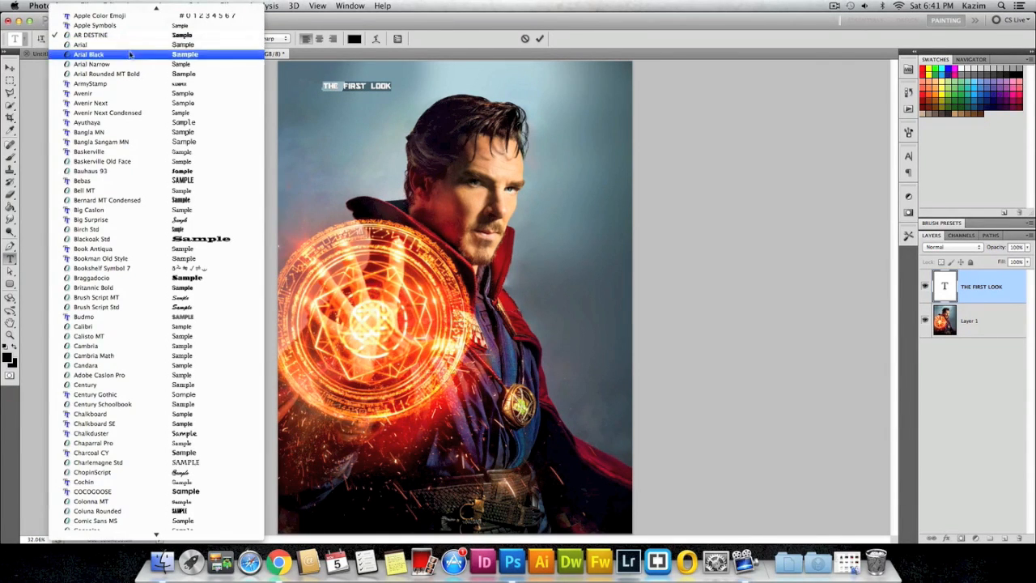
left_click(129, 54)
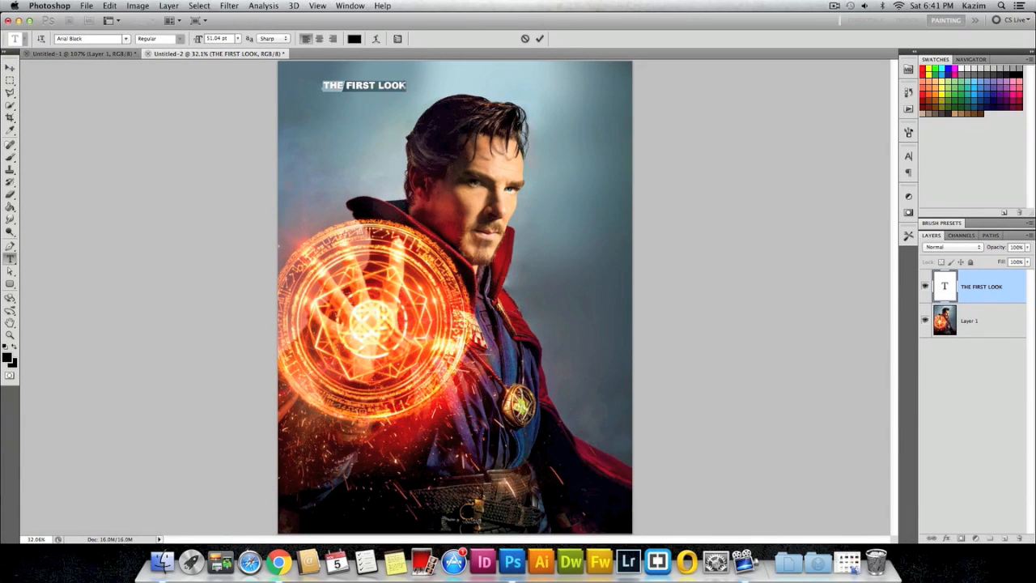
Append the word "ISSUE" to the end of the headline text.
left_click(404, 85)
type("ISSUE")
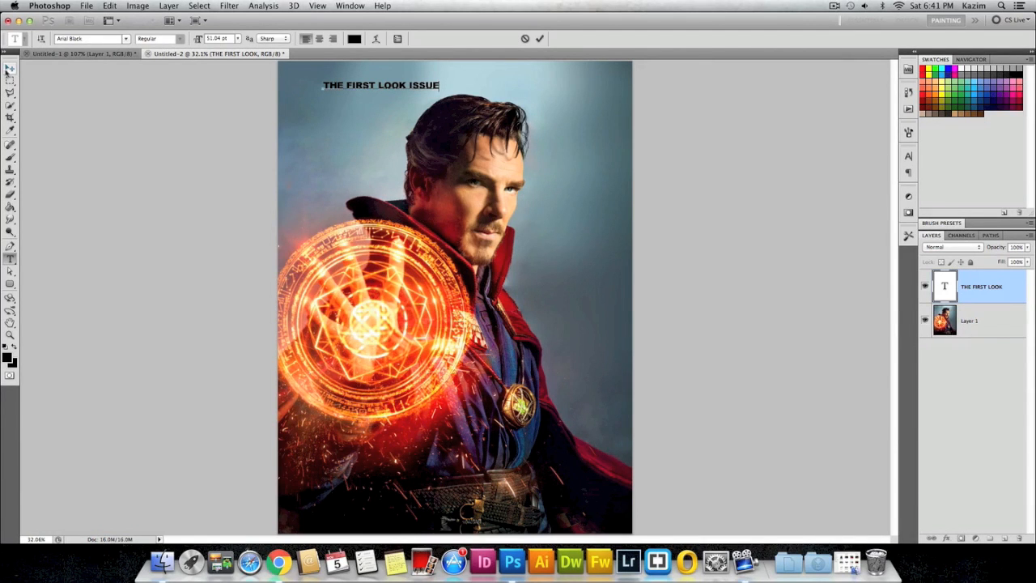
left_click(10, 69)
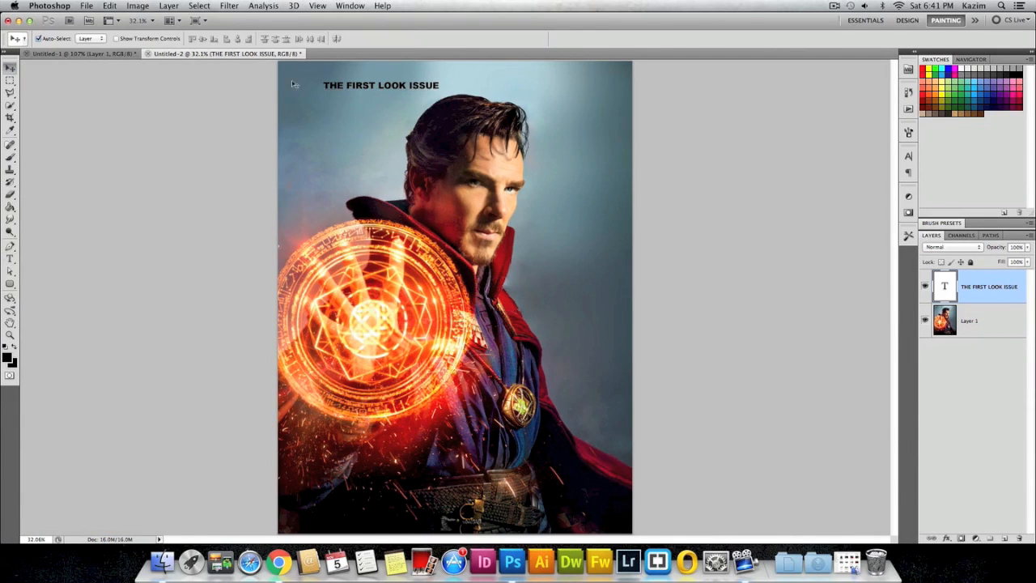
Scale the headline proportionally to about 286% with Free Transform and position it across the upper edge of the cover.
left_click_drag(342, 90, 335, 90)
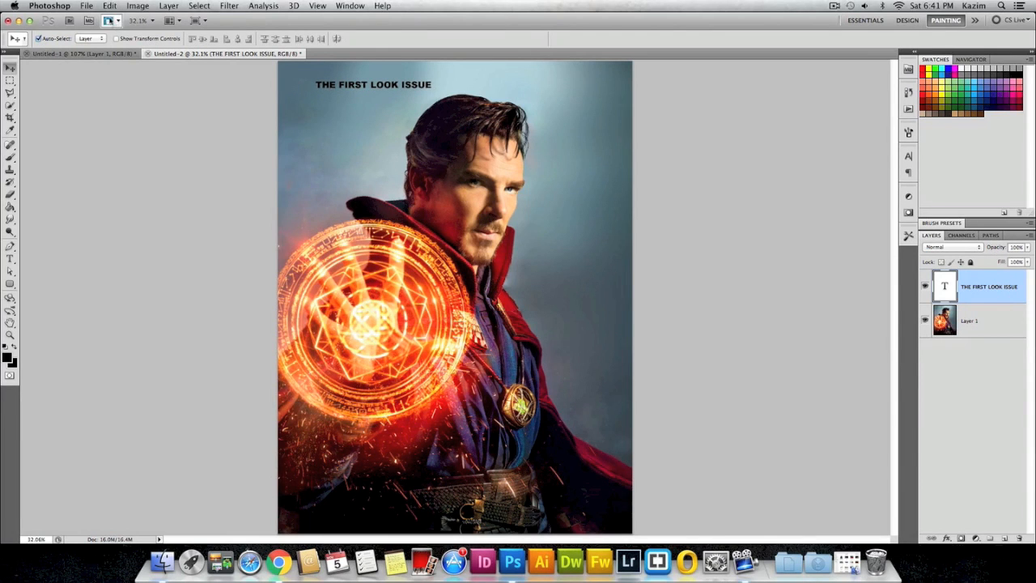
left_click(109, 6)
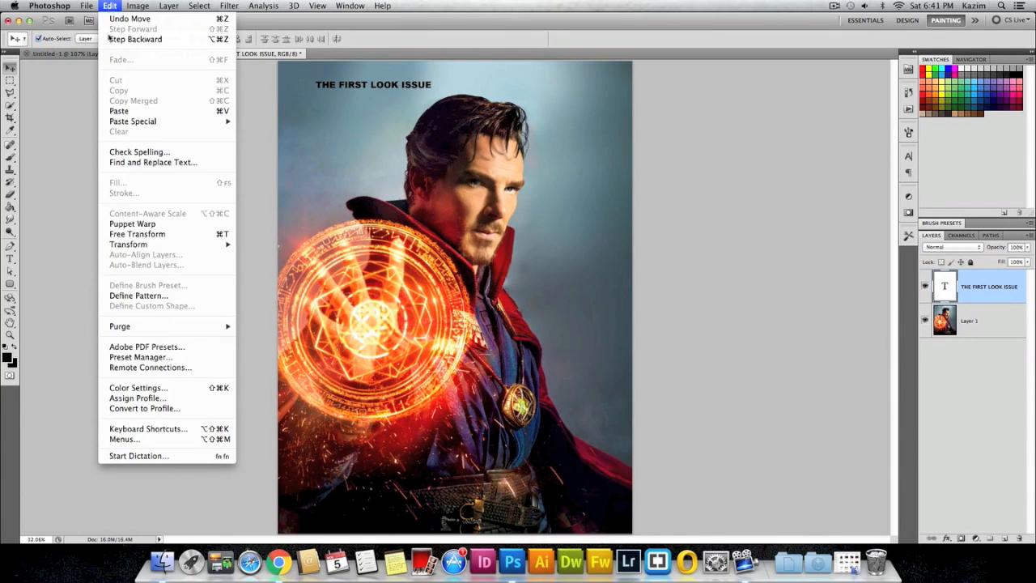
left_click(147, 235)
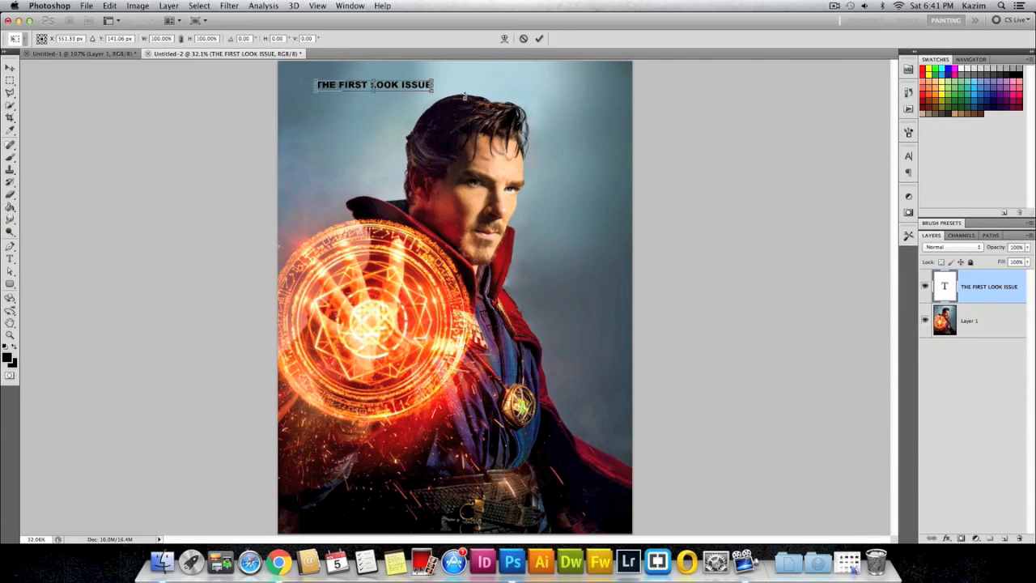
left_click_drag(433, 91, 613, 125)
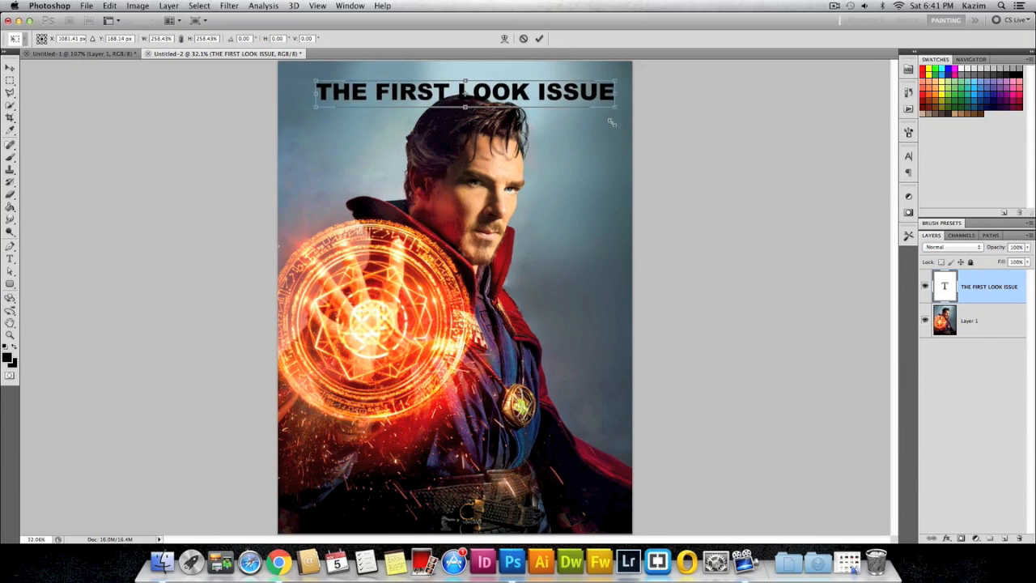
left_click_drag(518, 98, 498, 87)
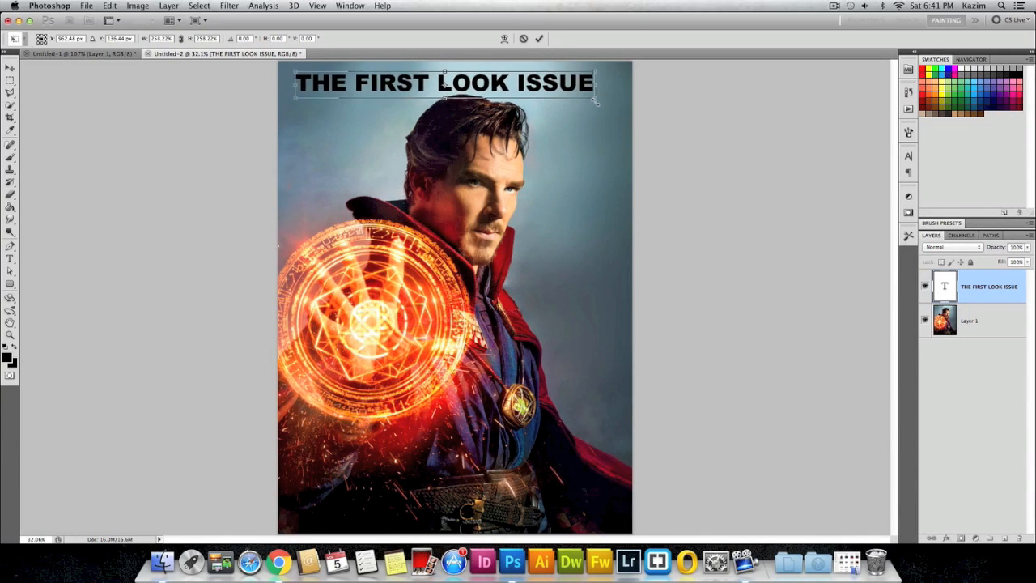
left_click_drag(597, 101, 615, 106)
left_click_drag(548, 96, 539, 94)
mouse_move(605, 100)
left_mouse_down()
mouse_move(620, 106)
mouse_move(588, 96)
left_mouse_up()
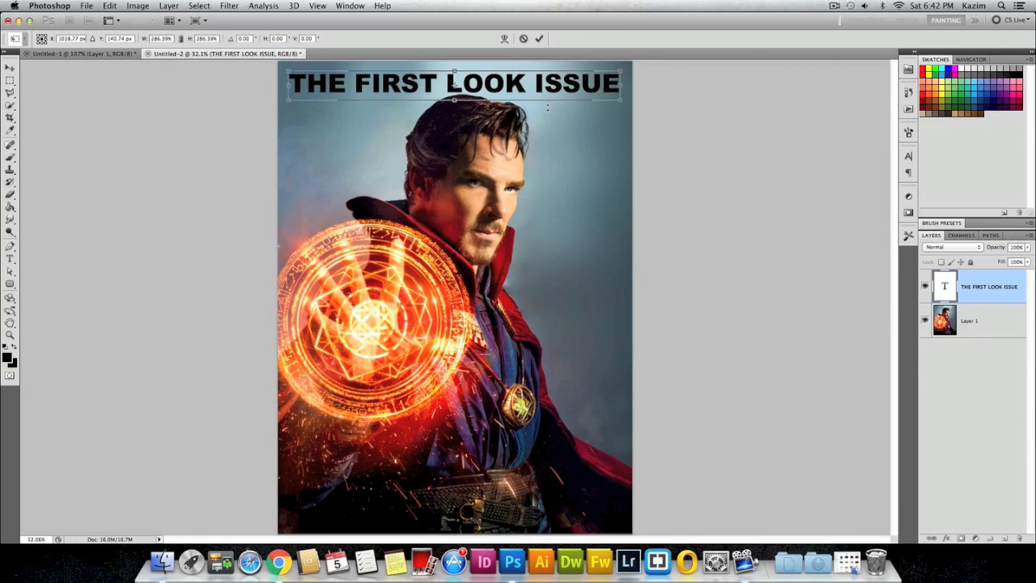
key("Return")
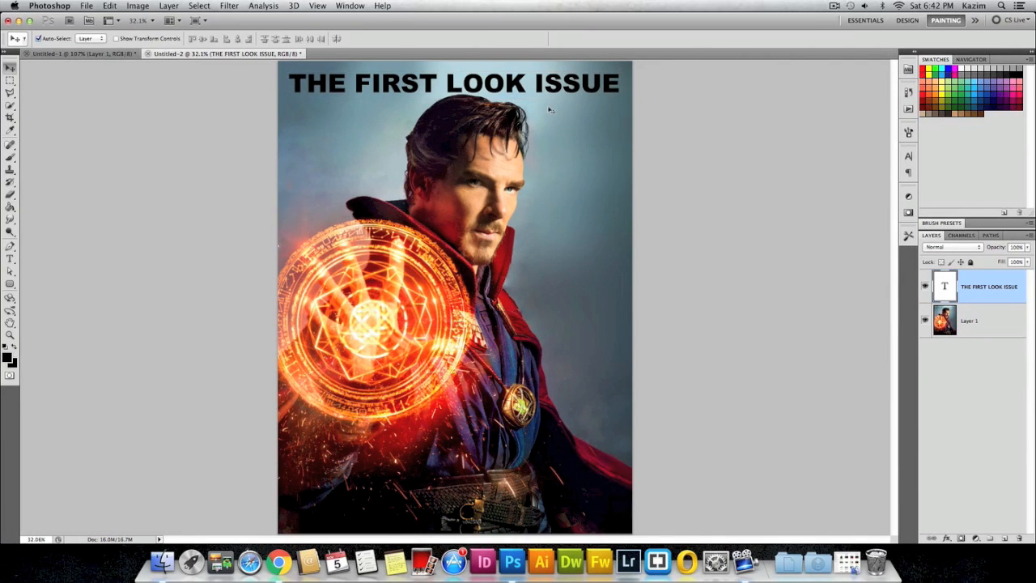
Set the font size of the word "THE" in the headline to 110 pt.
left_click(9, 259)
left_click_drag(288, 83, 347, 82)
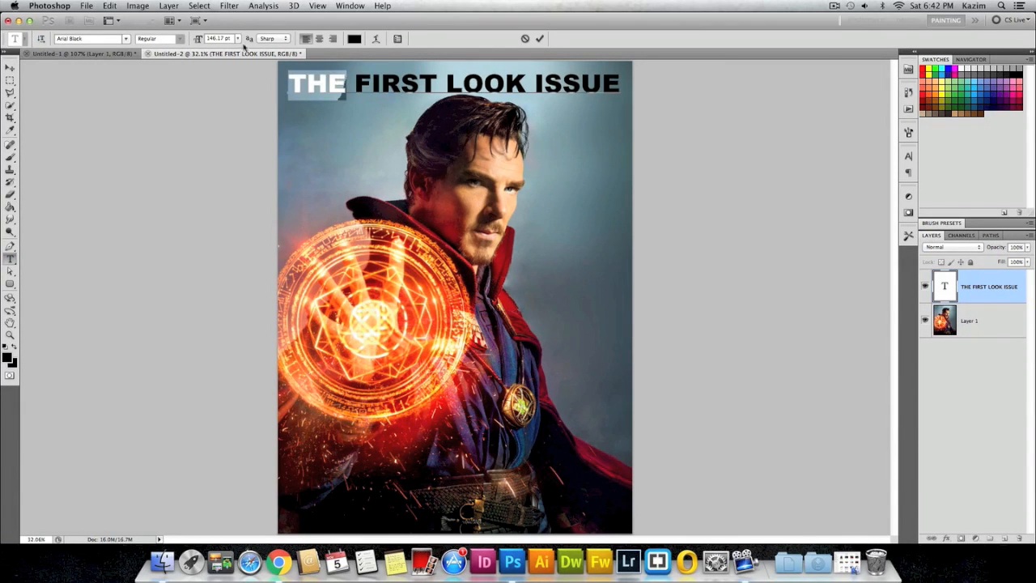
left_click_drag(233, 38, 185, 47)
type("130")
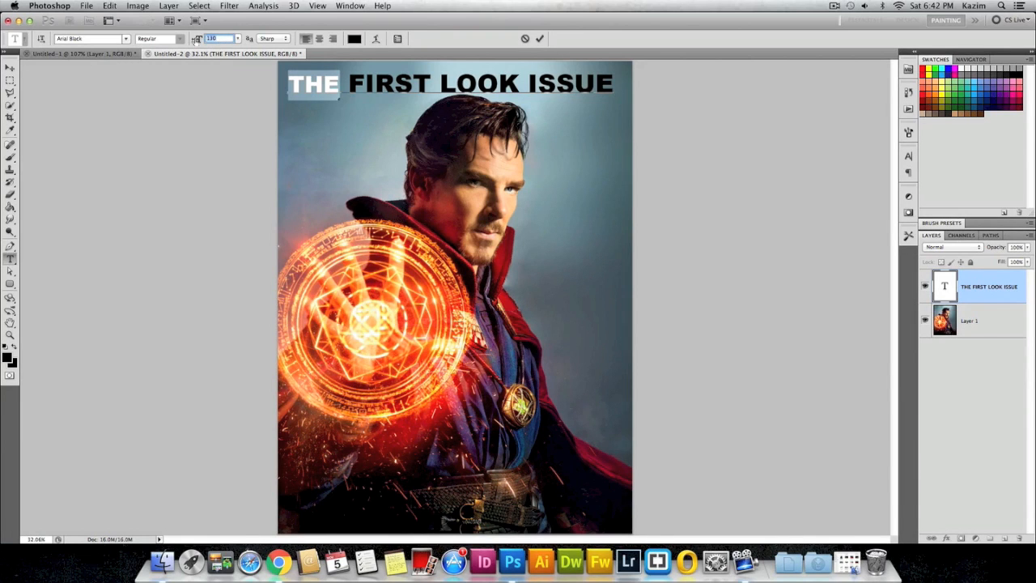
type("110")
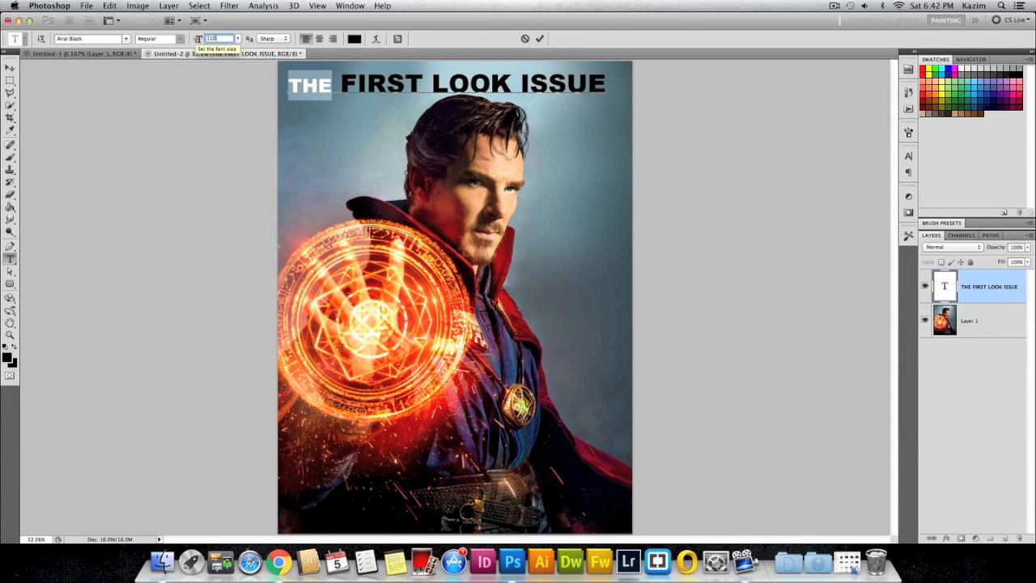
Set the font size of the word "ISSUE" in the headline to 110 pt.
left_click(519, 82)
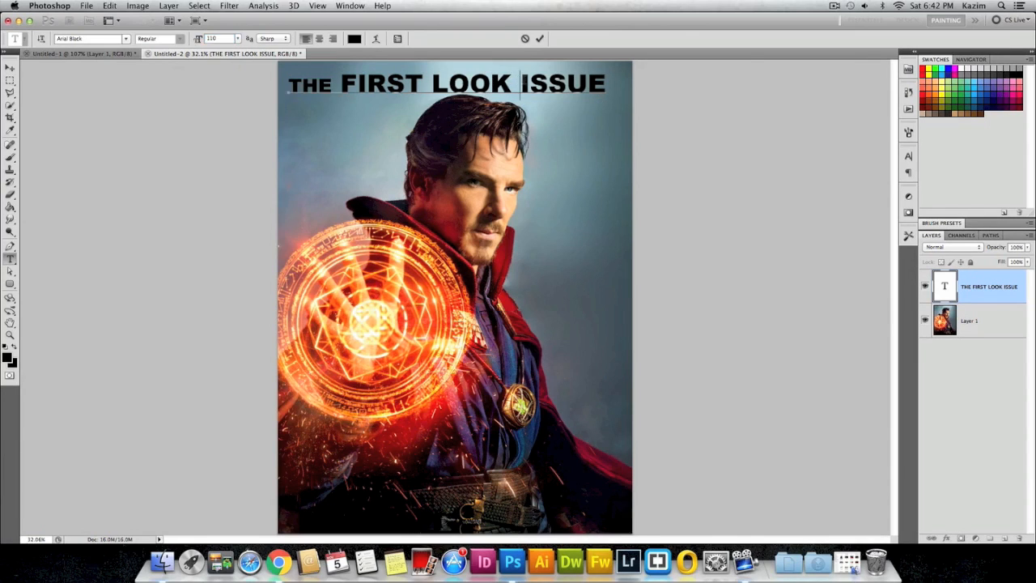
left_click_drag(519, 81, 607, 84)
left_click(231, 37)
type("110")
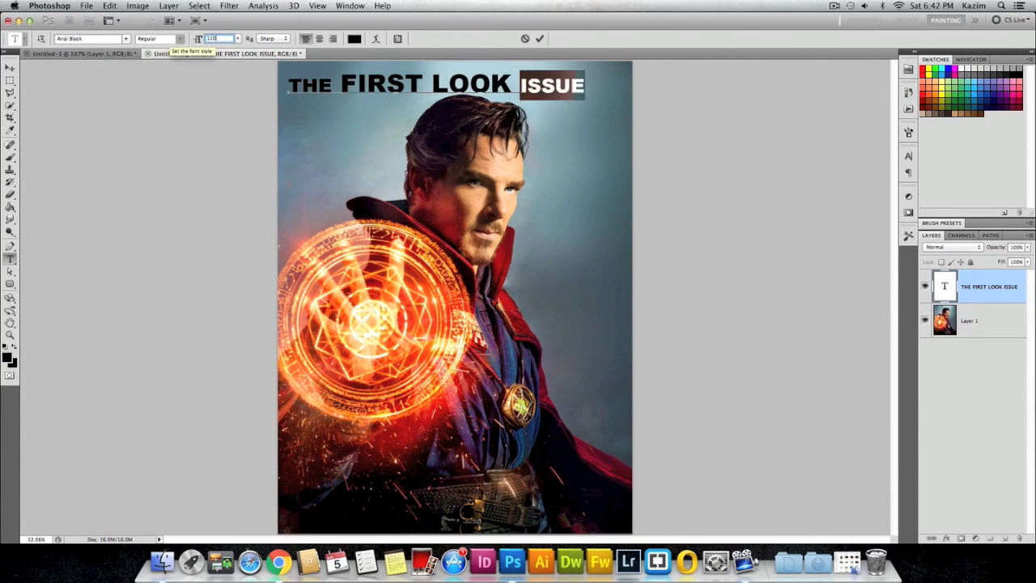
left_click(10, 67)
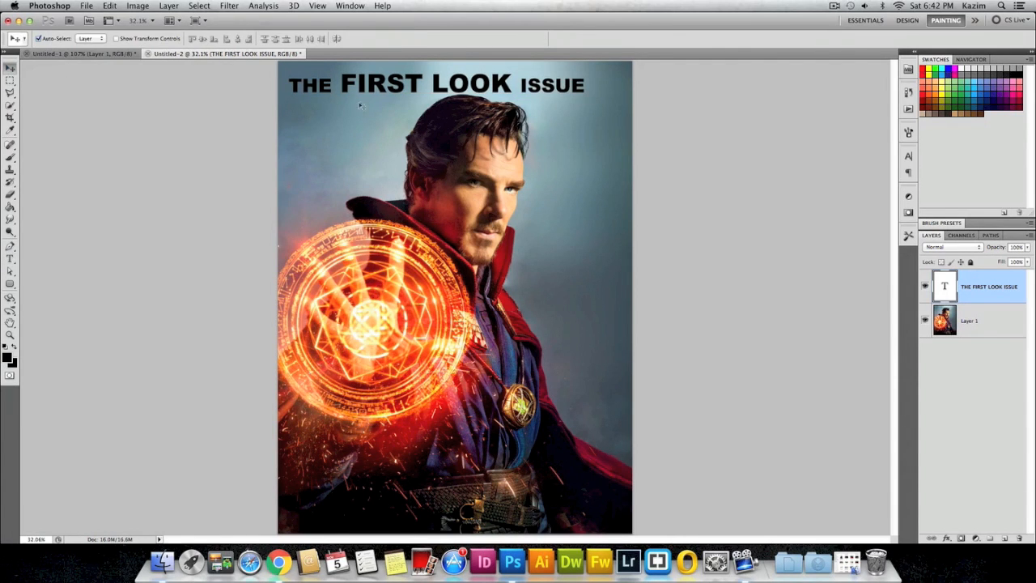
Centre the headline and enlarge it to about 114% so it spans the cover's width like the reference.
left_click_drag(375, 87, 387, 86)
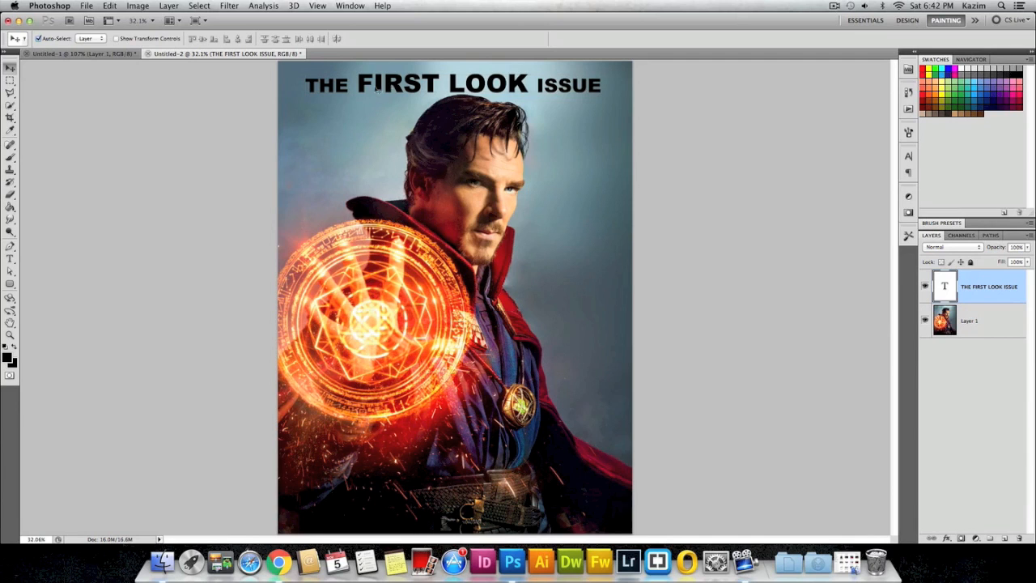
left_click(93, 53)
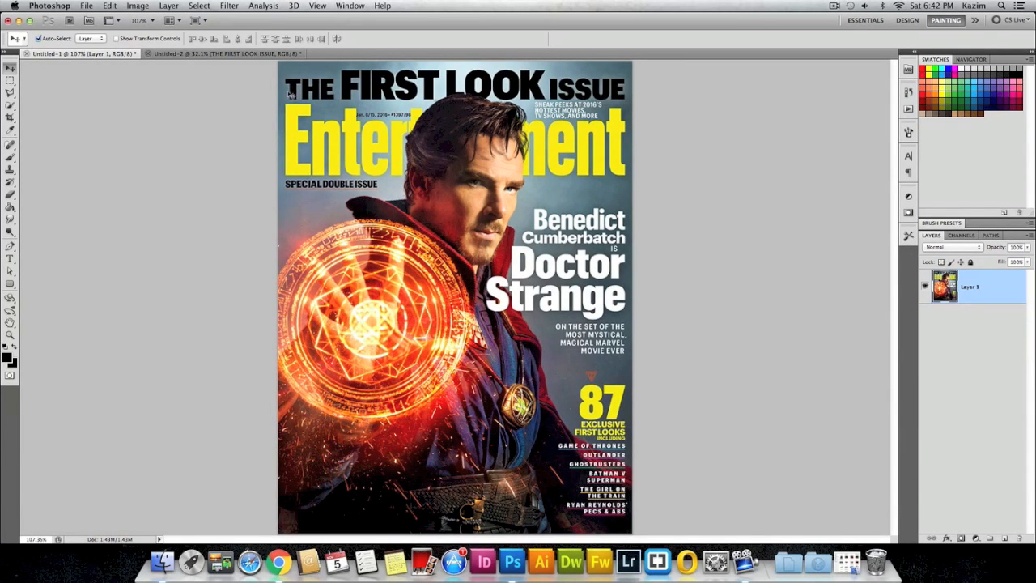
left_click(226, 55)
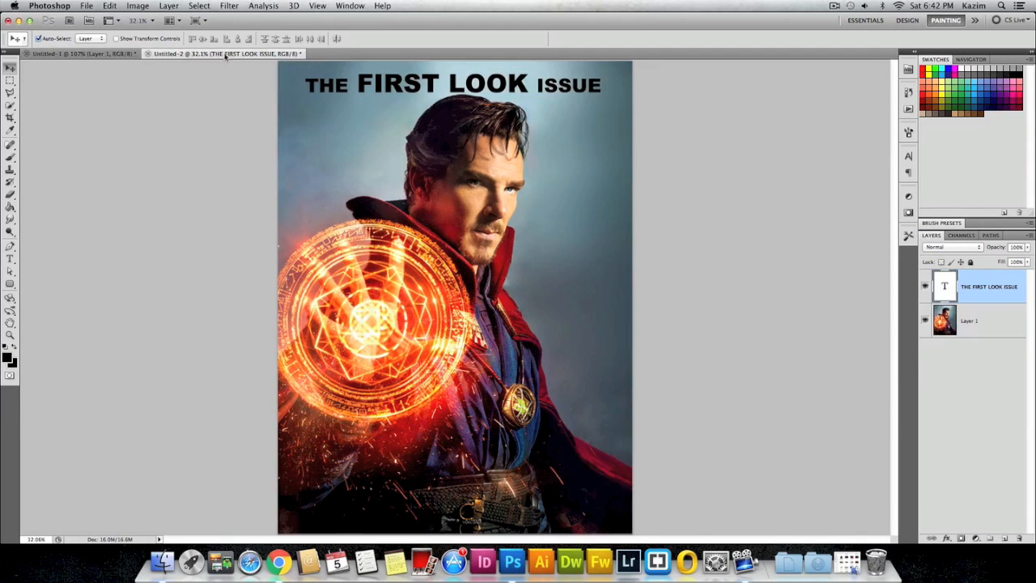
key("super+t")
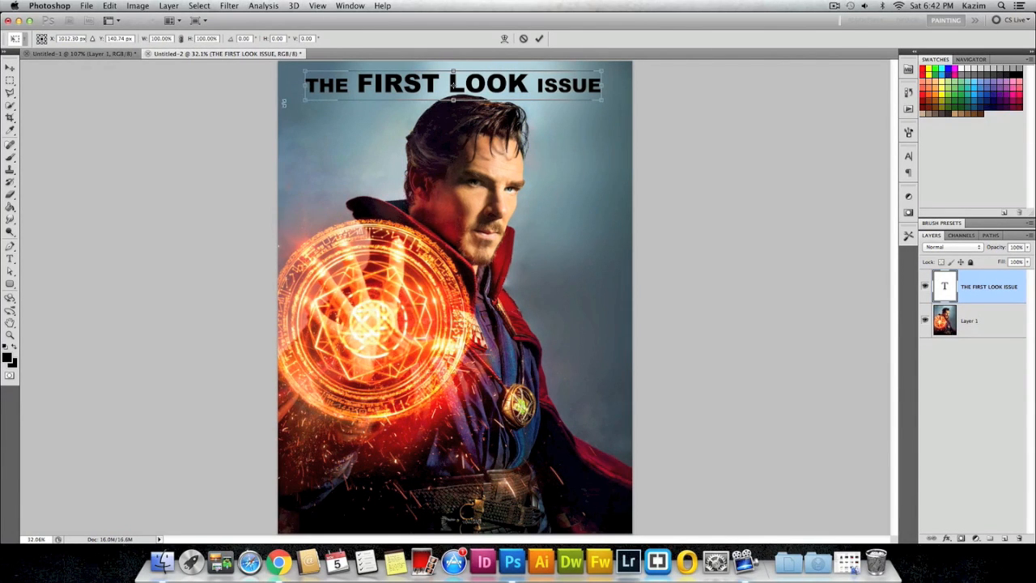
left_click_drag(306, 100, 282, 105)
left_click_drag(600, 103, 622, 113)
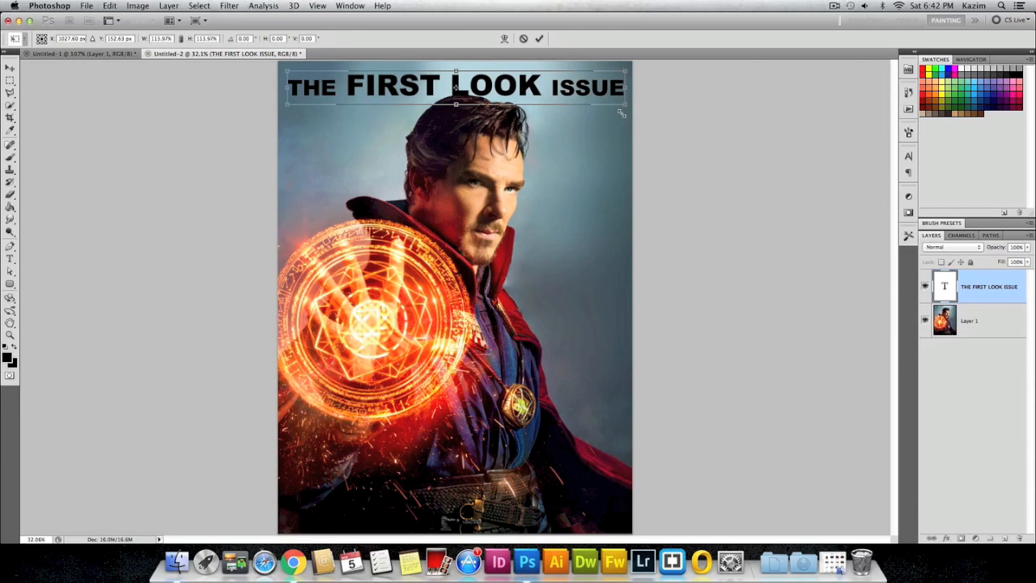
key("Return")
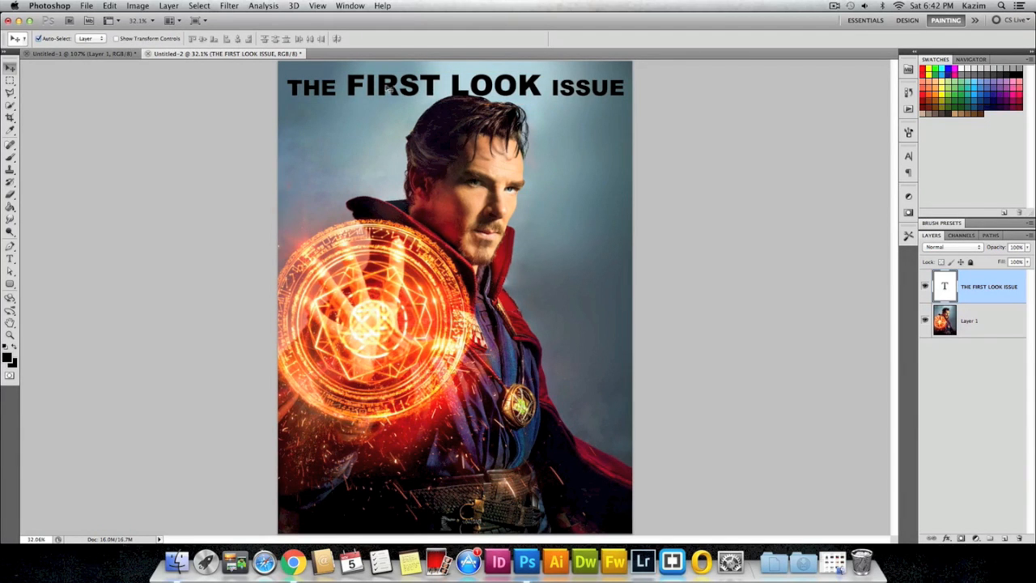
On the photo layer, select Doctor Strange's head and neck down to the collar with the Quick Selection tool.
left_click(117, 54)
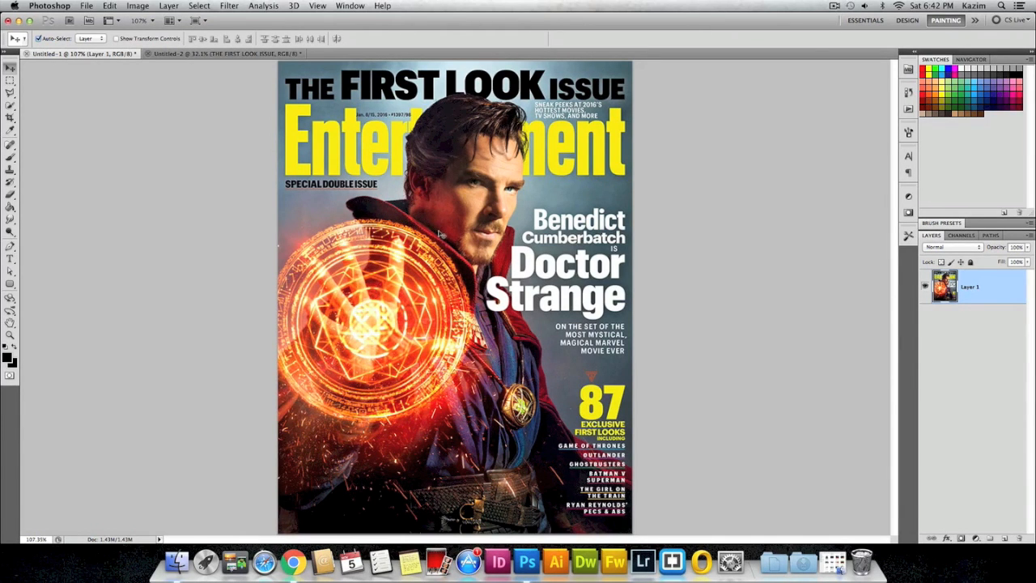
left_click(187, 57)
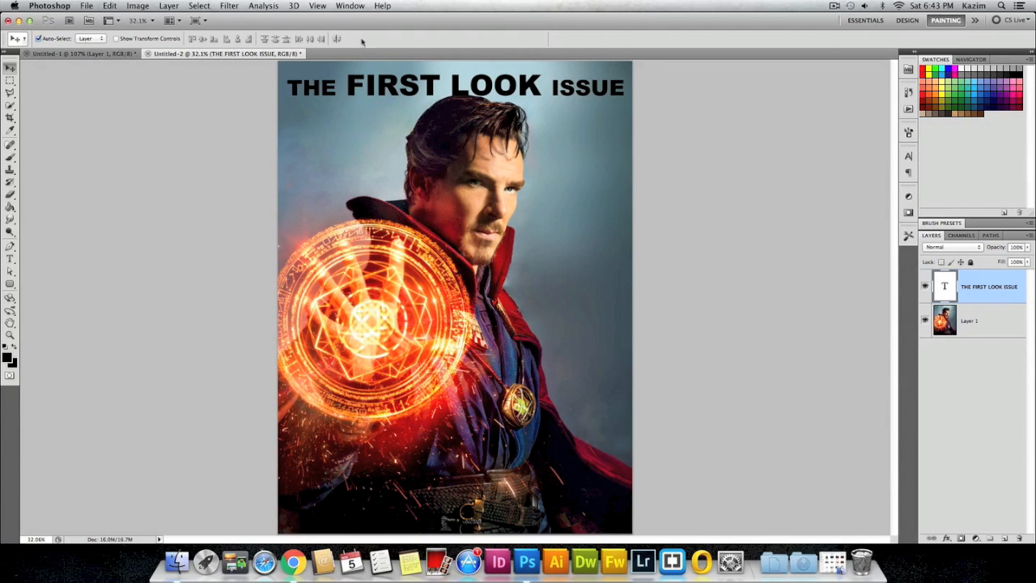
left_click(340, 5)
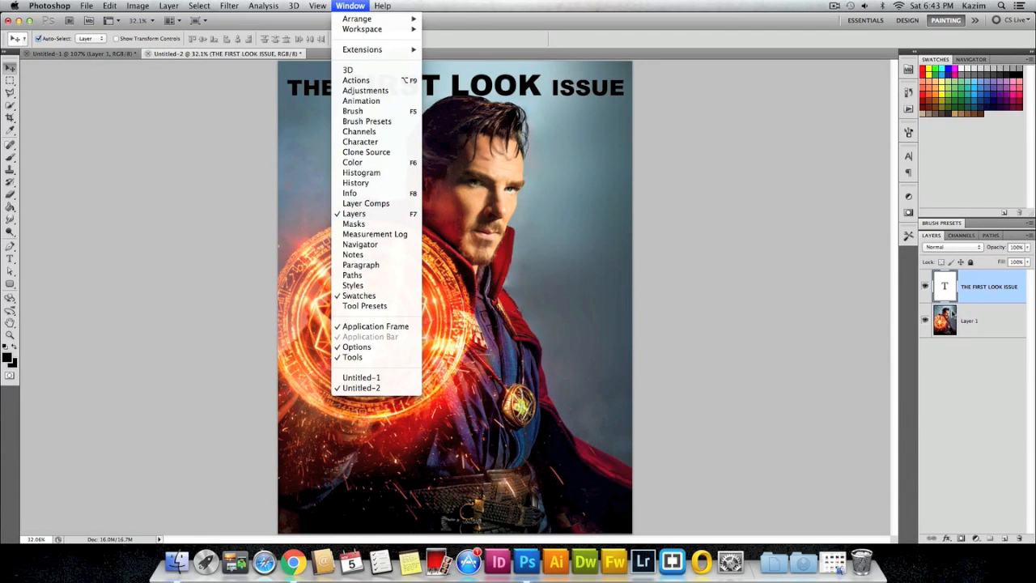
left_click(980, 363)
left_click(973, 326)
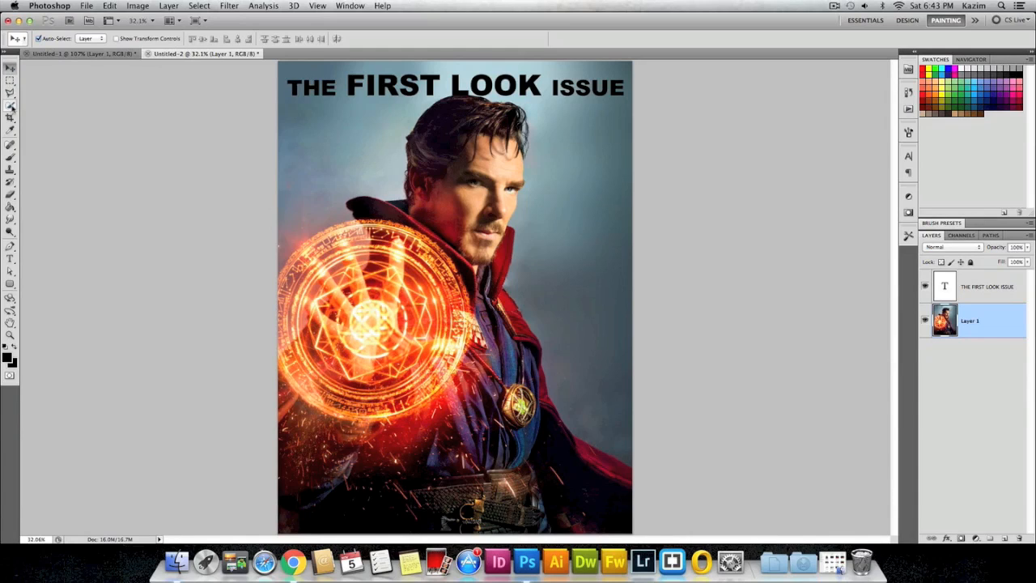
left_click(10, 106)
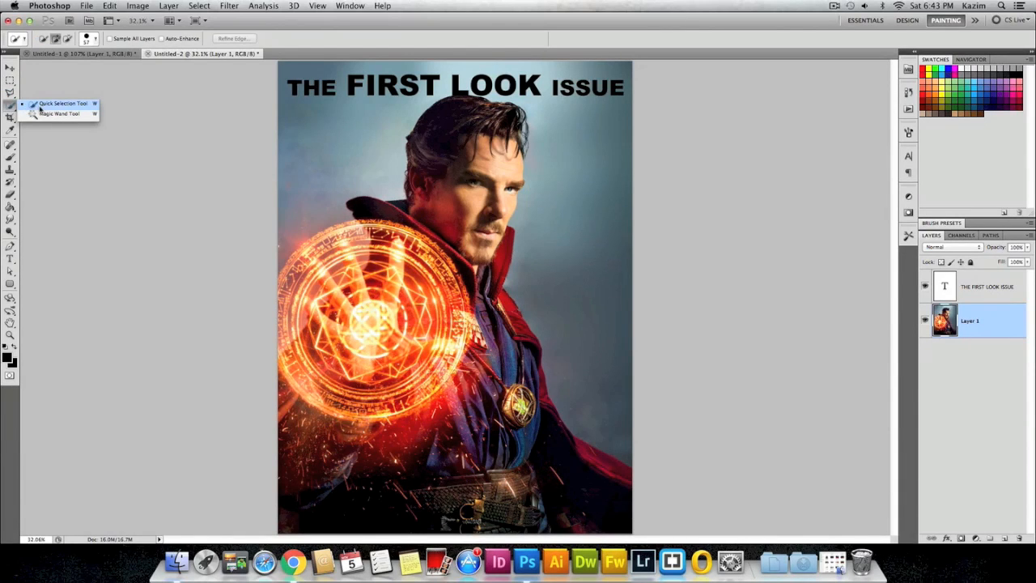
left_click(39, 108)
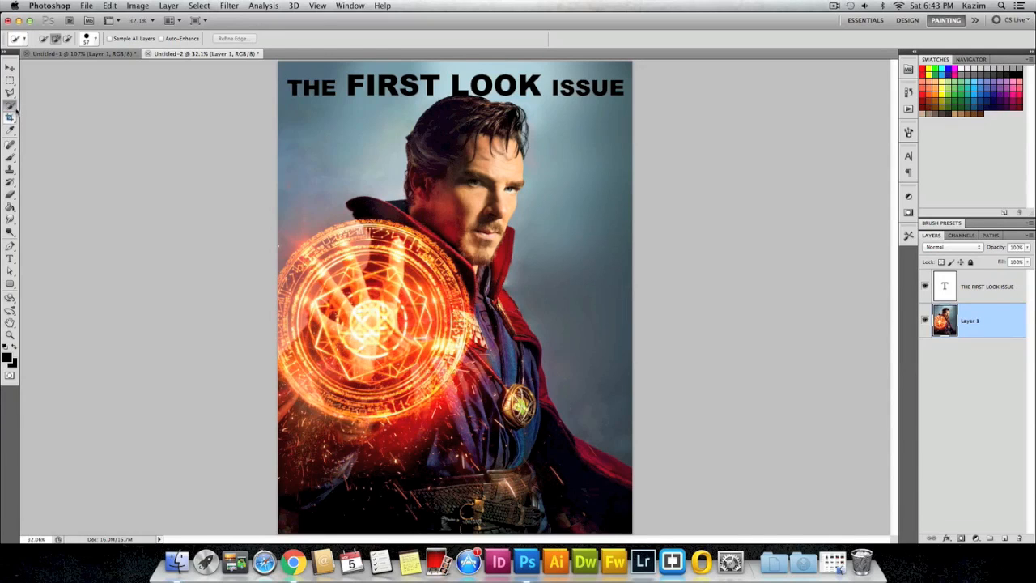
mouse_move(438, 194)
left_mouse_down()
mouse_move(450, 236)
mouse_move(477, 195)
left_mouse_up()
left_click_drag(442, 162, 491, 202)
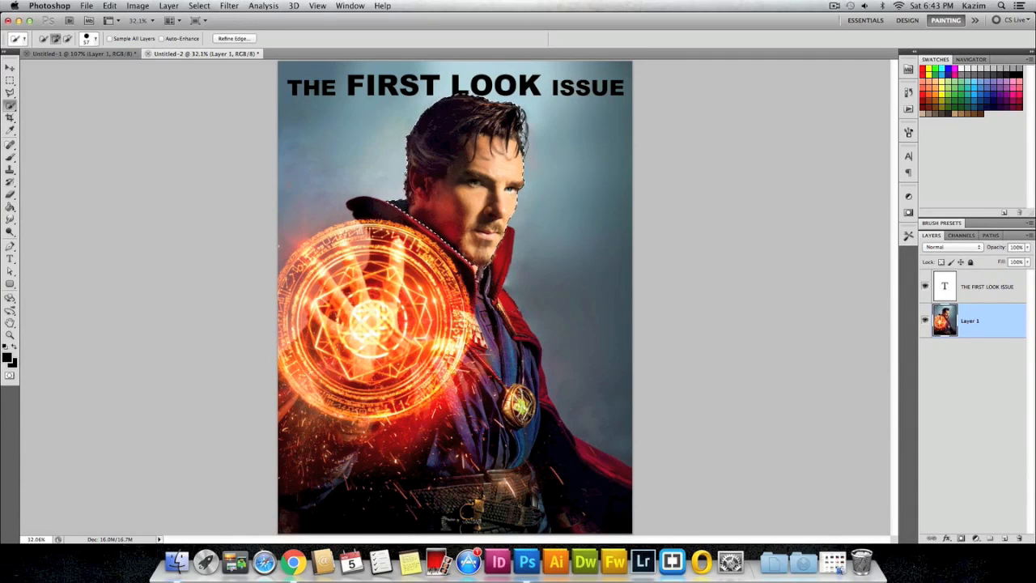
Copy the selected head with Copy Merged, paste it in place on a new layer and move that layer above the headline text.
left_click(110, 6)
left_click(128, 103)
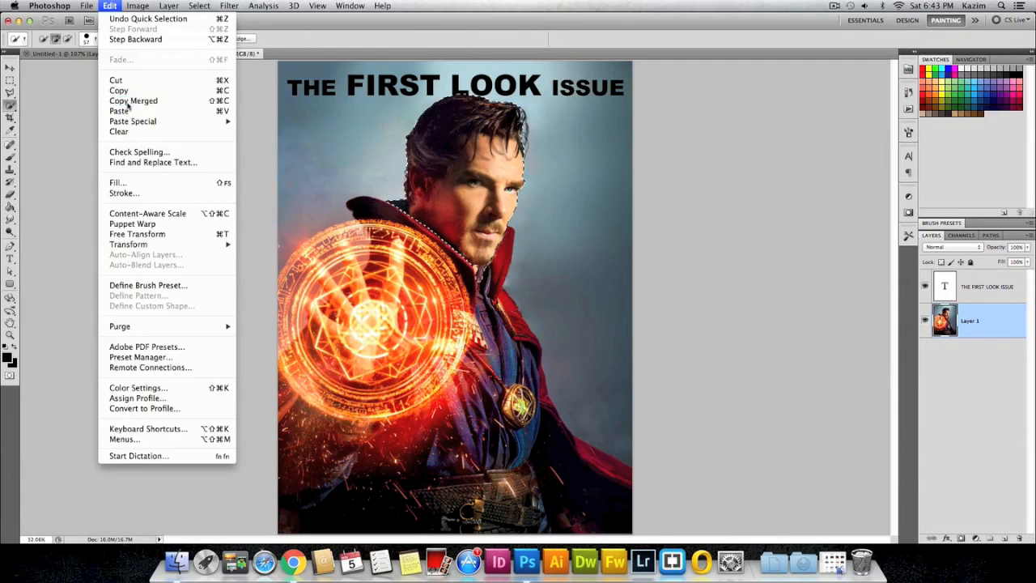
left_click(110, 6)
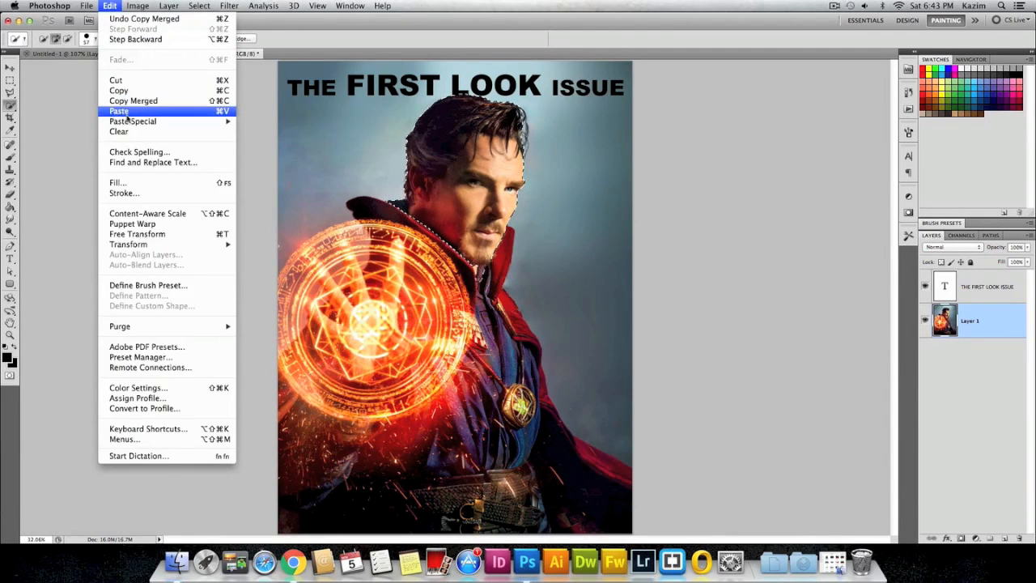
mouse_move(128, 120)
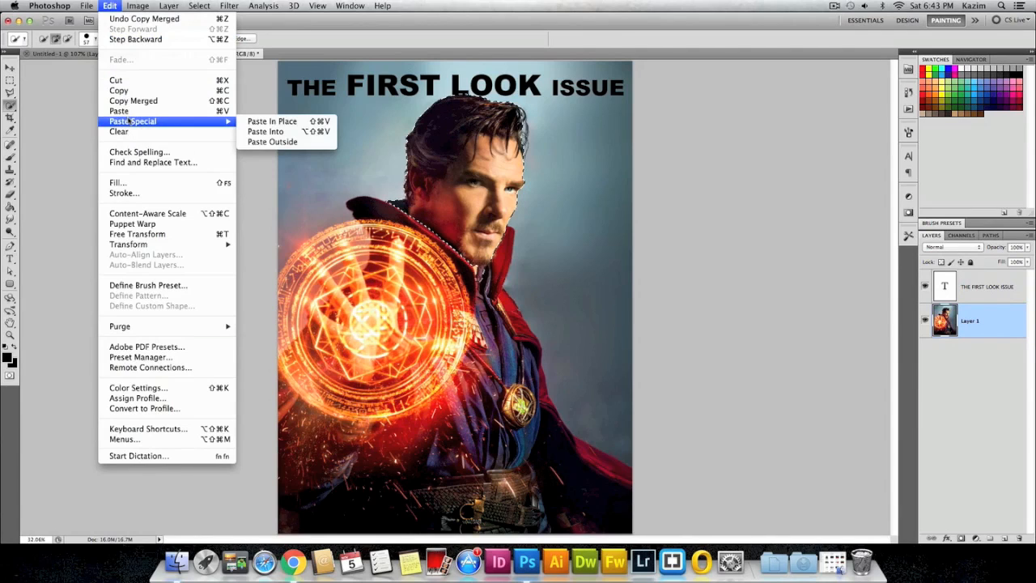
left_click(255, 121)
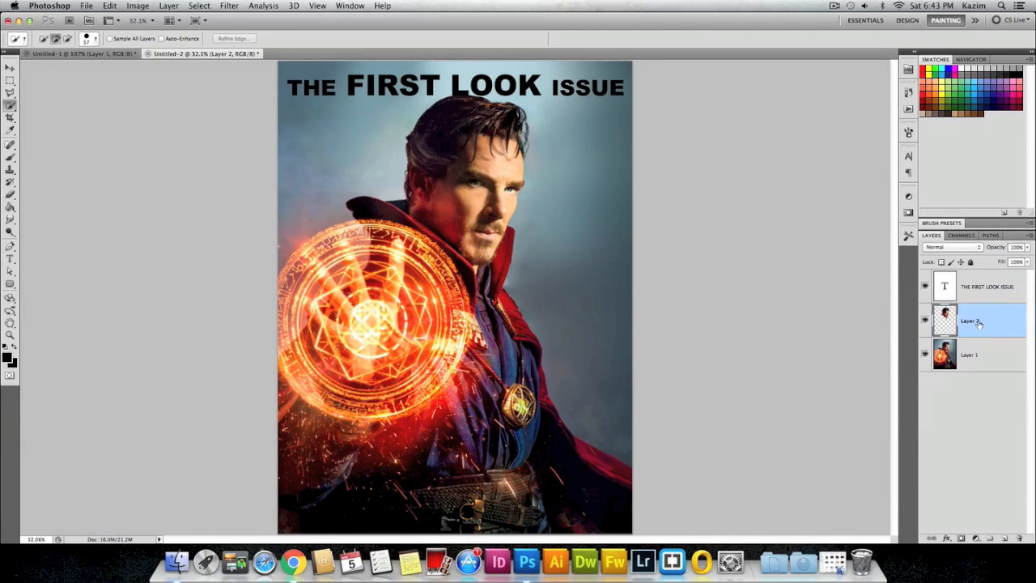
left_click_drag(985, 324, 982, 284)
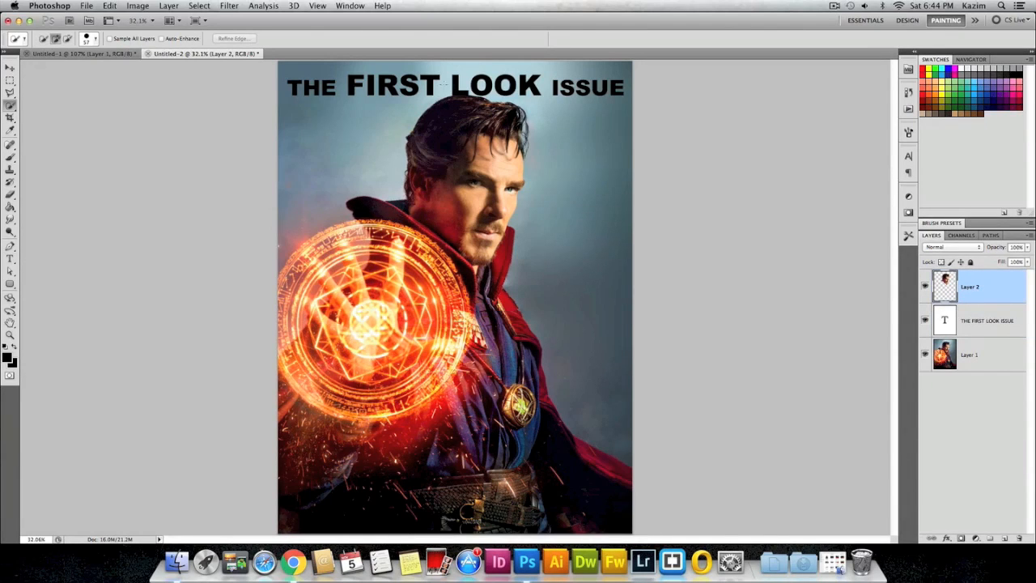
Nudge the headline down behind the head cut-out to test the overlap, and move it back up to its place.
left_click(11, 70)
left_click(11, 69)
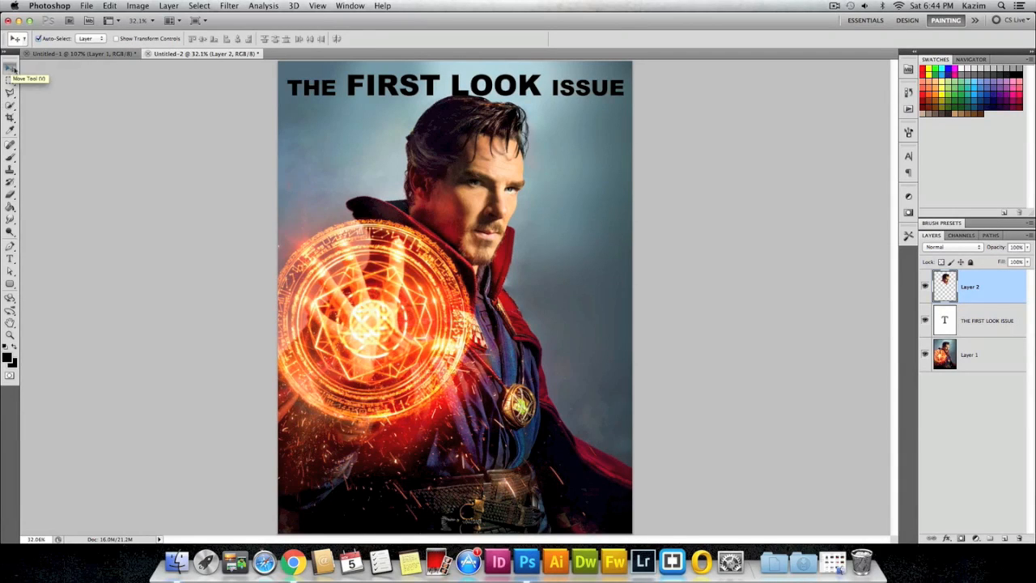
left_click(986, 318)
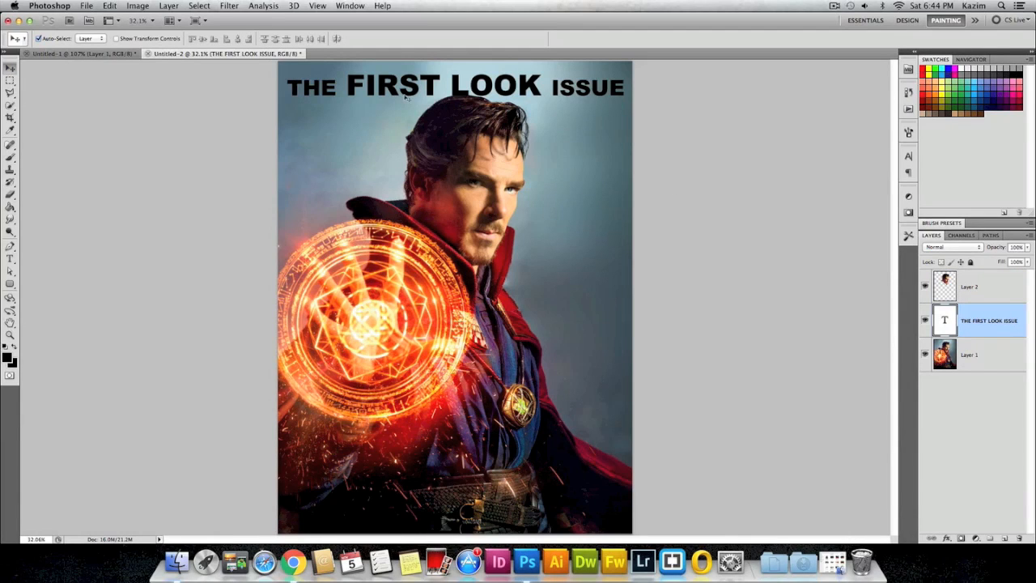
key("Down")
key("Down")
key("Down")
key("Down")
key("Down")
key("Down")
key("Down")
key("Down")
key("Down")
key("Down")
key("Down")
key("Down")
key("Down")
key("Down")
key("Down")
key("Down")
key("Down")
key("Down")
key("Down")
key("Down")
key("Down")
key("Down")
key("Down")
key("Down")
key("Down")
key("Down")
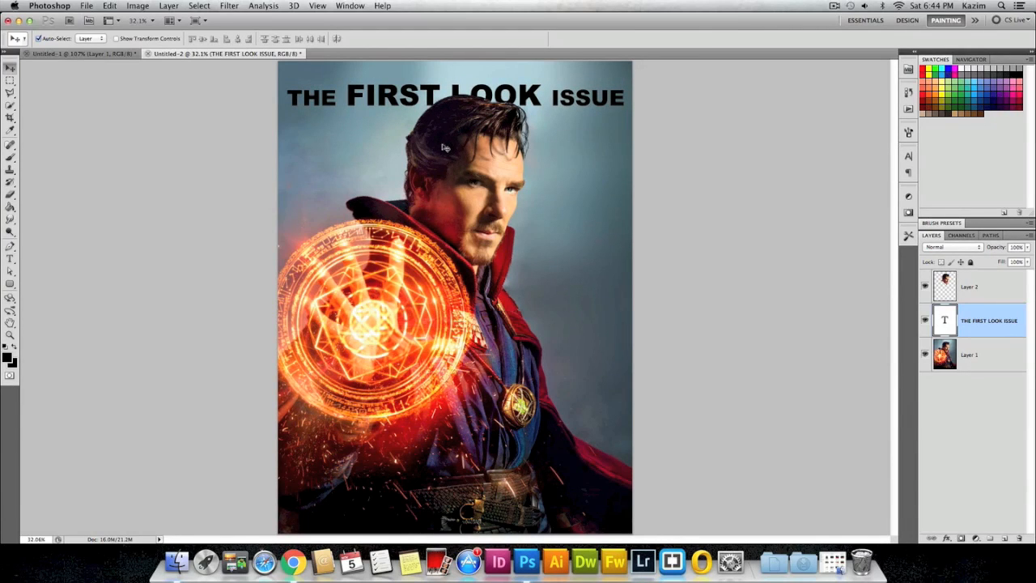
key("Up")
key("Up")
key("Up")
key("Up")
key("Up")
key("Up")
key("Up")
key("Up")
key("Up")
key("Up")
key("Up")
key("Up")
key("Up")
key("Up")
key("Up")
key("Up")
key("Up")
key("Up")
key("Up")
key("Up")
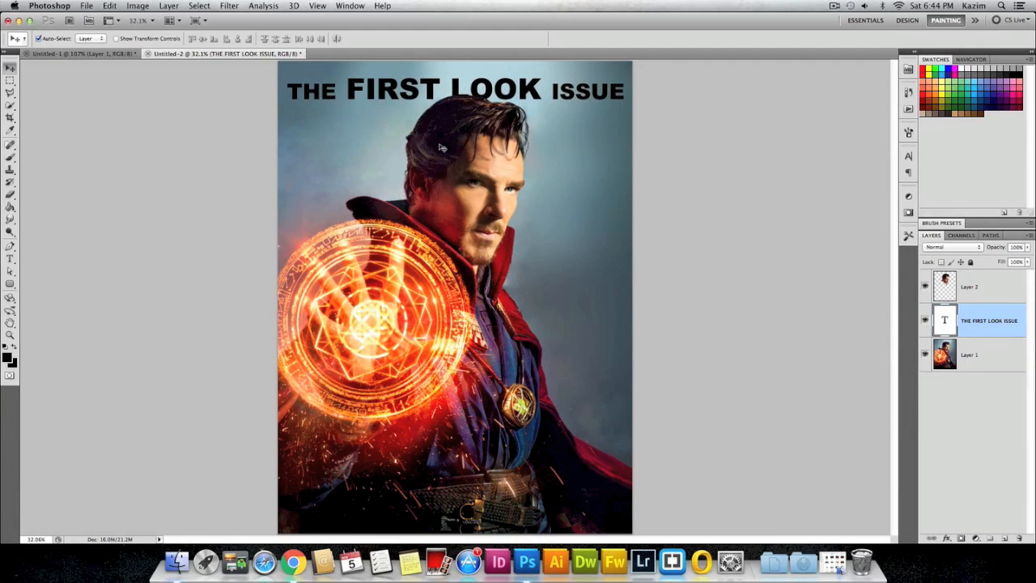
key("Up")
key("Up")
key("Up")
key("Up")
key("Up")
key("Up")
key("Up")
key("Up")
key("Up")
key("Up")
key("Up")
key("Up")
key("Up")
key("Up")
key("Up")
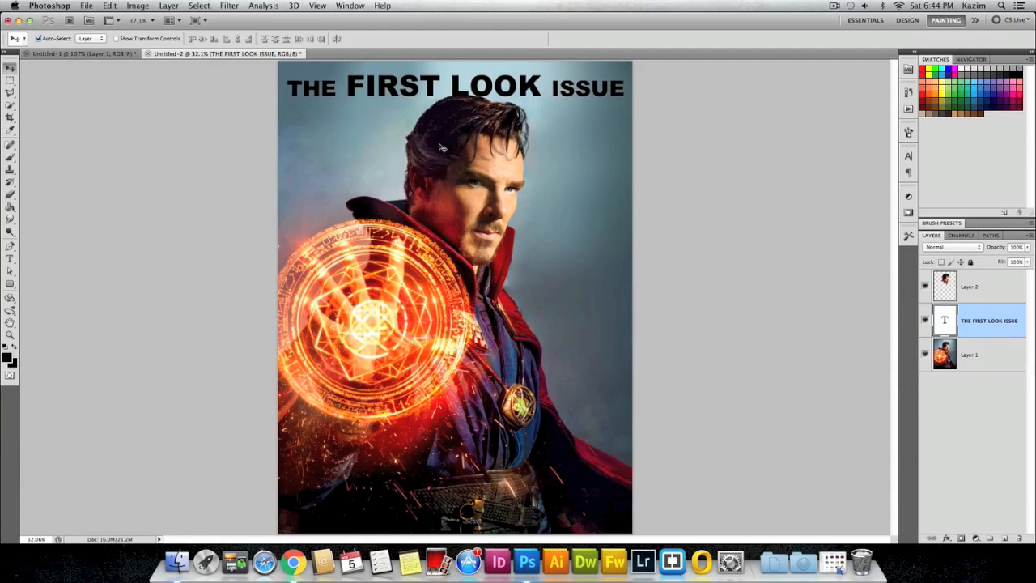
Add a new text layer reading "Entertainment" in Arial Black, beneath the word "THE" and beside the head.
left_click(81, 53)
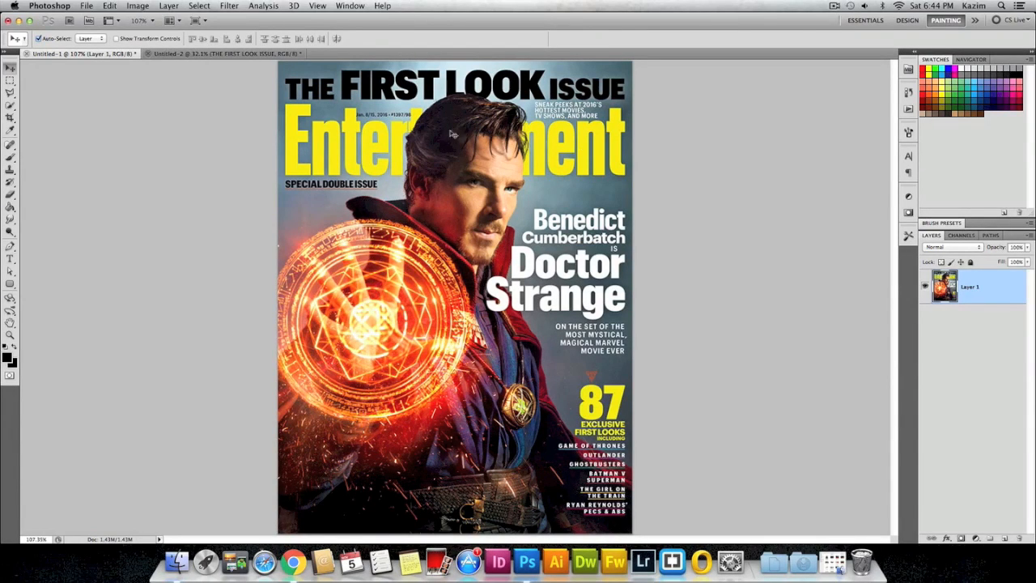
left_click(180, 54)
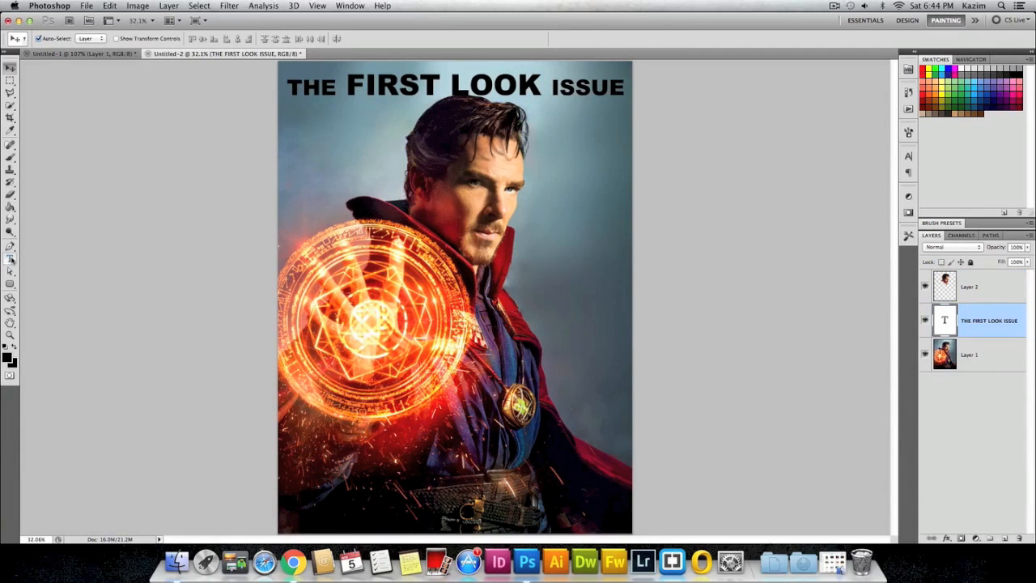
left_click(11, 259)
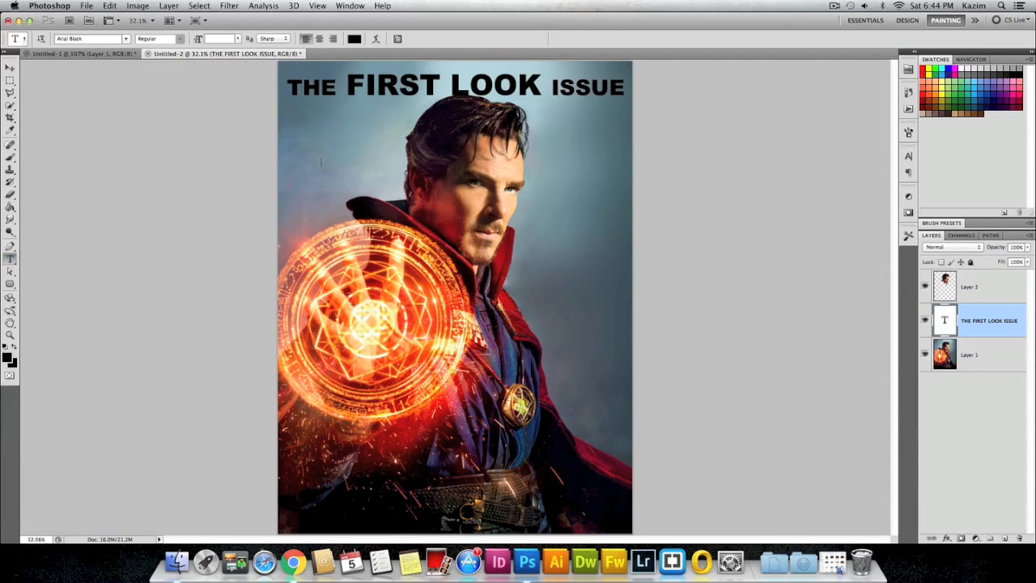
left_click(301, 146)
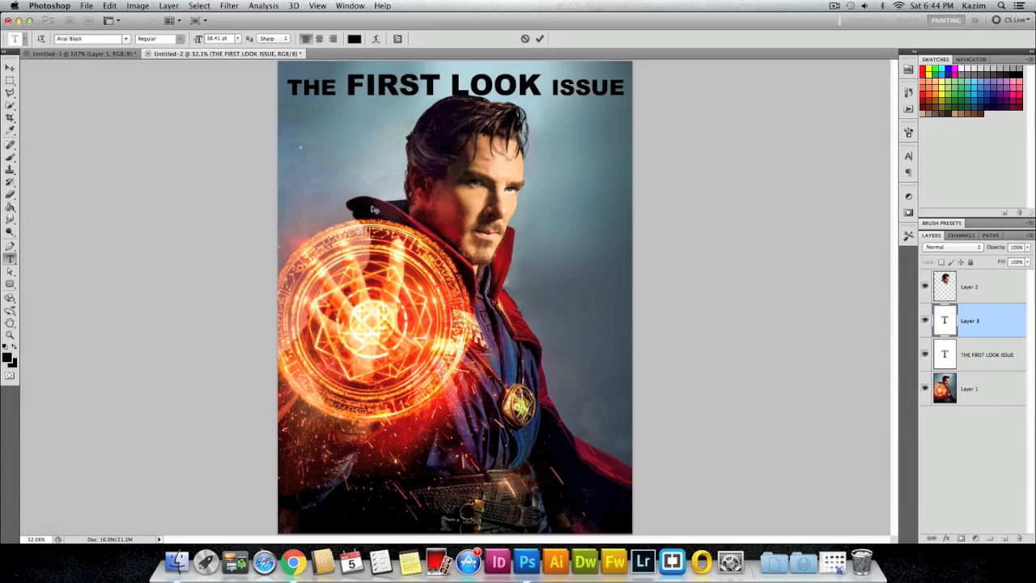
type("ENTERTAINMENT")
left_click_drag(300, 145, 388, 150)
key("BackSpace")
Turn off All Caps for the new text so that only the first letter of "Entertainment" is capitalised.
left_click_drag(300, 146, 376, 144)
left_click(910, 155)
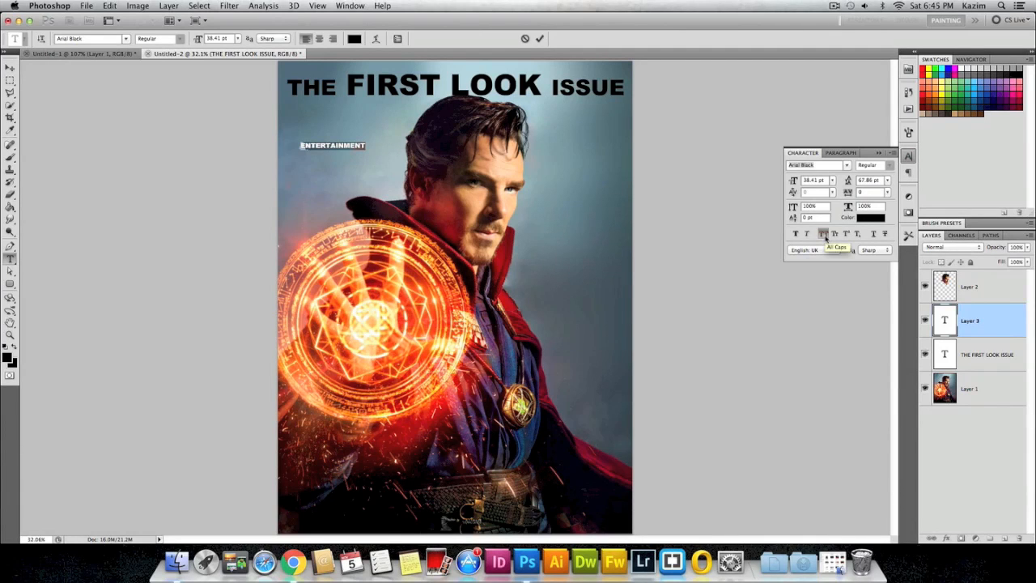
left_click(824, 233)
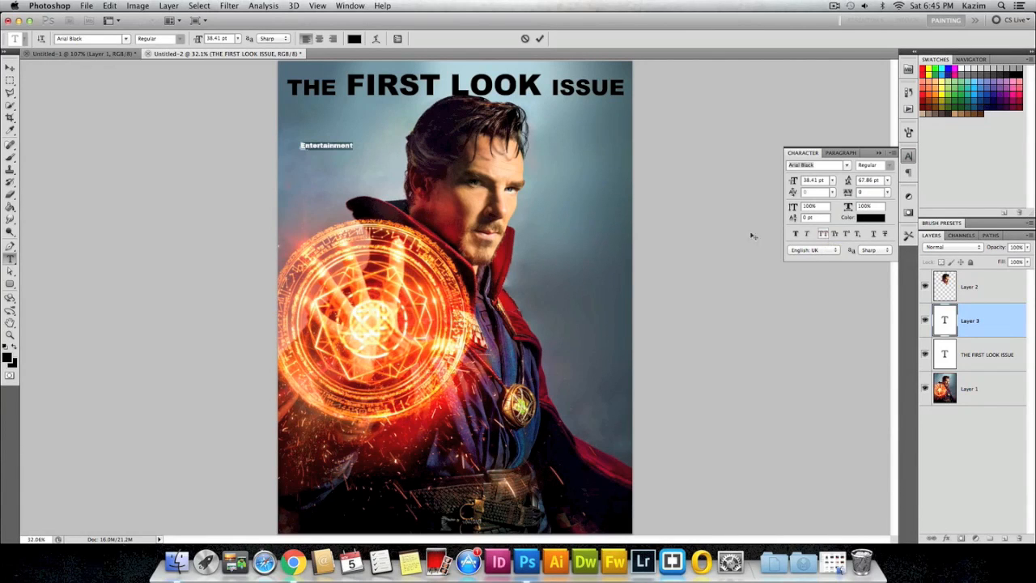
left_click(307, 141)
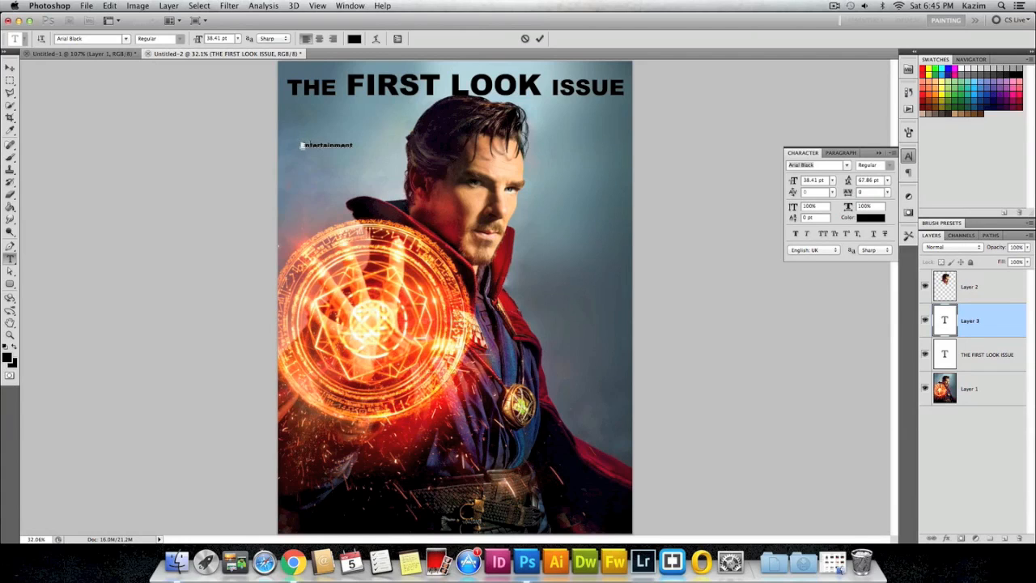
left_click(10, 67)
Enlarge the "Entertainment" text proportionally to about 249 pt with Free Transform, placed directly beneath the headline and matching its width.
mouse_move(314, 149)
left_mouse_down()
mouse_move(307, 122)
mouse_move(312, 150)
left_mouse_up()
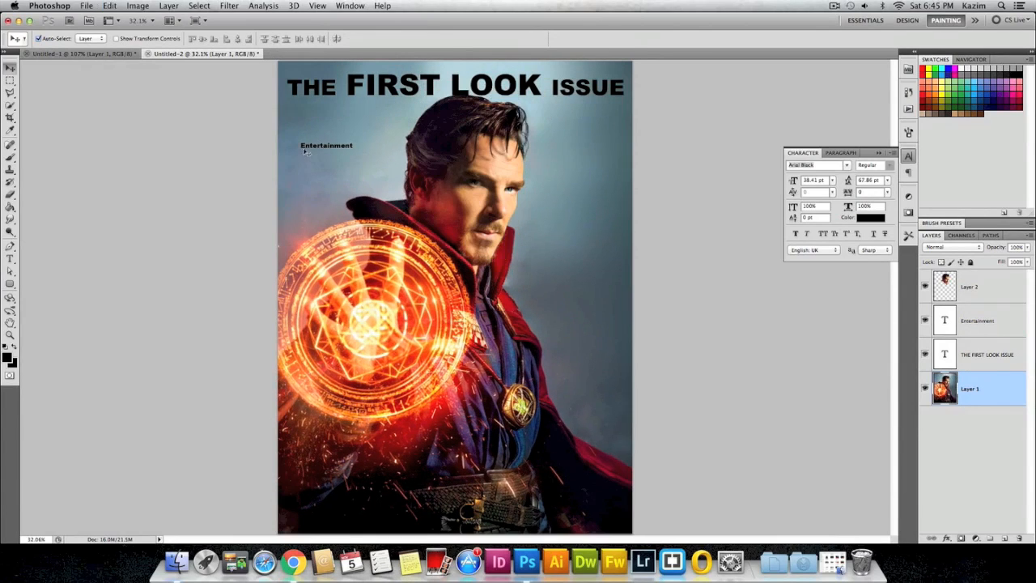
right_click(313, 144)
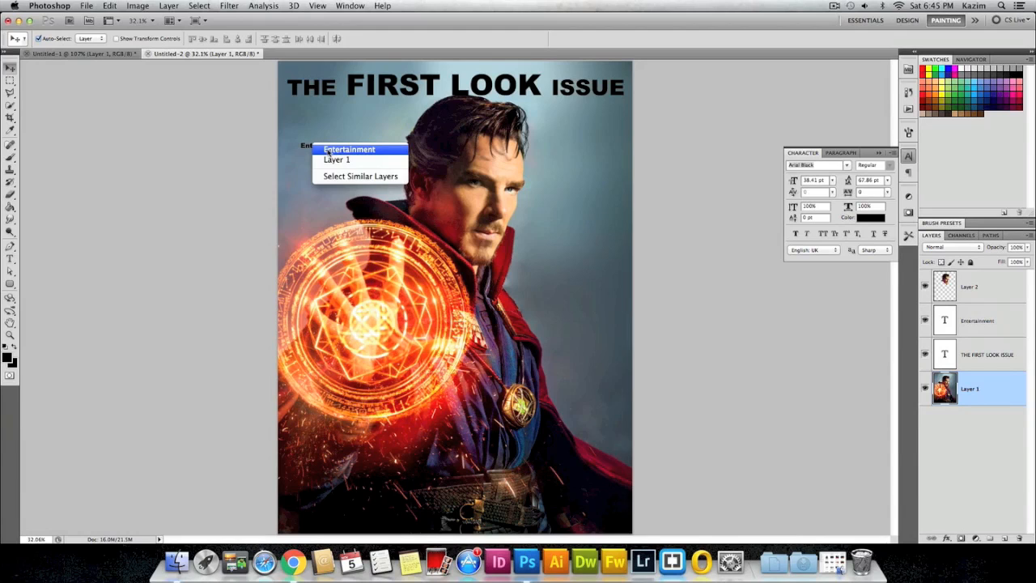
left_click(327, 150)
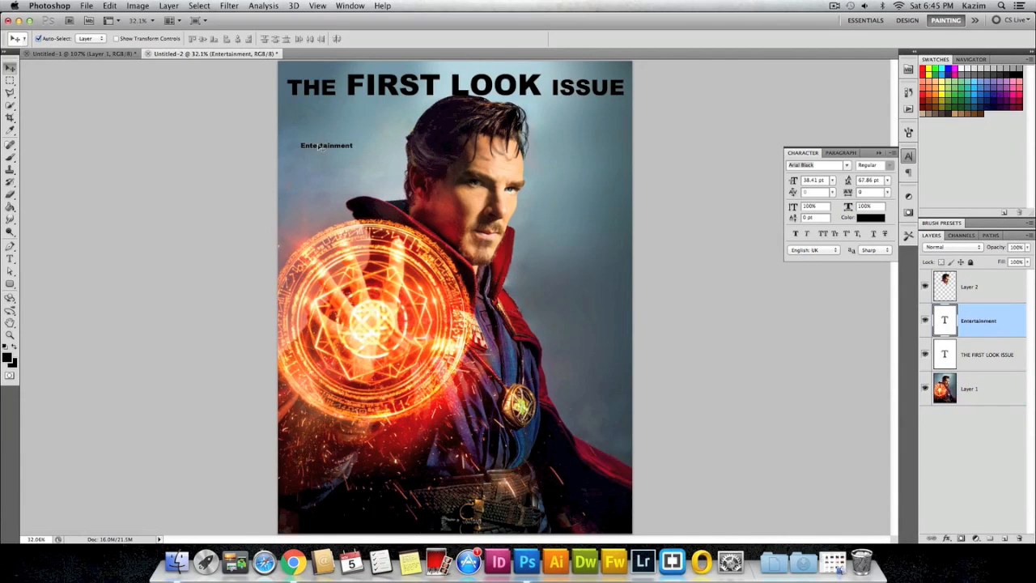
key("super+t")
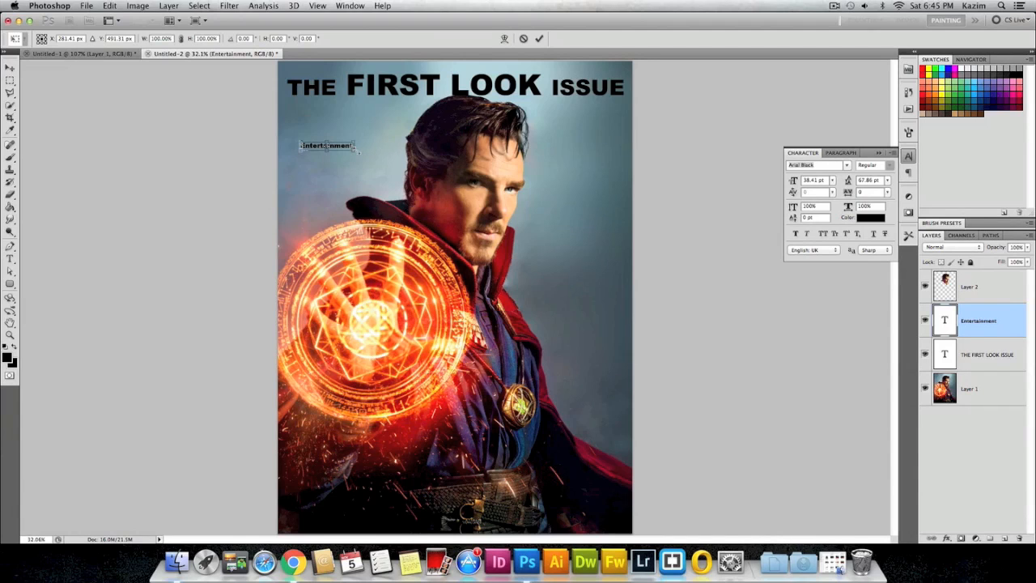
left_click_drag(357, 150, 631, 189)
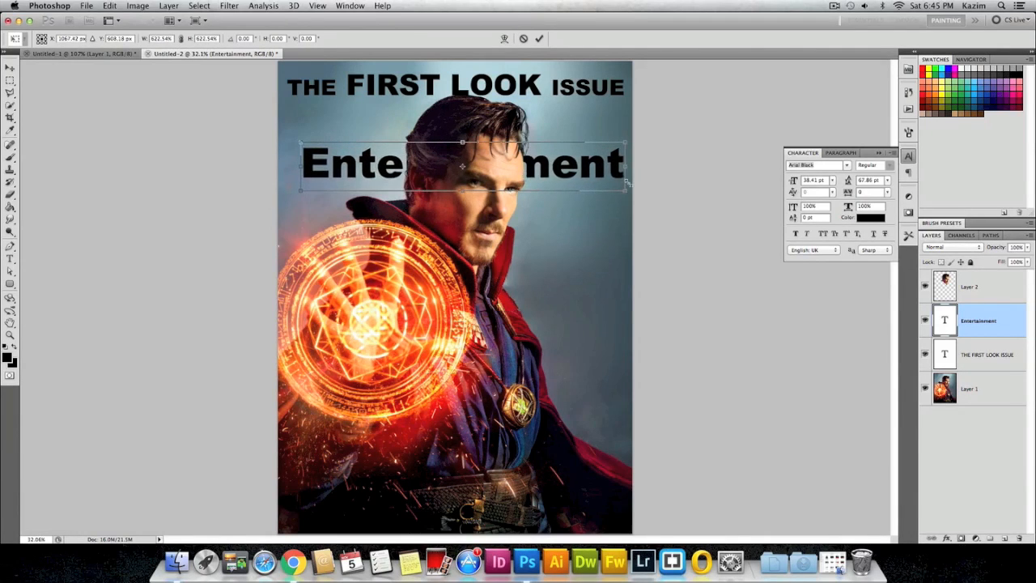
left_click_drag(560, 174, 550, 136)
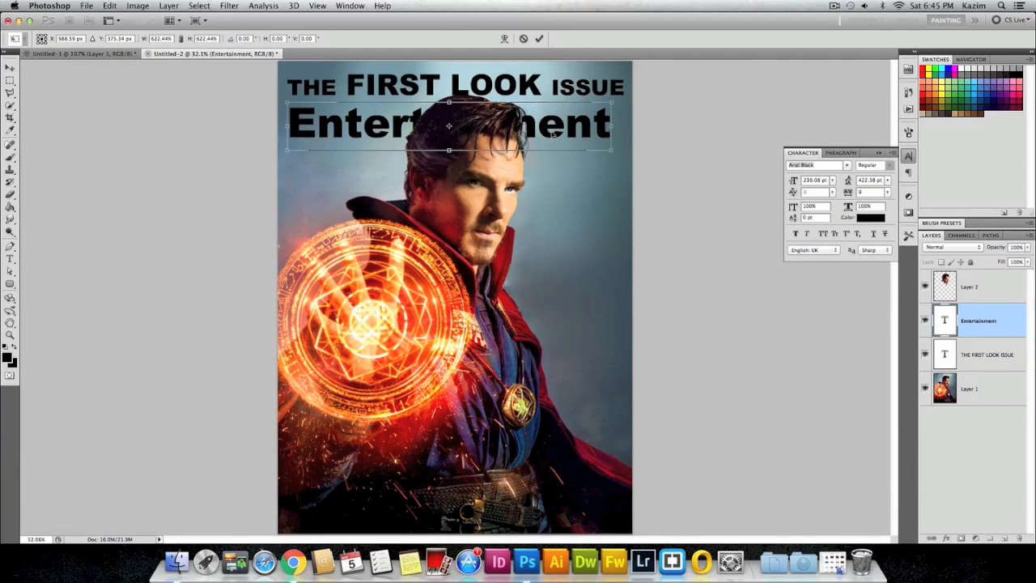
left_click_drag(611, 151, 624, 153)
key("Return")
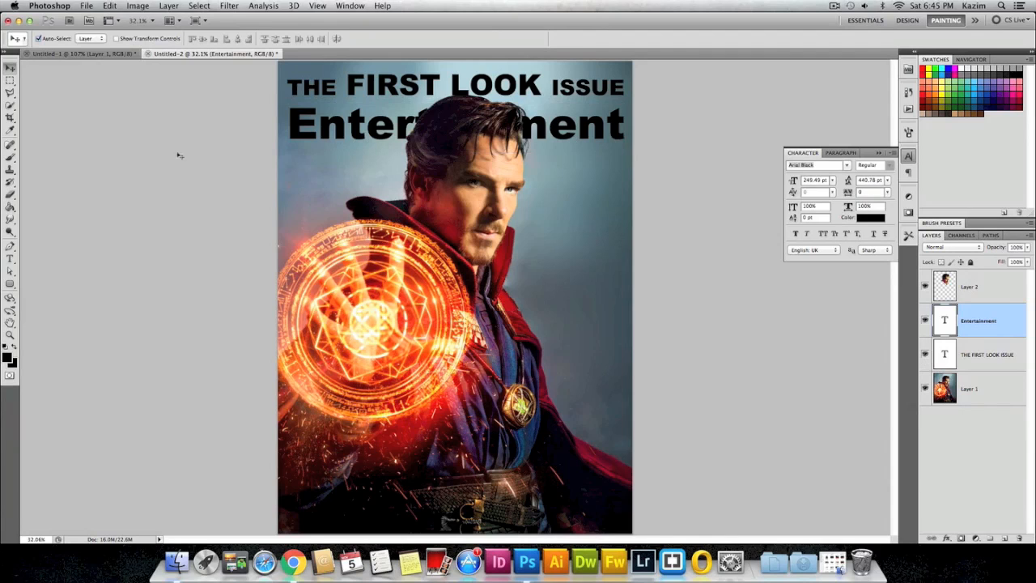
Change the colour of the whole word "Entertainment" to yellow.
left_click(10, 259)
left_click_drag(291, 128, 647, 121)
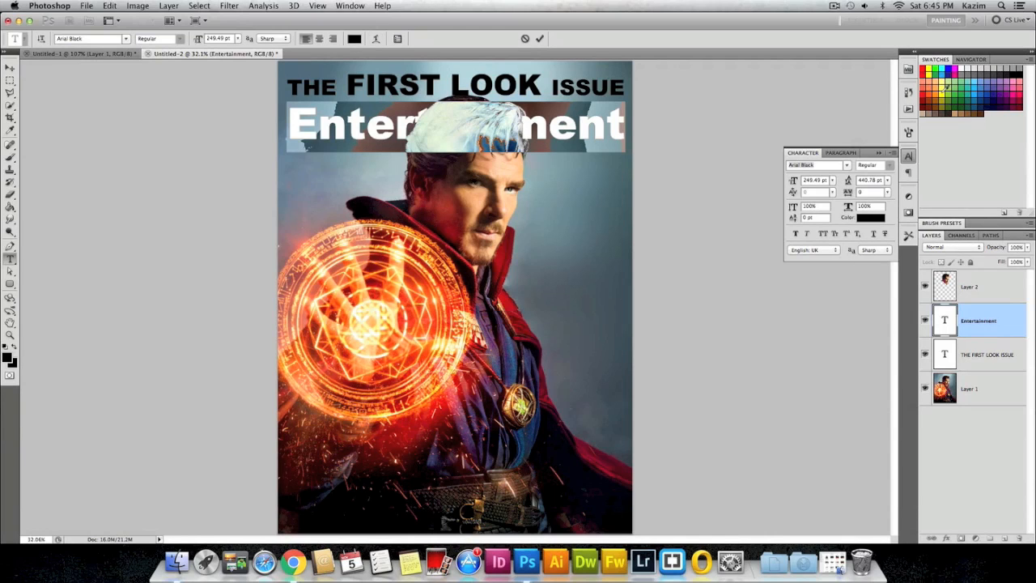
left_click(942, 84)
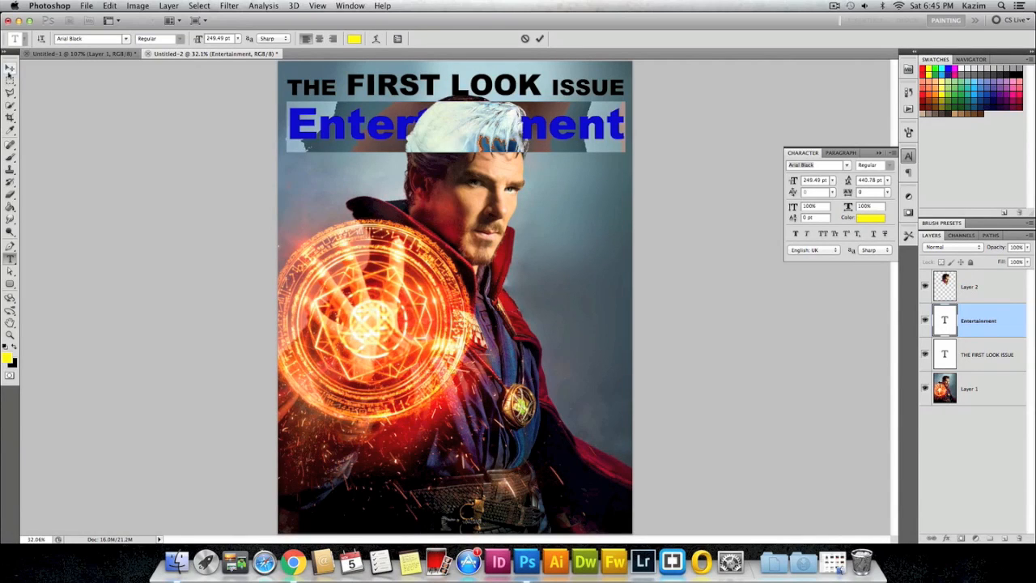
left_click(10, 67)
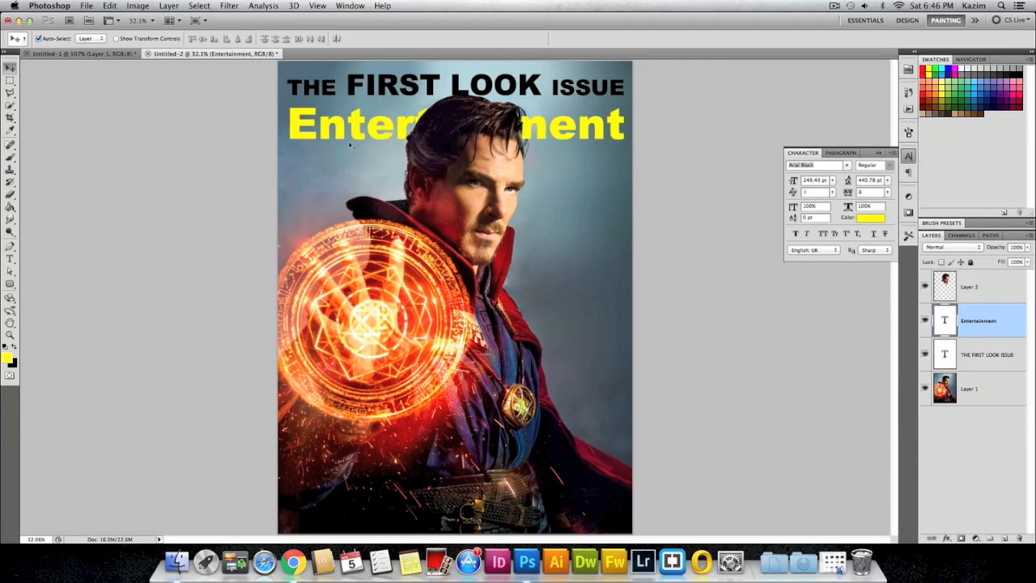
Stretch the "Entertainment" text vertically to about 170% of its height with Free Transform, keeping its width.
key("super+t")
left_click_drag(456, 152, 454, 185)
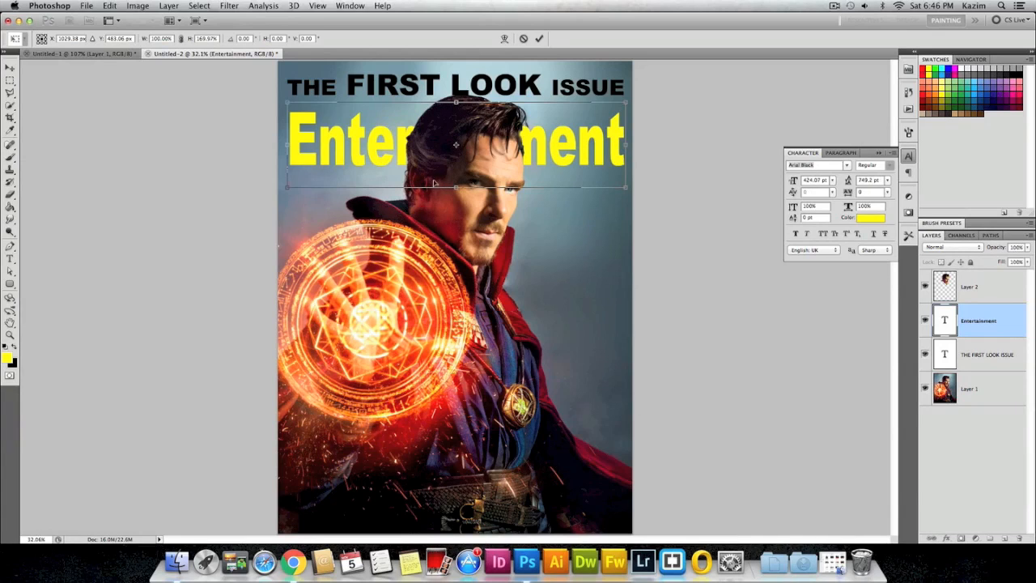
key("Return")
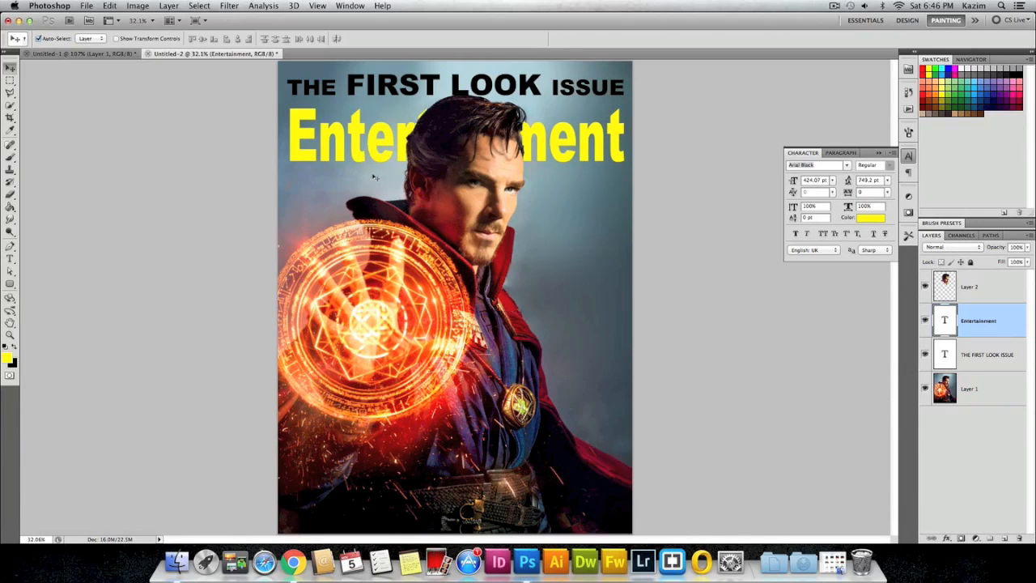
Check the reference cover, and duplicate the "THE FIRST LOOK ISSUE" headline layer, placing the copy just beneath "Entertainment".
key("ctrl+Tab")
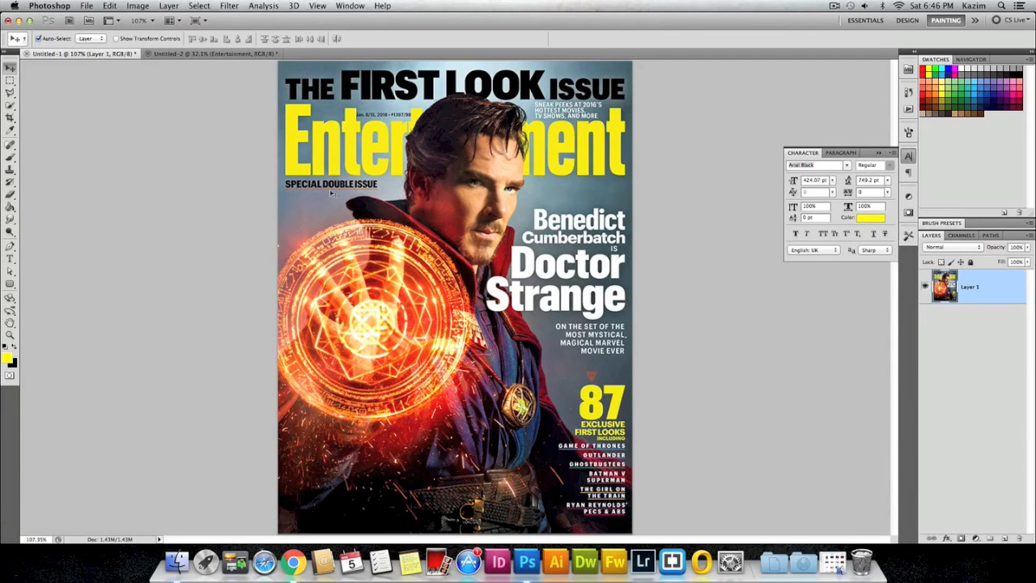
left_click(204, 53)
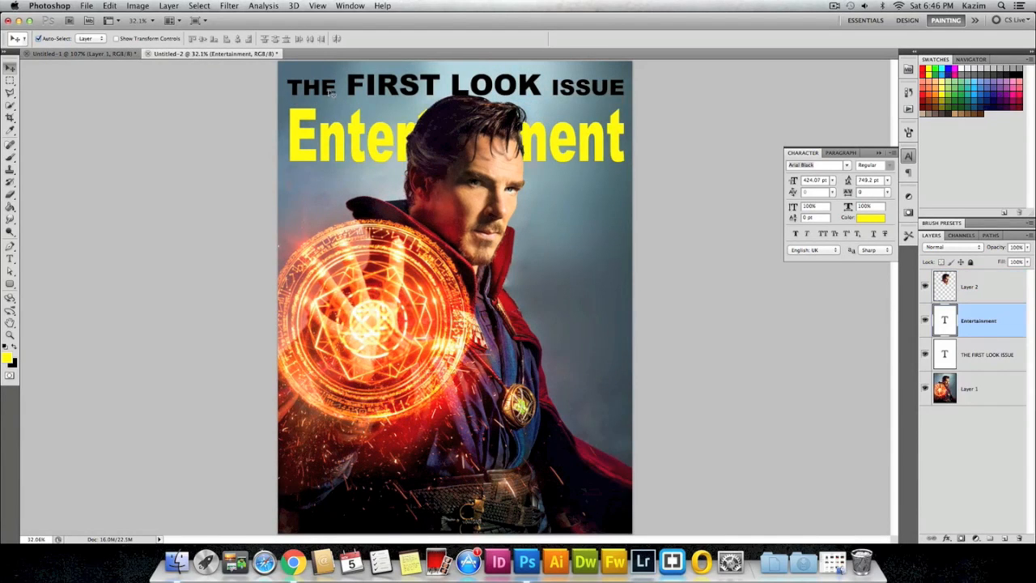
right_click(328, 95)
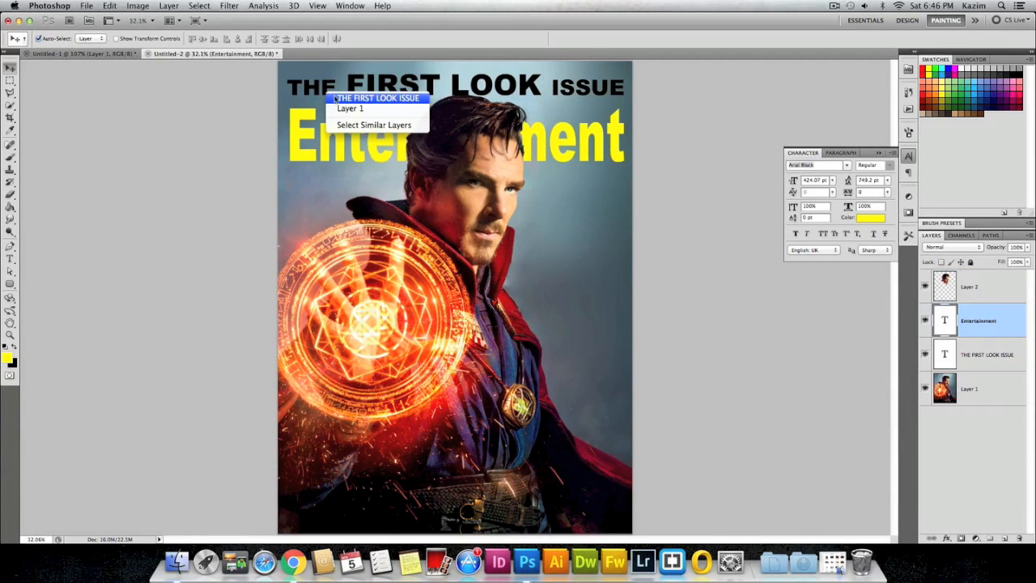
left_click(334, 98)
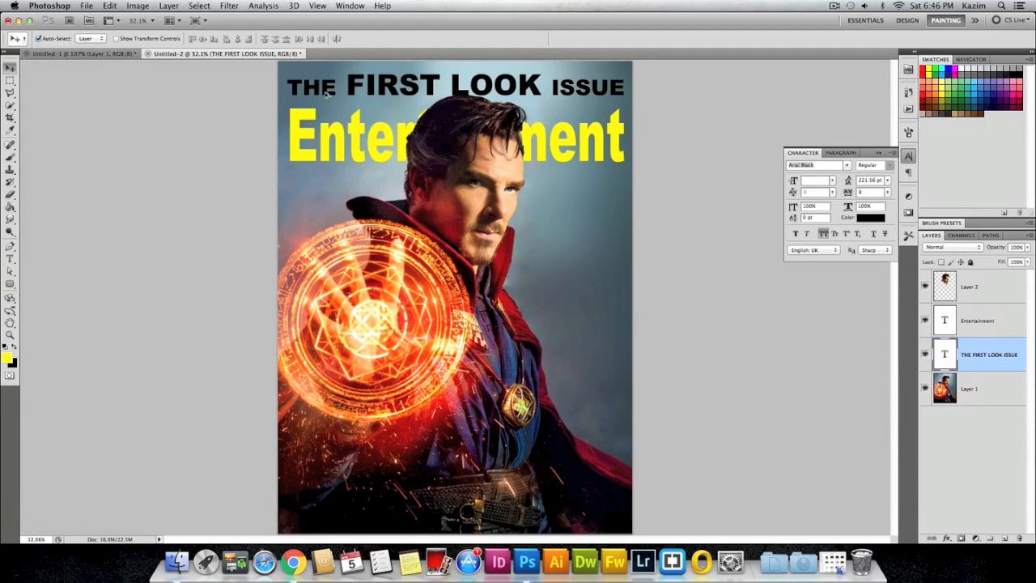
left_click_drag(328, 94, 332, 198)
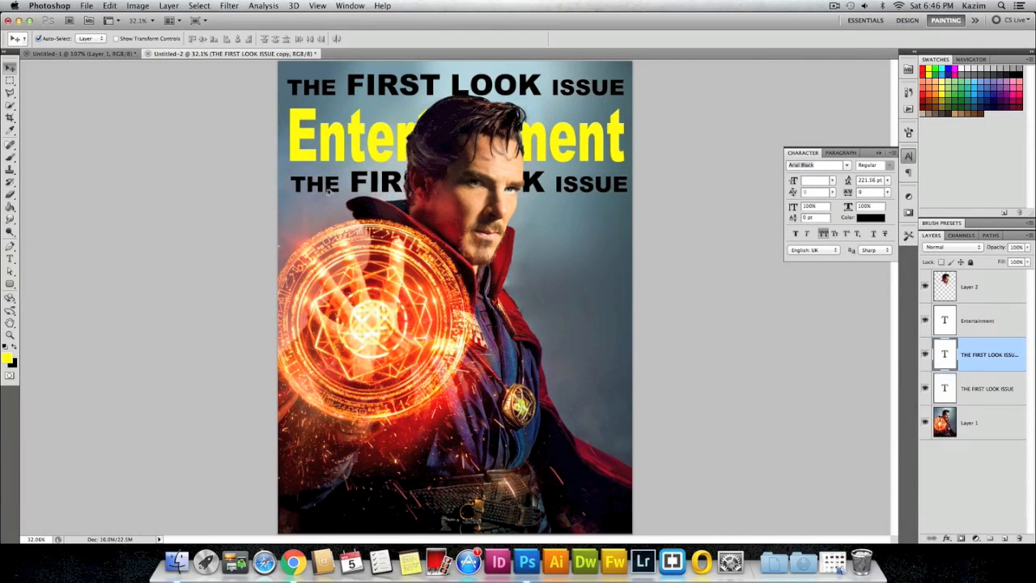
Replace the wording of the duplicated headline with "SPECIAL DOUBLE ISSUE", following the reference cover.
left_click(10, 258)
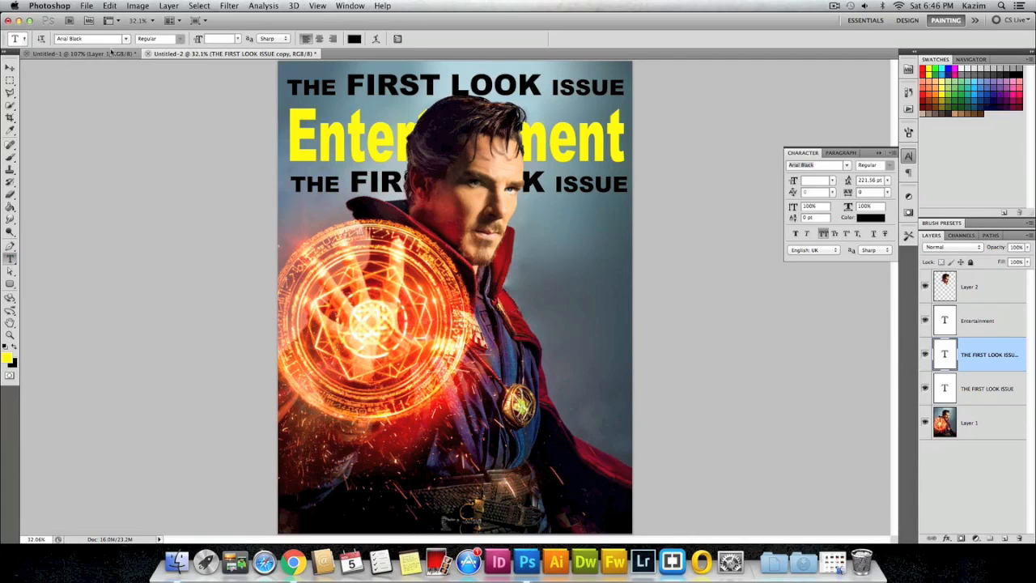
left_click_drag(291, 183, 671, 186)
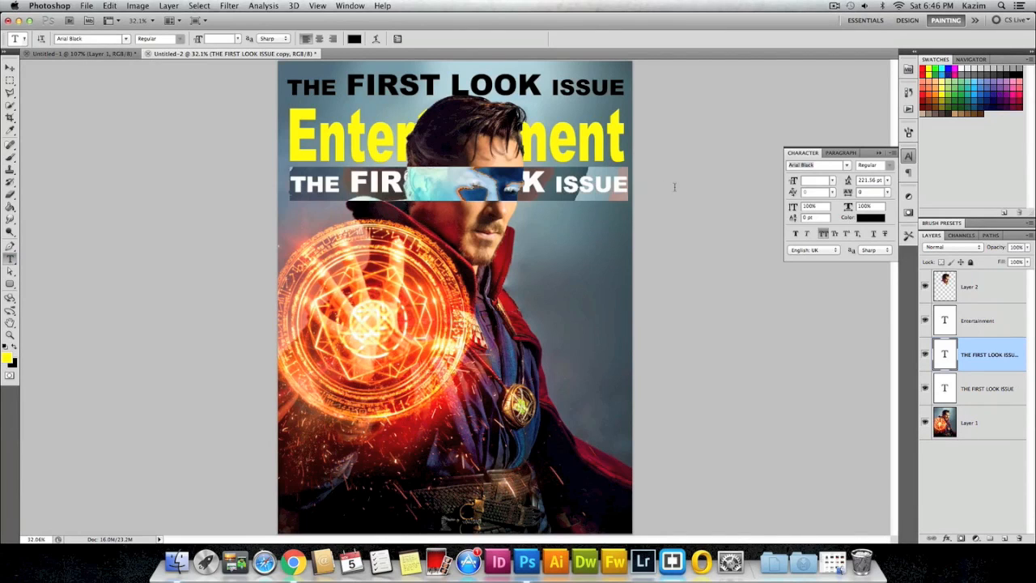
left_click(81, 54)
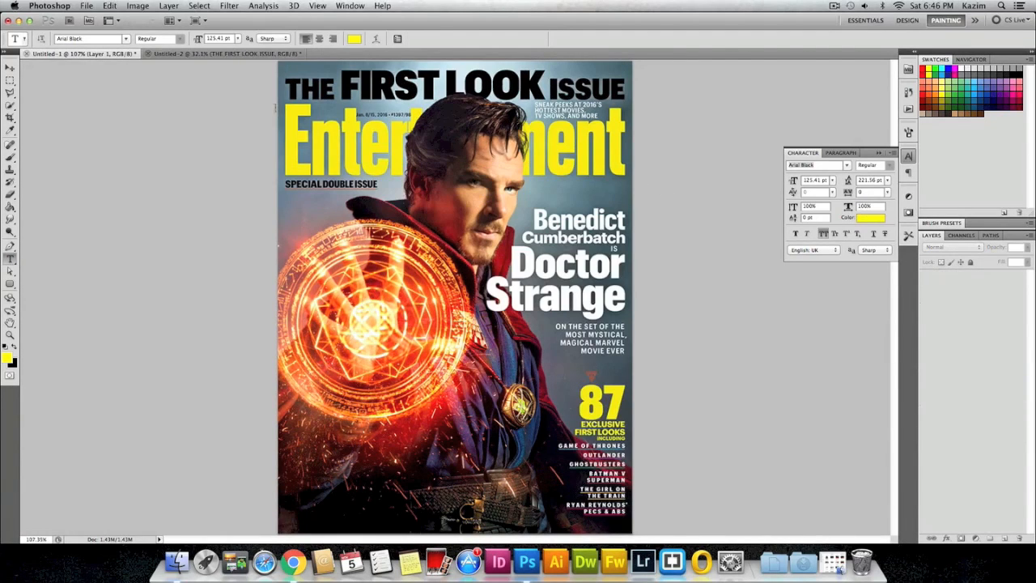
left_click(195, 54)
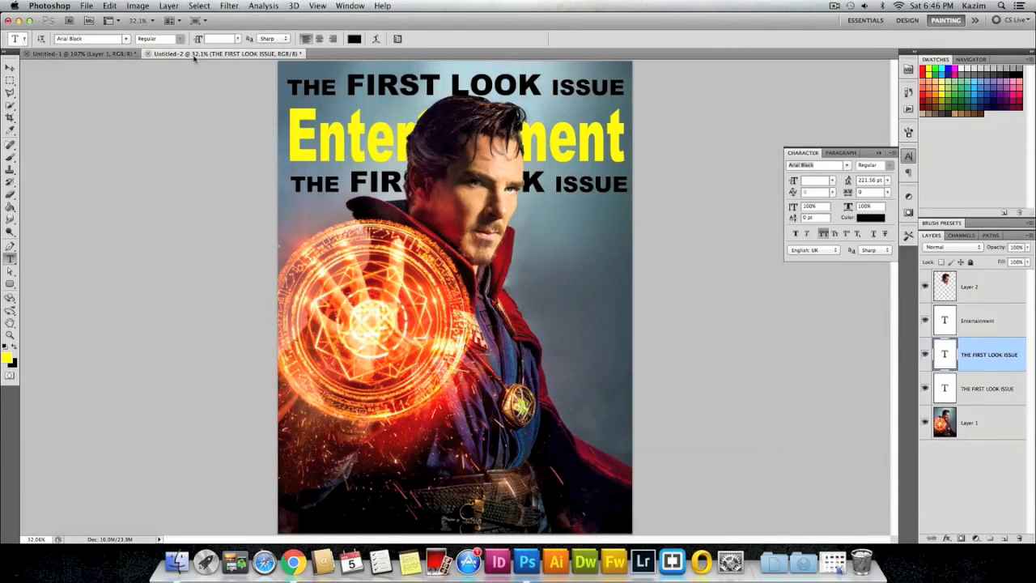
left_click_drag(297, 183, 697, 189)
type("SPECI")
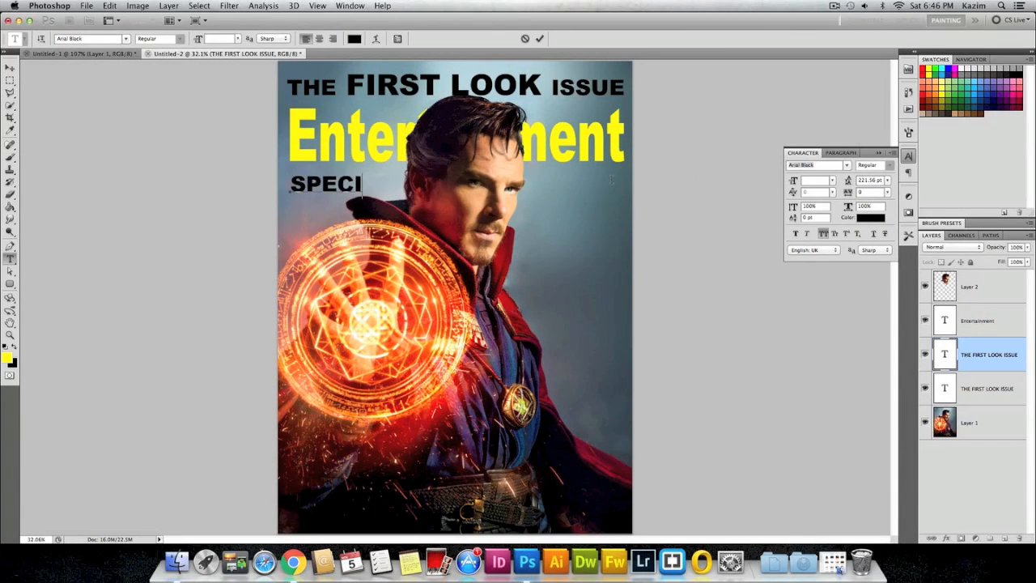
type("AL EDITION ISSUE")
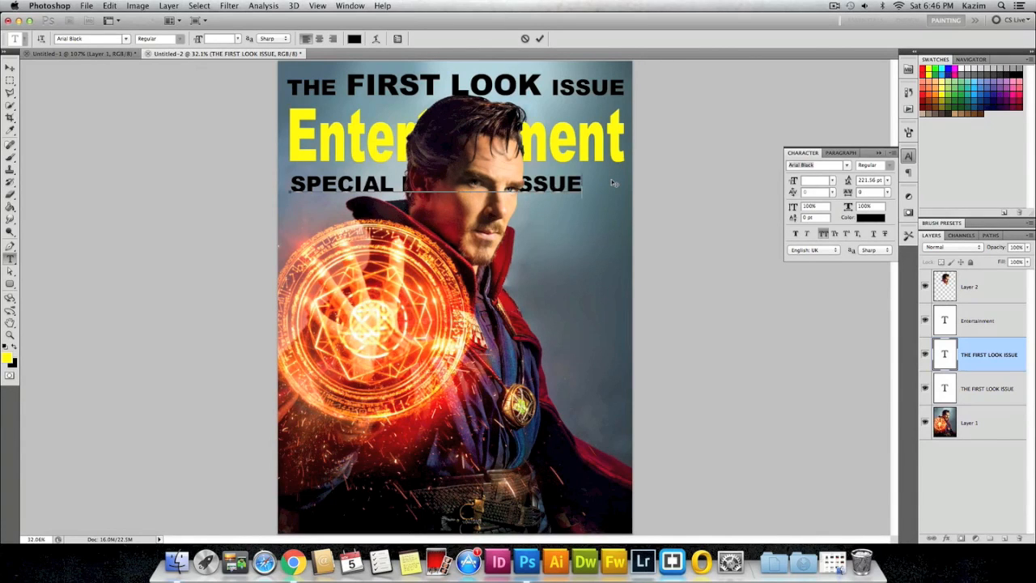
Set the "SPECIAL DOUBLE ISSUE" text to 40 pt and move it up directly beneath "Entertainment".
key("ctrl+a")
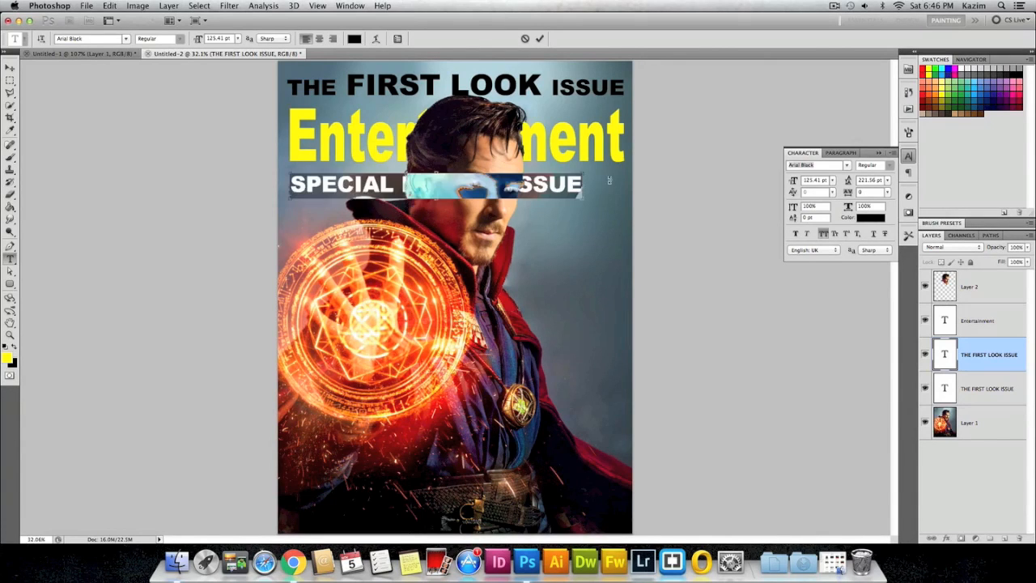
left_click(237, 39)
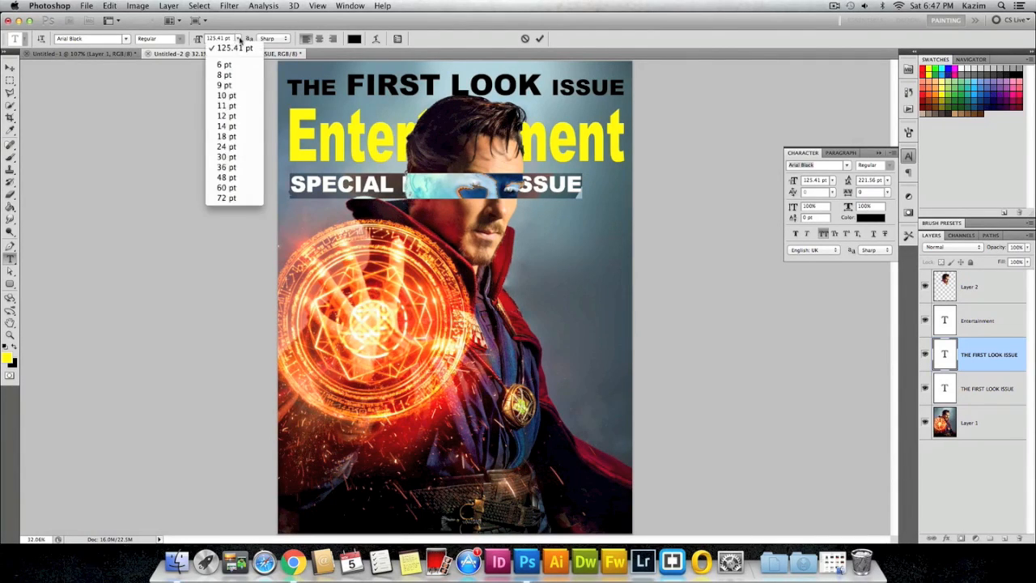
left_click(228, 156)
left_click(237, 38)
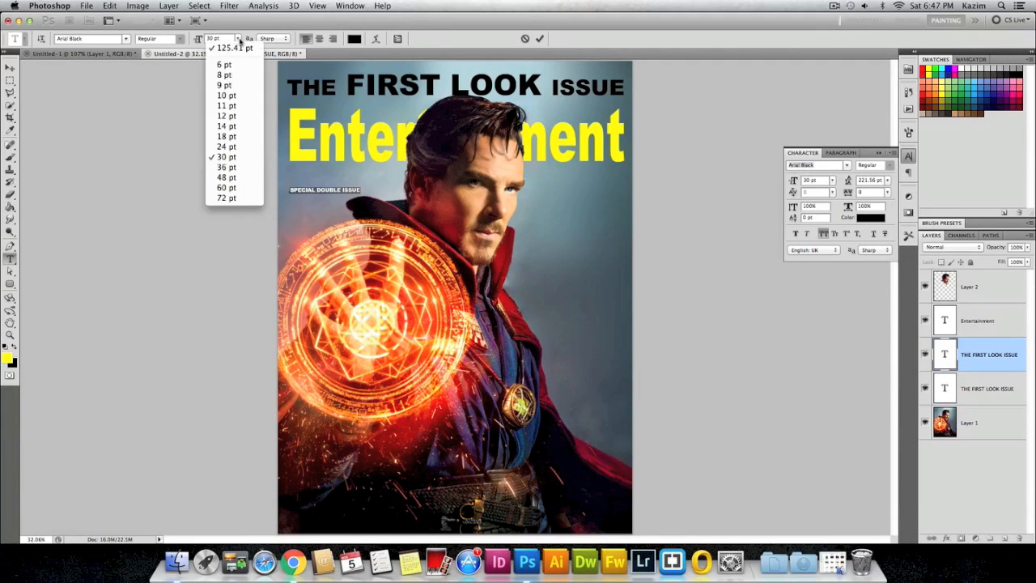
left_click(242, 179)
left_click(215, 38)
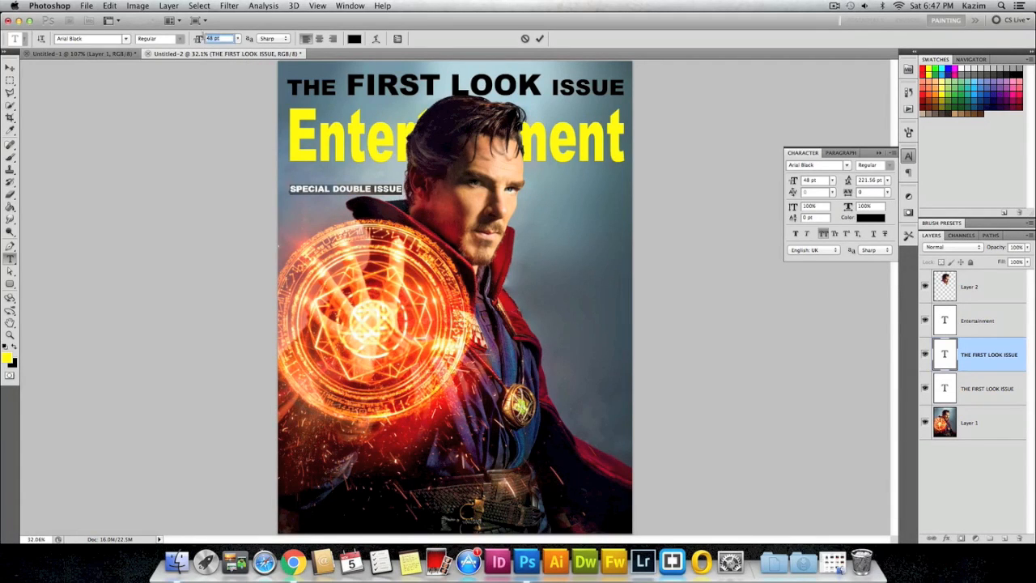
type("40")
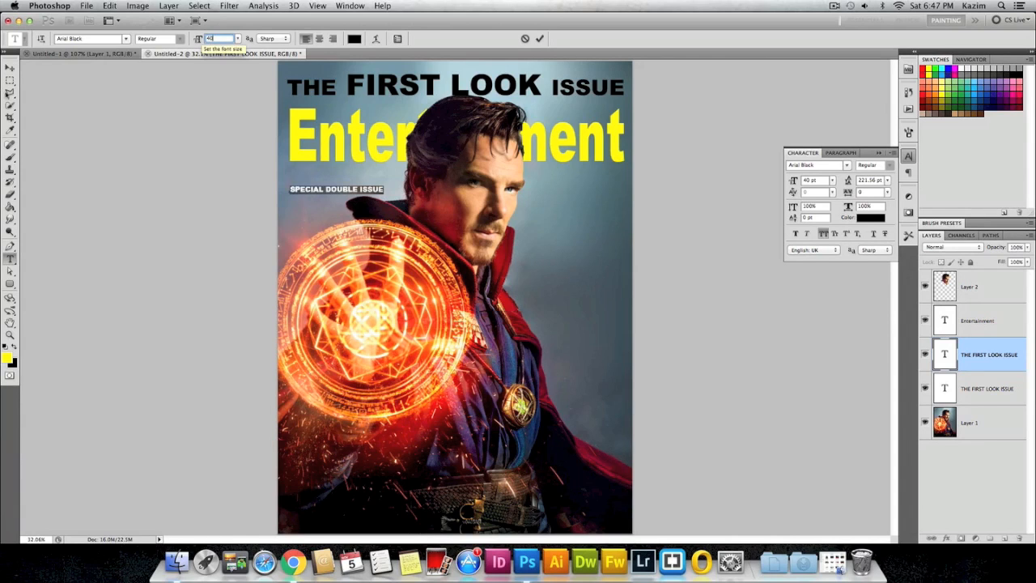
left_click(10, 69)
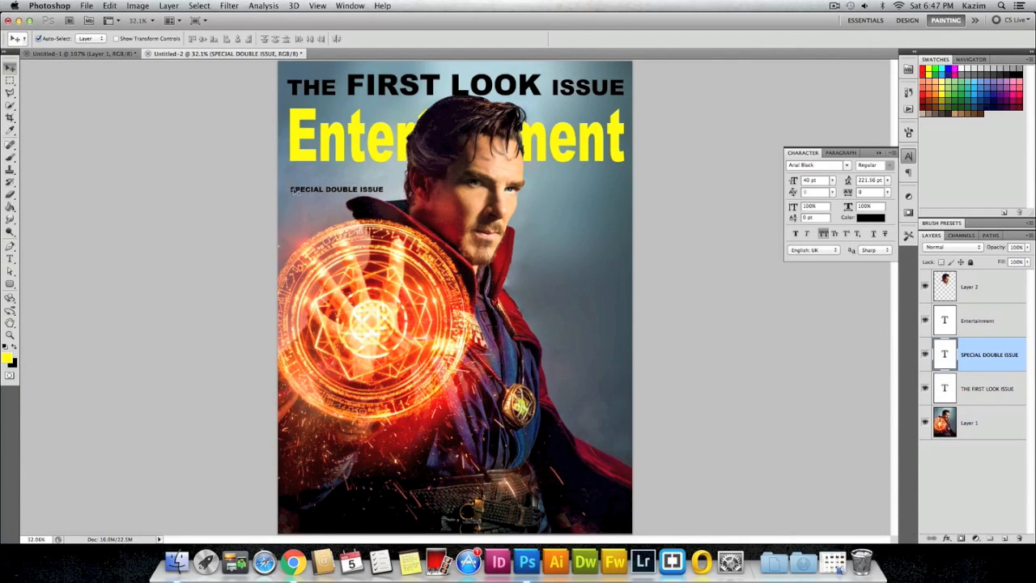
left_click_drag(310, 192, 308, 176)
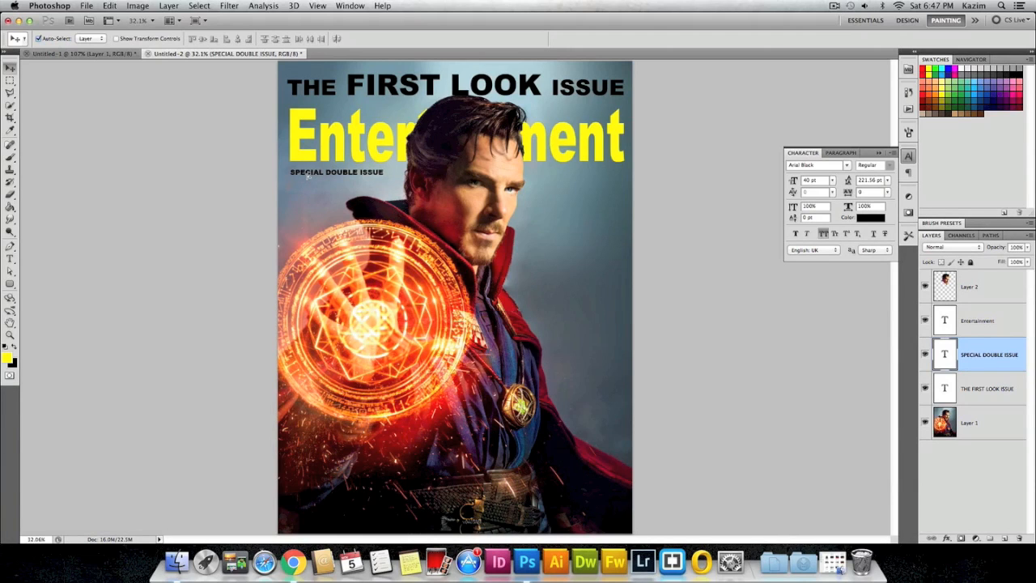
Compare with the reference cover, and stretch the "SPECIAL DOUBLE ISSUE" text vertically to about 147% with Free Transform.
key("ctrl+Tab")
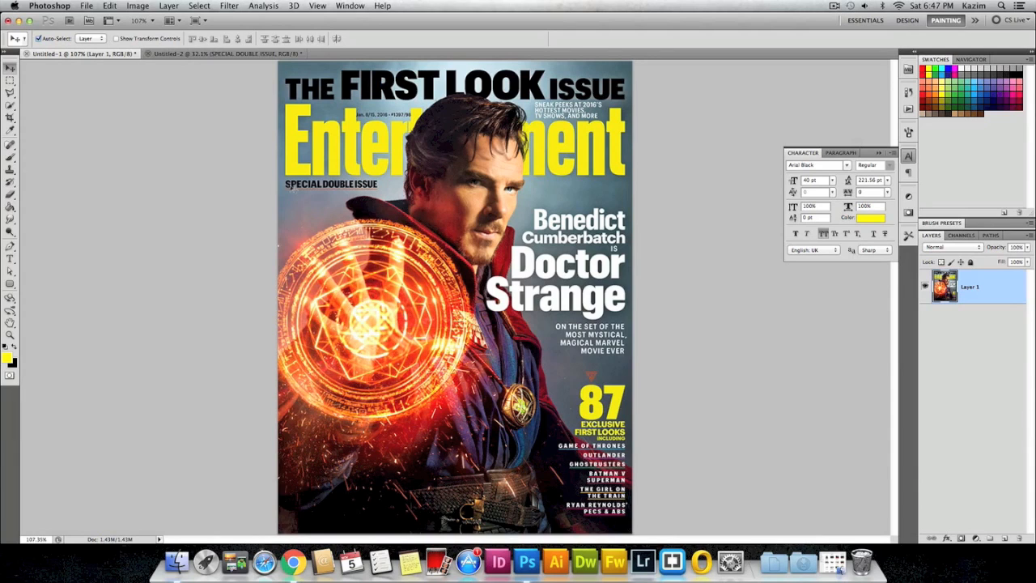
left_click(195, 54)
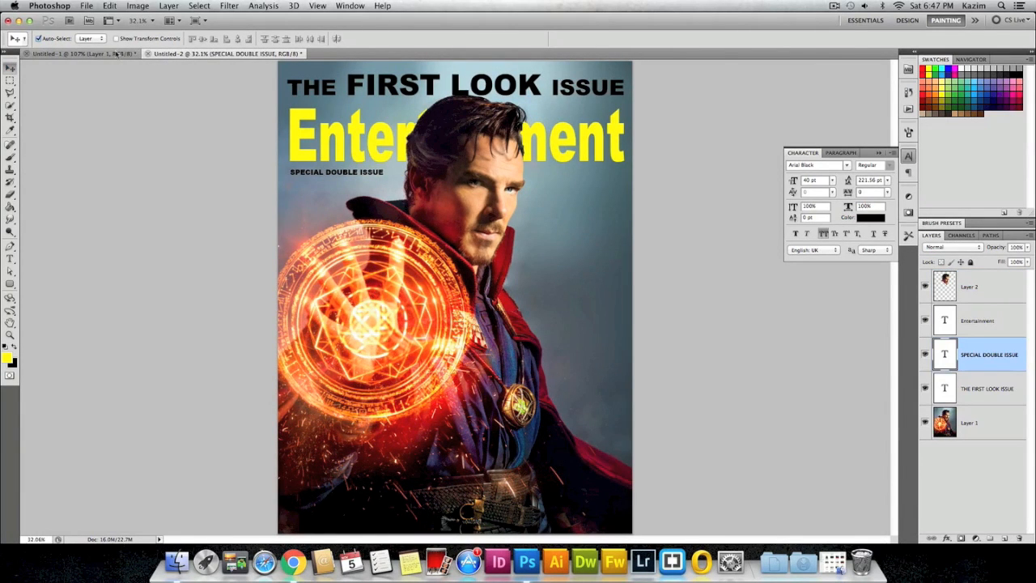
right_click(344, 177)
left_click(346, 174)
key("ctrl+t")
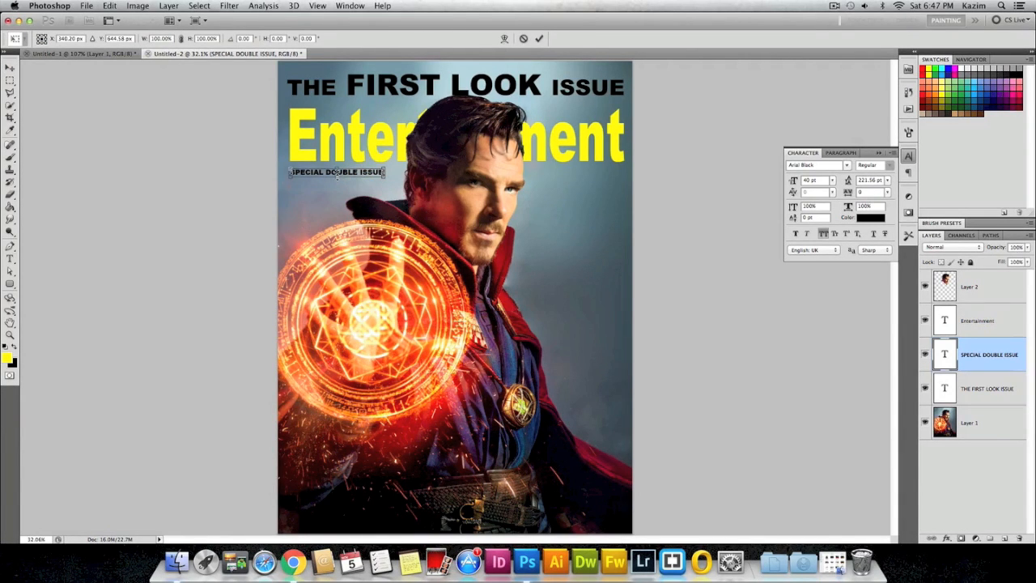
left_click_drag(338, 176, 338, 182)
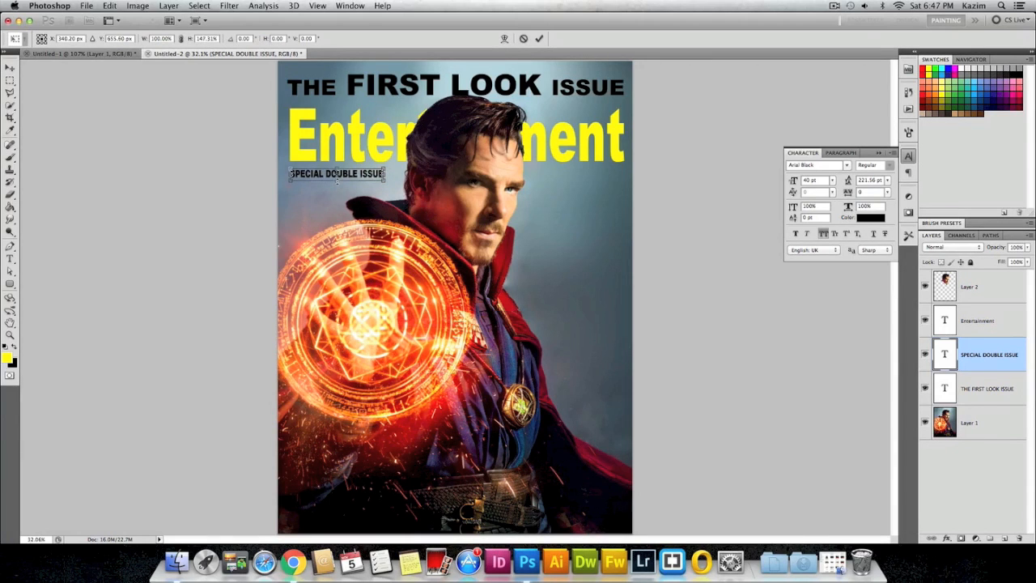
key("Return")
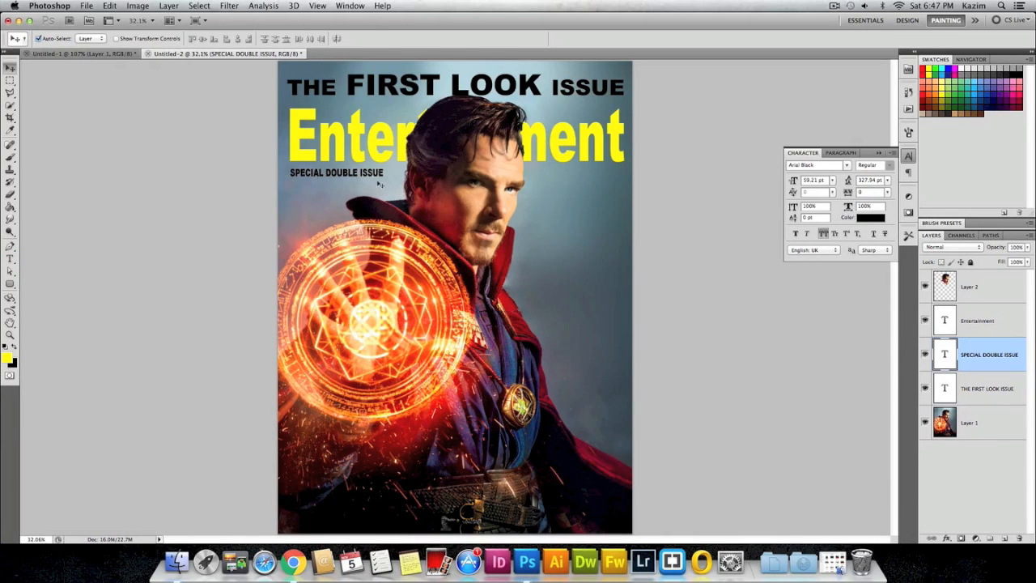
Try underlining the whole "SPECIAL DOUBLE ISSUE" text with the character underline style, and undo that edit.
left_click(9, 259)
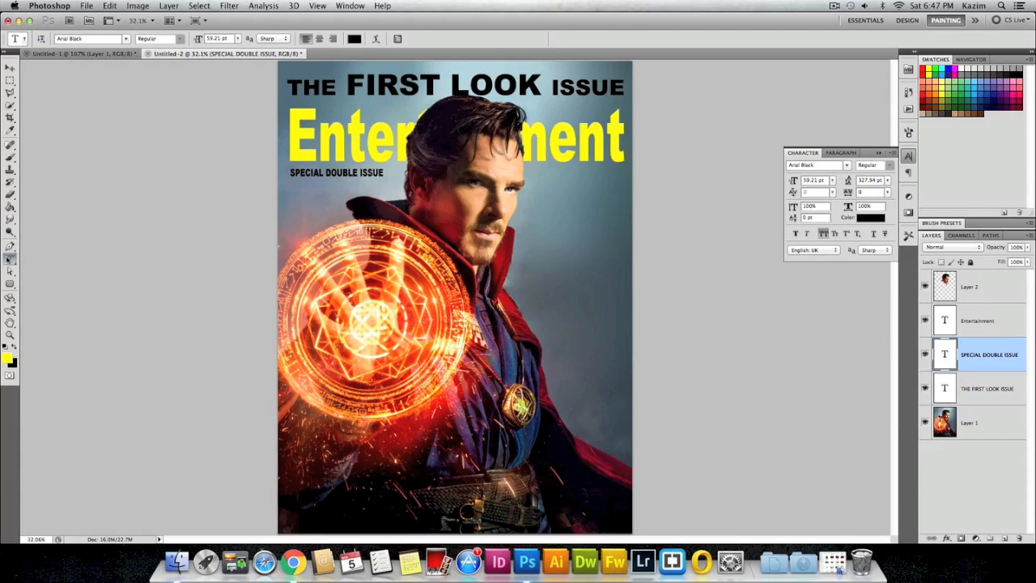
left_click_drag(289, 172, 383, 173)
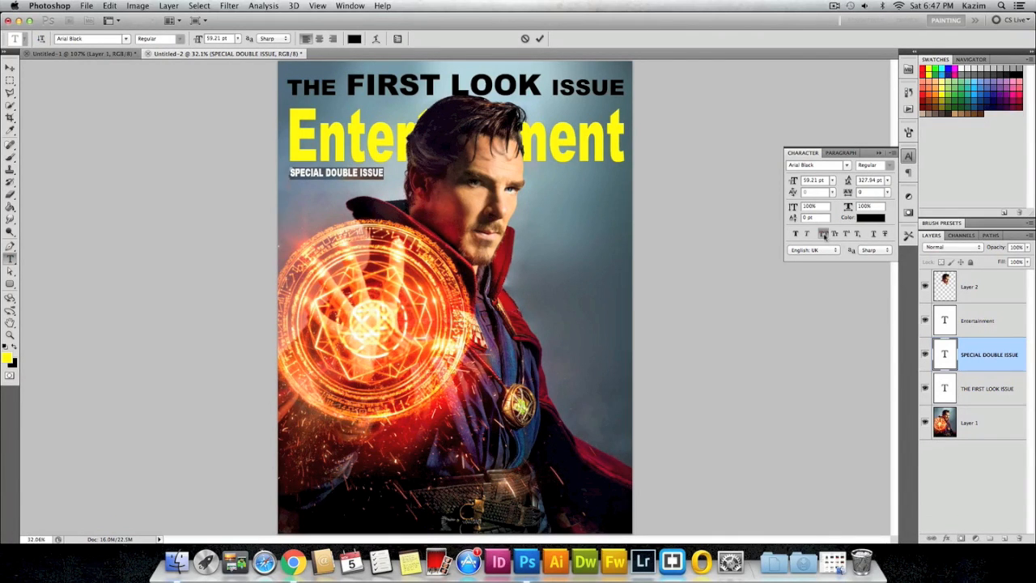
left_click(873, 233)
left_click(338, 172)
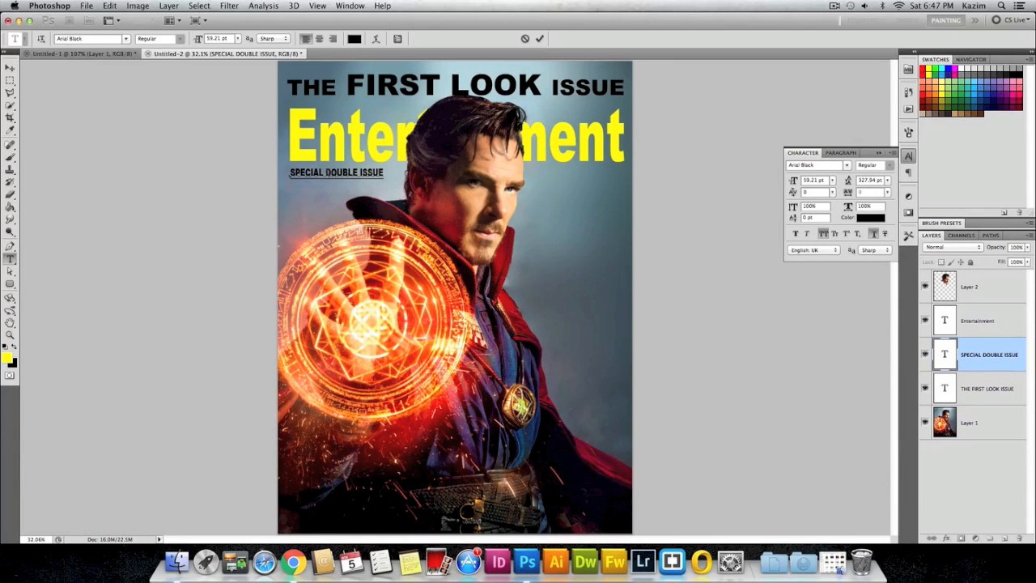
left_click(10, 68)
left_click(109, 6)
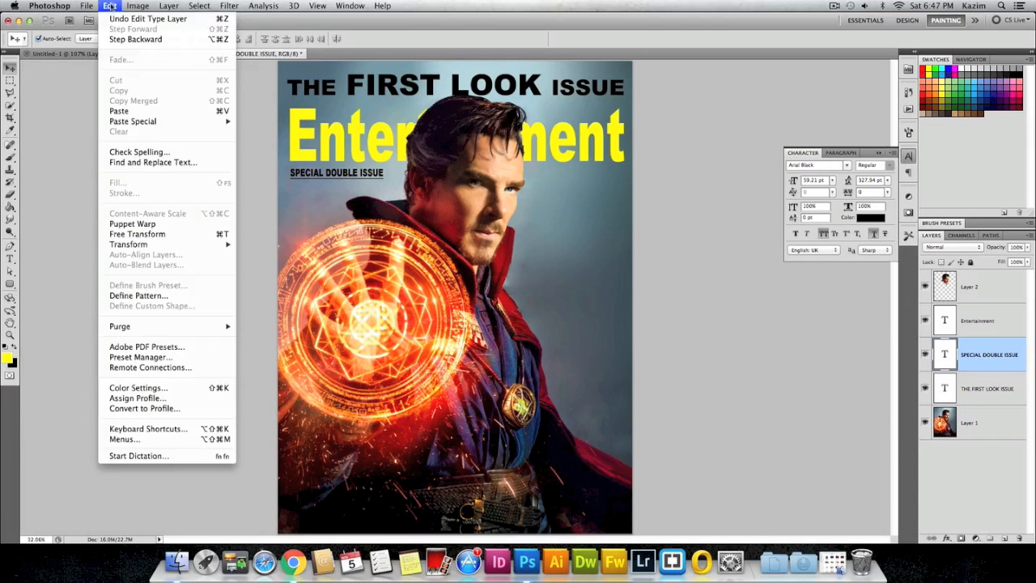
left_click(115, 19)
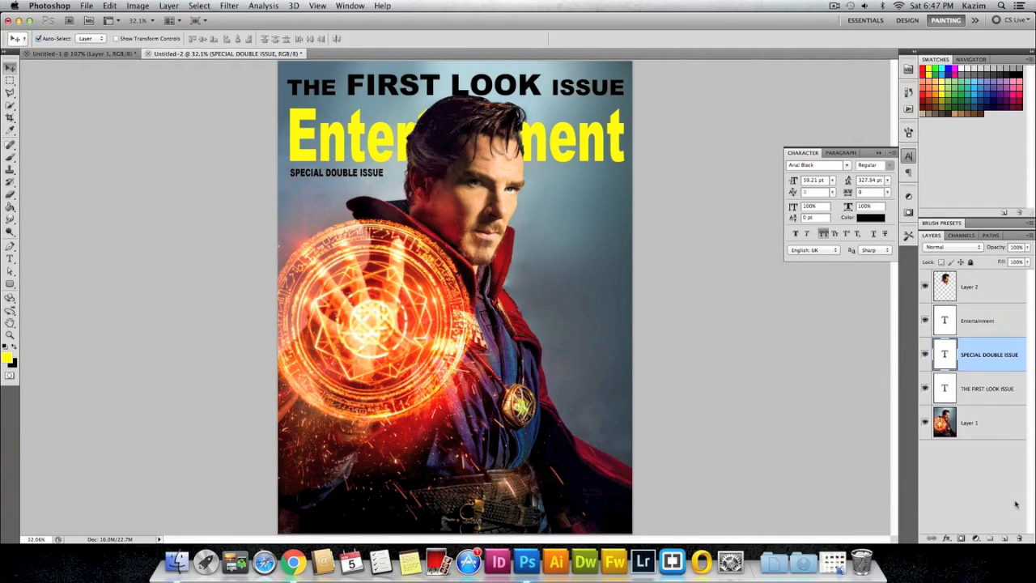
Add a new empty layer above the "SPECIAL DOUBLE ISSUE" layer and set the foreground colour to red, dc0002.
left_click(1004, 538)
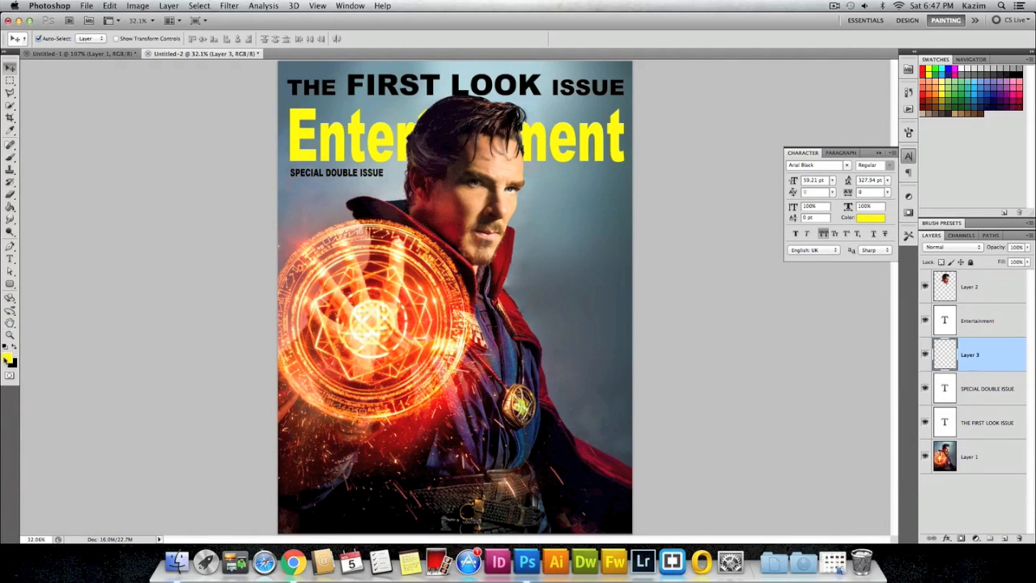
left_click(6, 357)
mouse_move(633, 214)
left_mouse_down()
mouse_move(648, 208)
mouse_move(670, 230)
mouse_move(670, 261)
left_mouse_up()
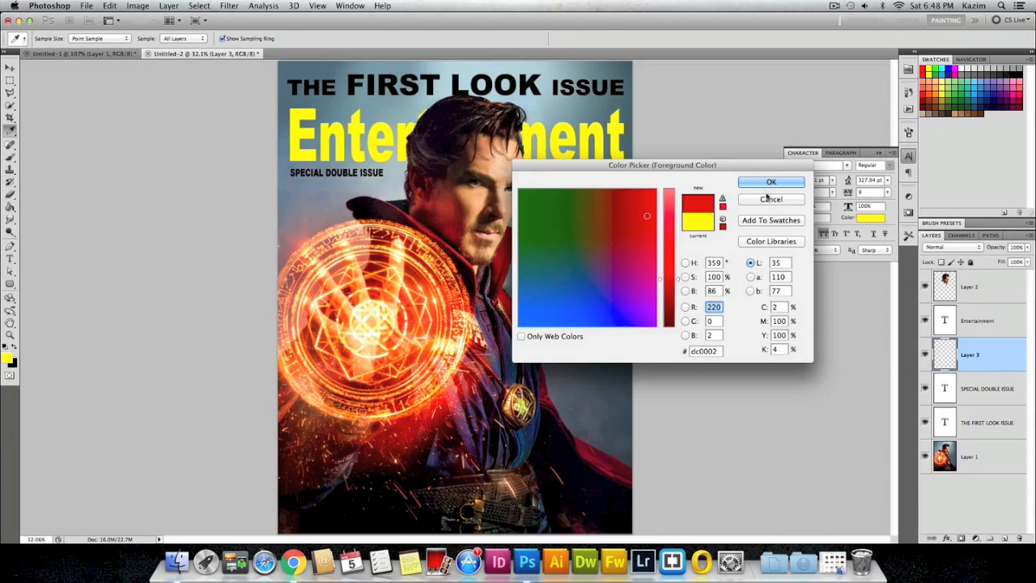
left_click(771, 182)
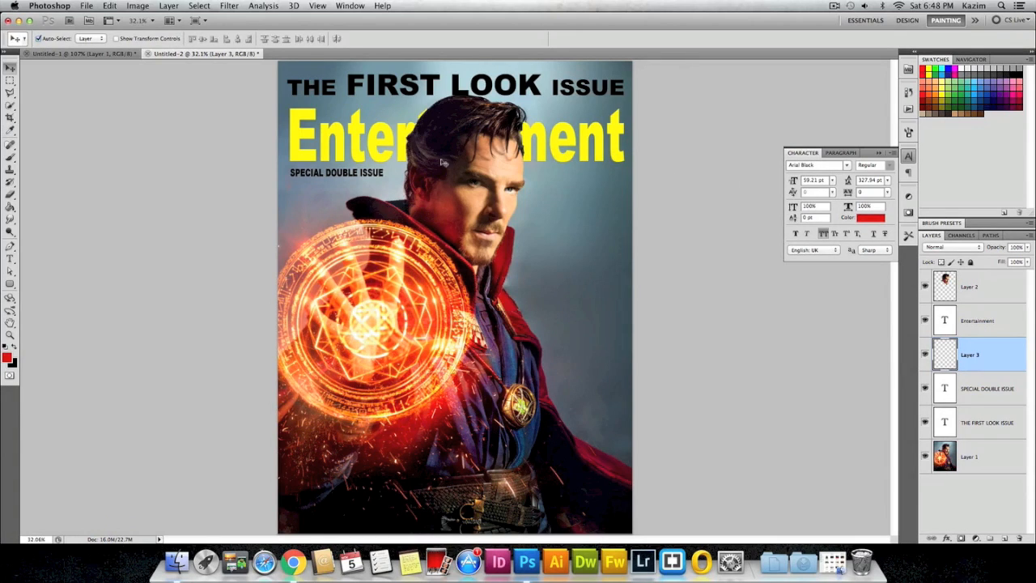
Select a thin strip beneath the "SPECIAL DOUBLE ISSUE" text, fill it with the red foreground colour at 100% opacity, and deselect.
left_click(10, 79)
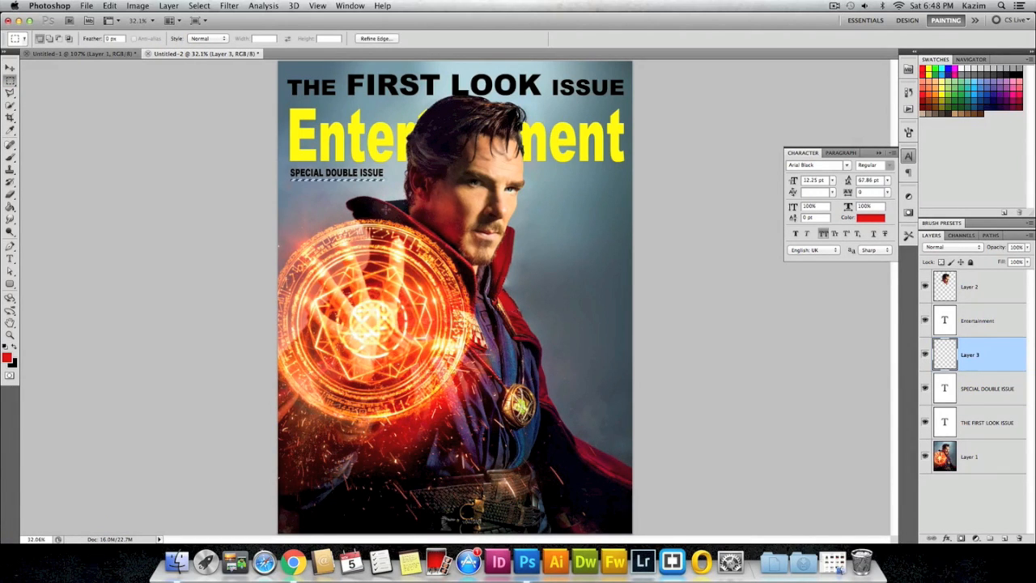
left_click(111, 7)
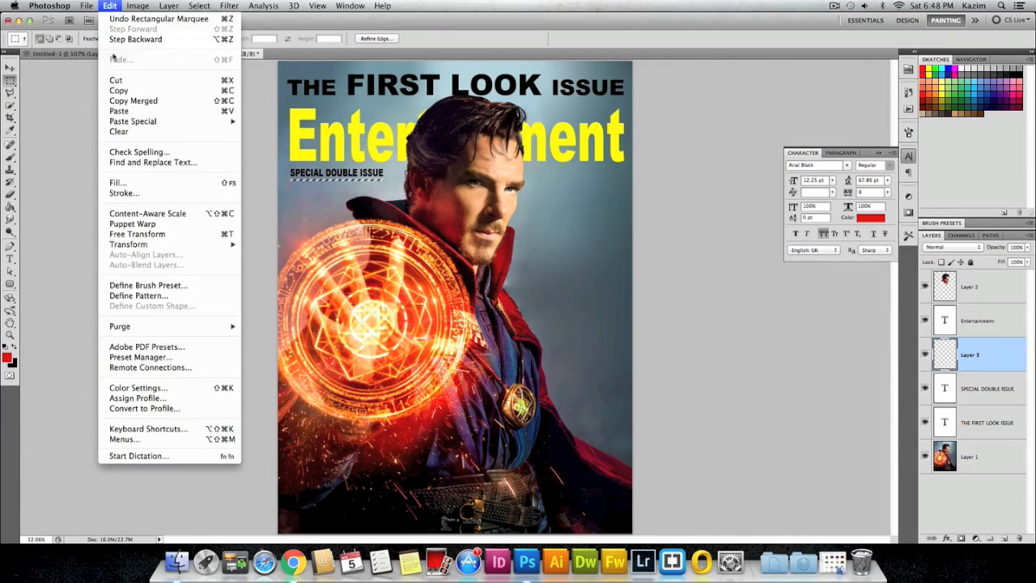
left_click(114, 182)
left_click_drag(470, 196, 517, 187)
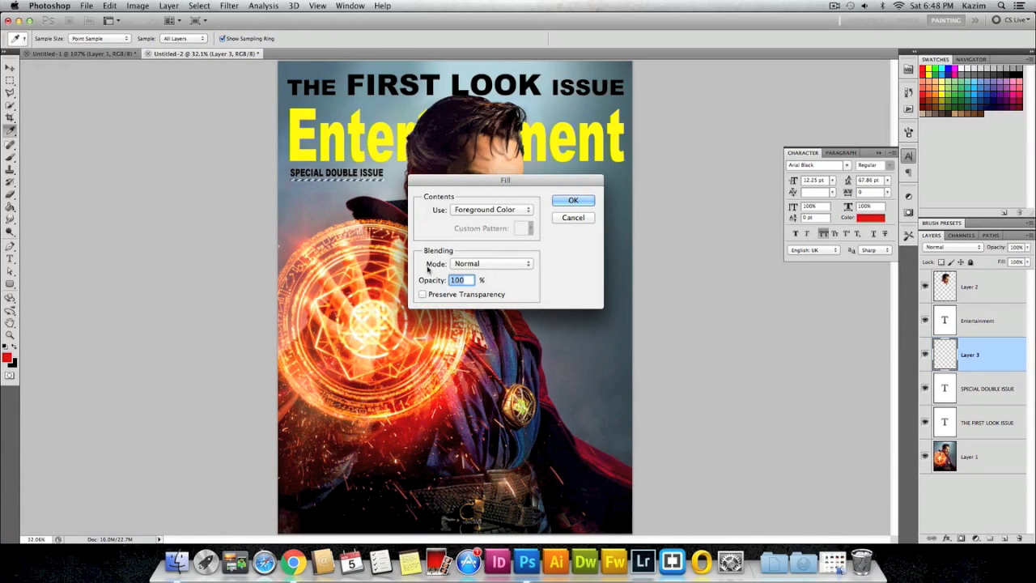
left_click(573, 201)
key("m")
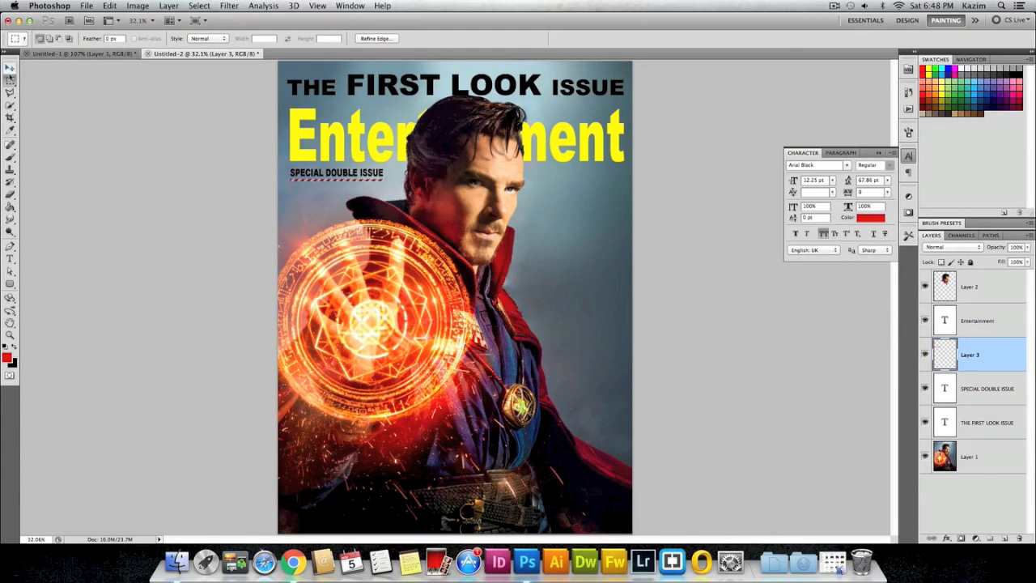
left_click(569, 209)
Flatten the red underline to about 36% of its height with Free Transform and nudge it up closer to the text.
left_click(9, 69)
key("super+t")
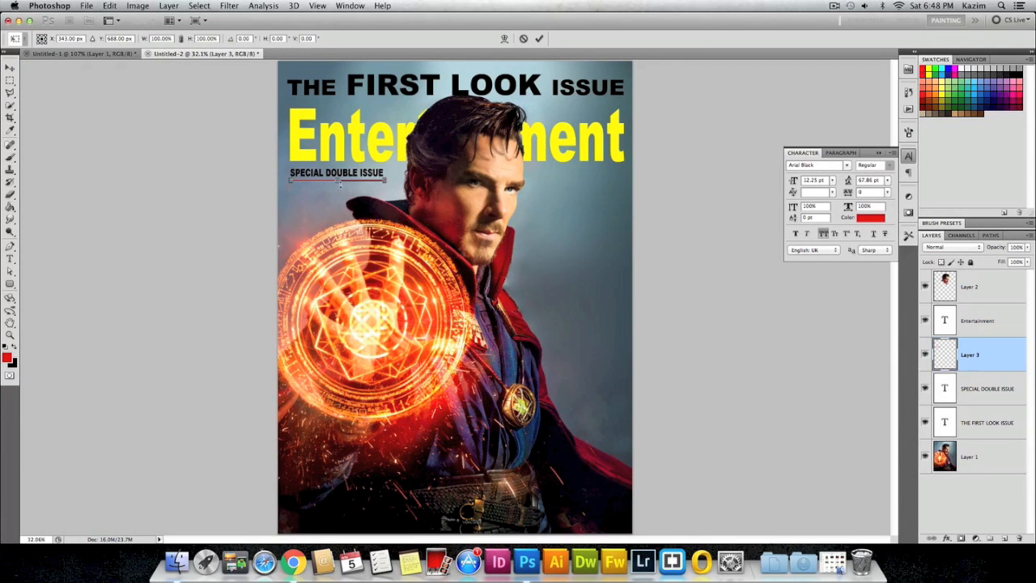
key("super+plus")
key("super+plus")
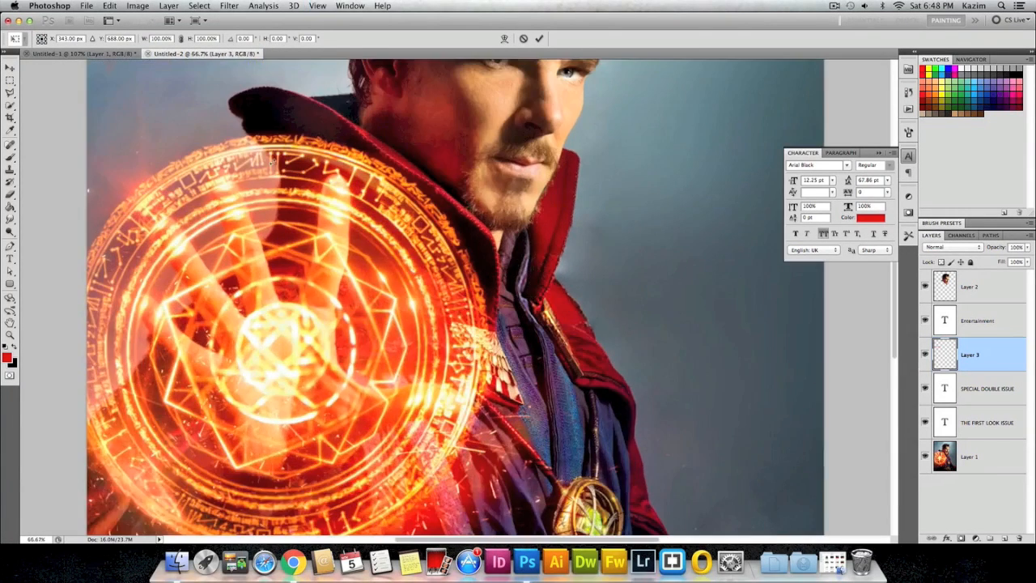
scroll(221, 207, "up", 4)
left_click_drag(210, 207, 210, 204)
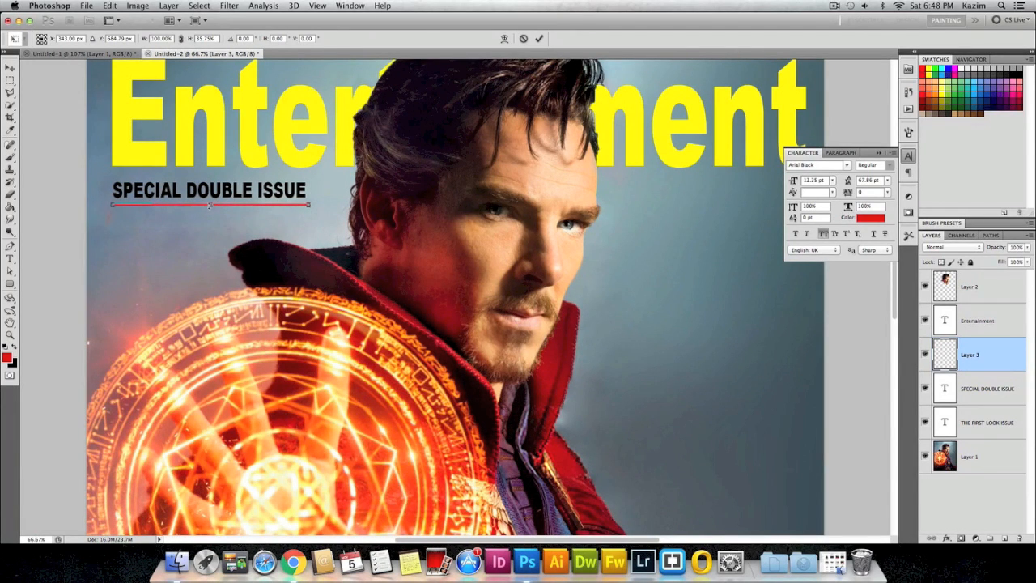
key("Return")
key("Up")
key("Up")
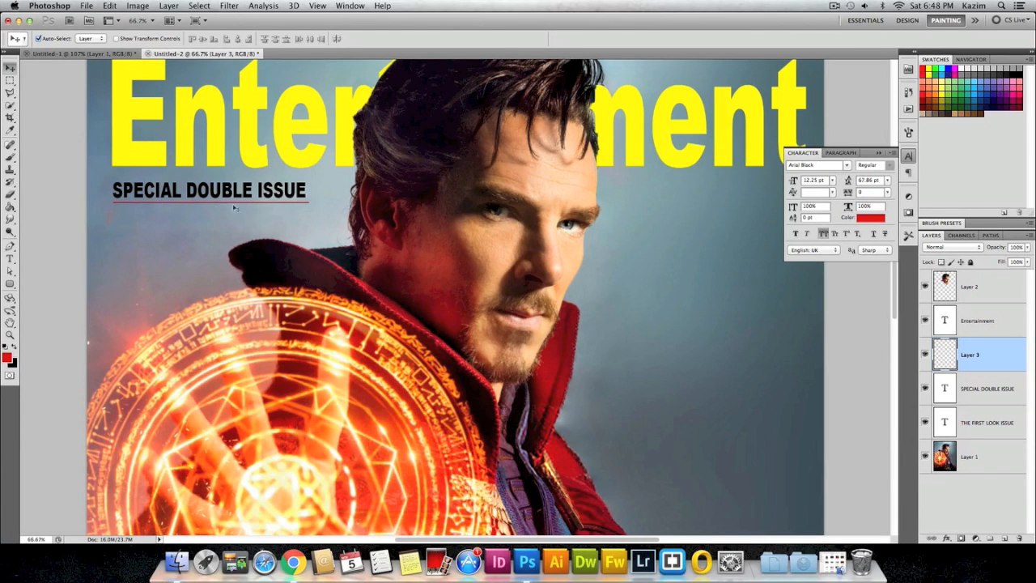
Shorten the red underline with Free Transform so its end lines up with the final letter of "SPECIAL DOUBLE ISSUE".
key("super+t")
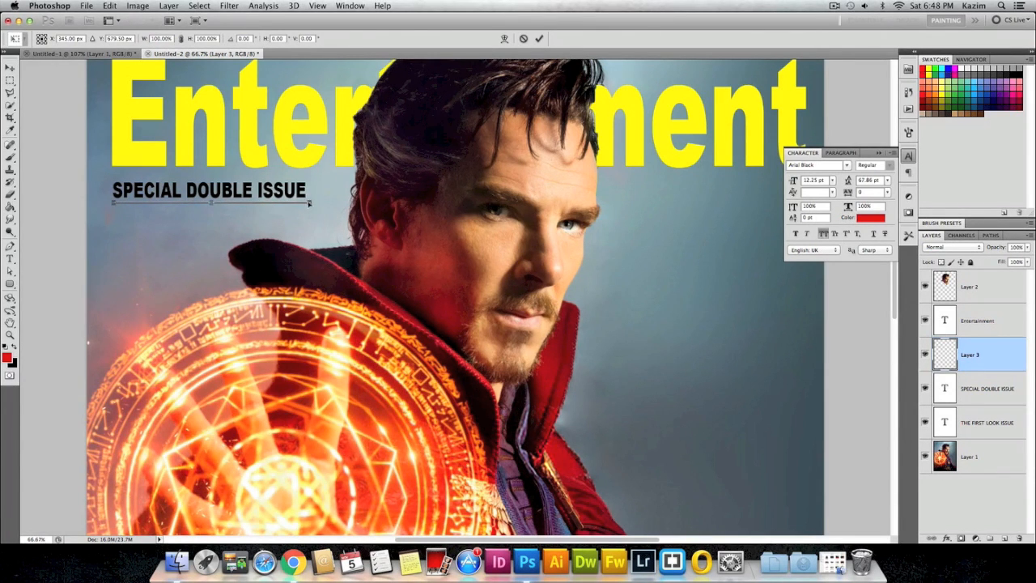
key("super+plus")
key("super+plus")
left_click_drag(162, 148, 652, 493)
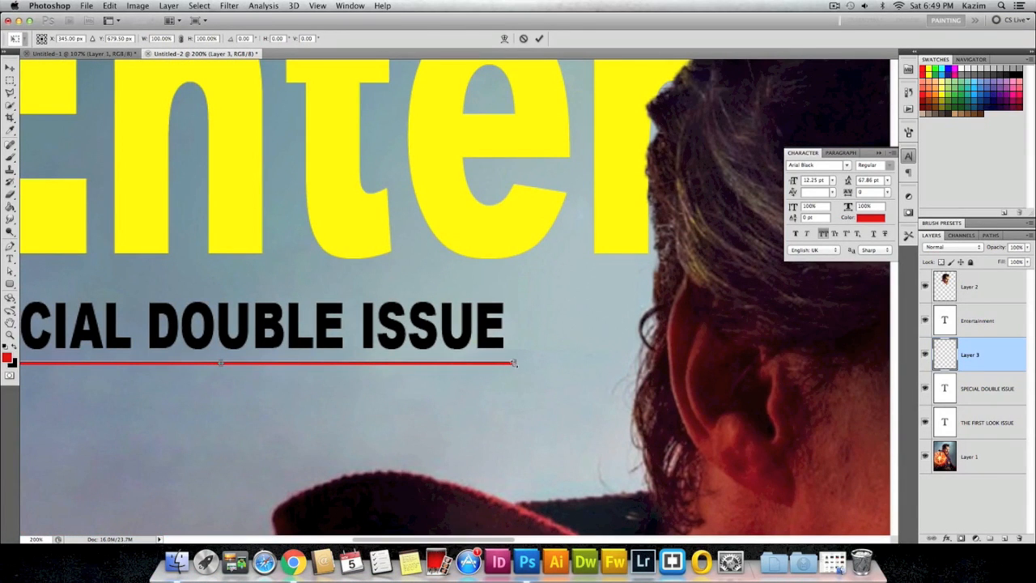
left_click_drag(514, 364, 505, 364)
key("Return")
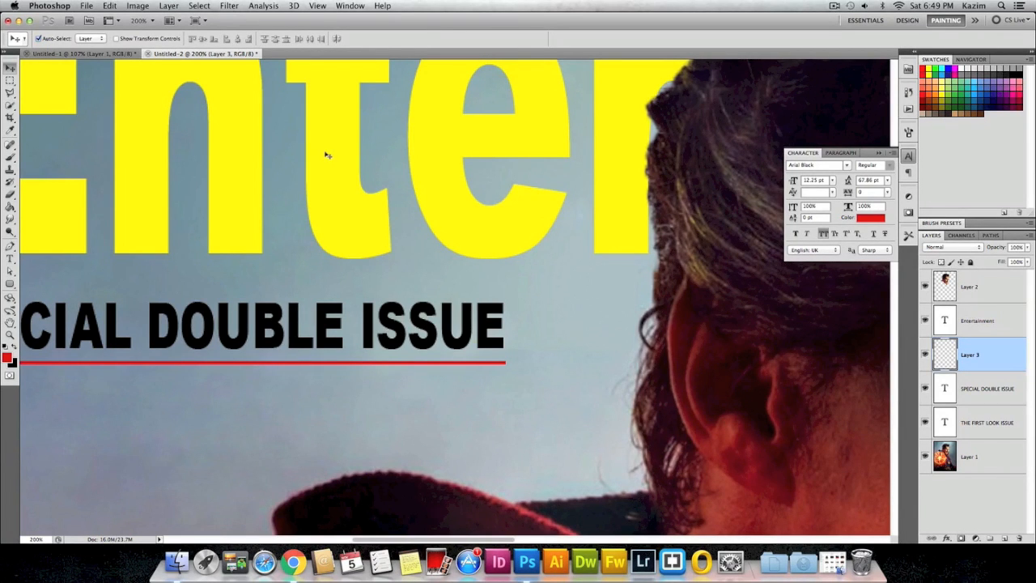
key("super+0")
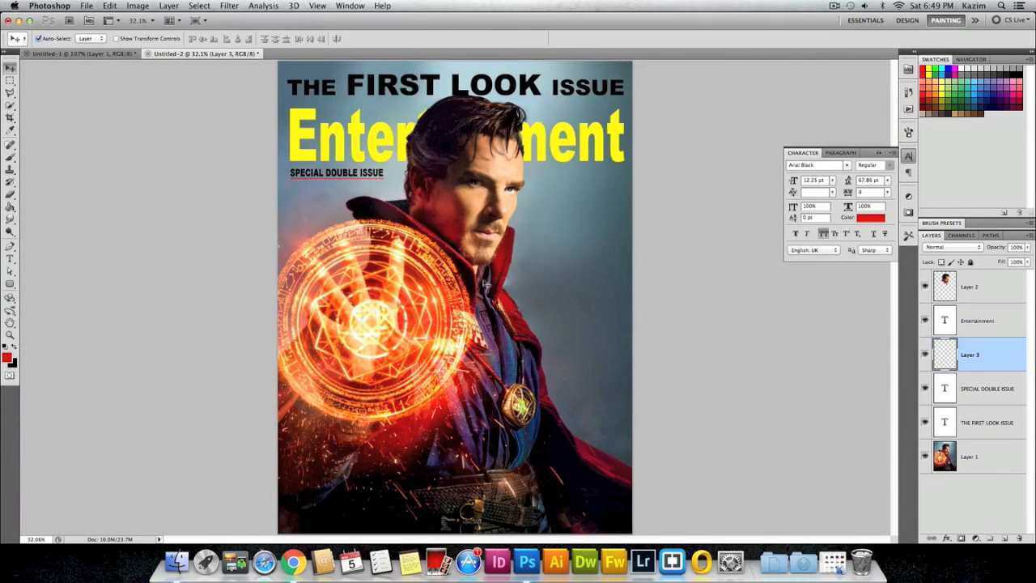
Switch to the reference cover document and set the Type tool's text colour to white.
left_click(120, 54)
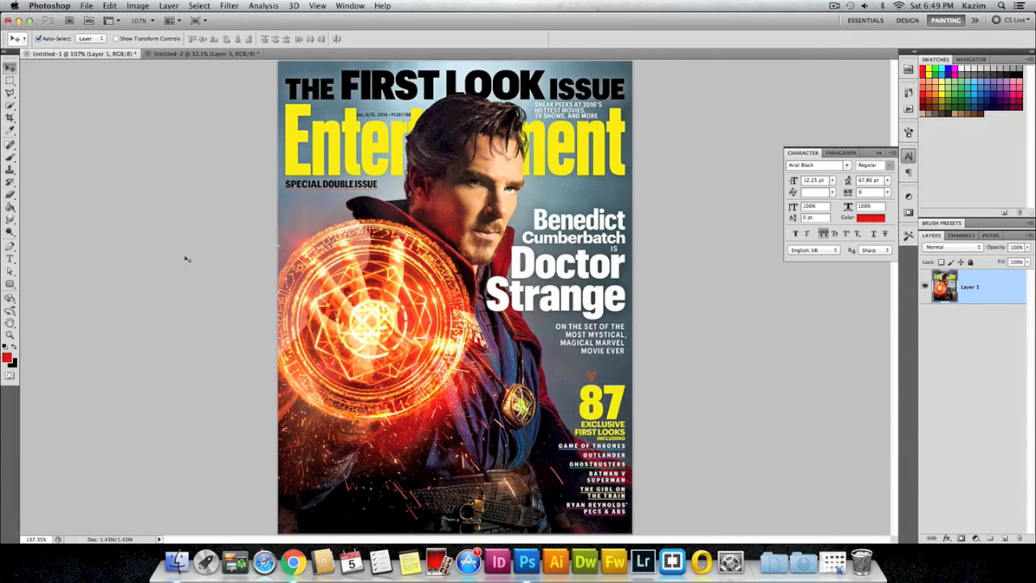
left_click(10, 259)
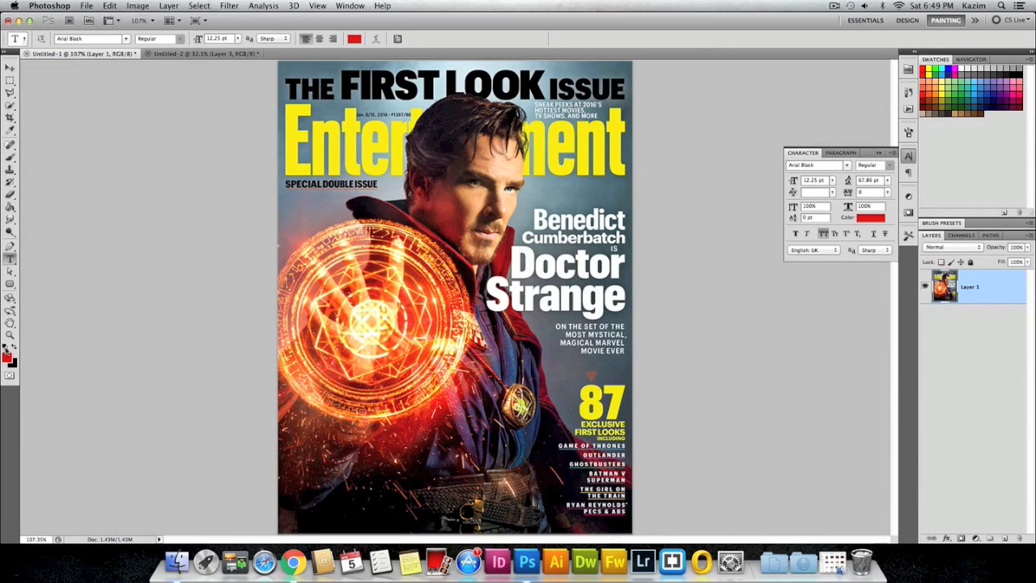
left_click(6, 347)
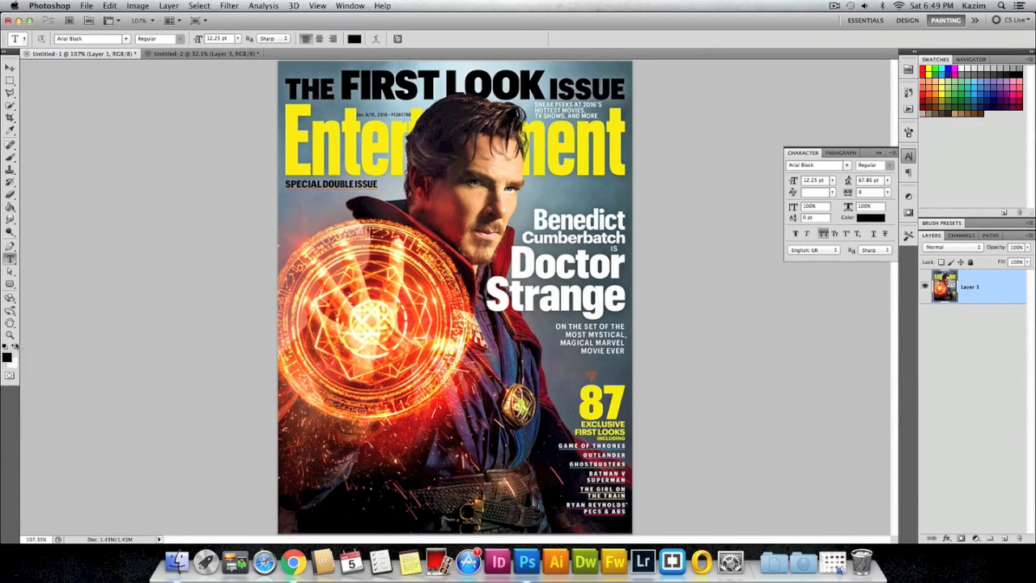
left_click(14, 348)
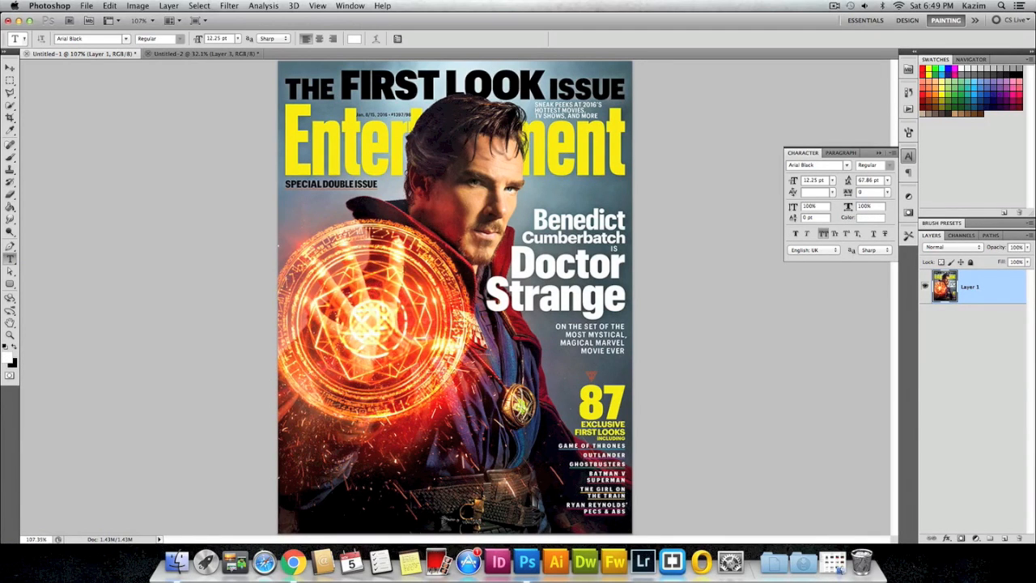
Add the text "Benedict" over the glowing circle on the reference cover and turn off its All Caps style.
left_click(404, 307)
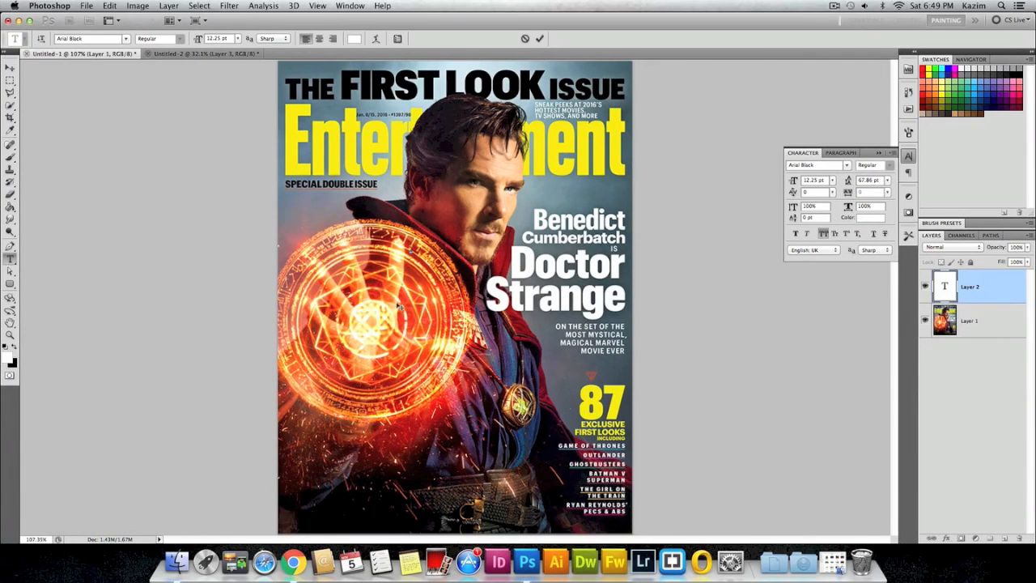
type("BENEdict")
key("ctrl+a")
left_click(823, 233)
left_click(412, 248)
Move the "Benedict" text over the printed "Benedict" and scale it to match with Free Transform, to about 42 pt.
left_click(11, 67)
left_click_drag(435, 247, 579, 241)
key("ctrl+t")
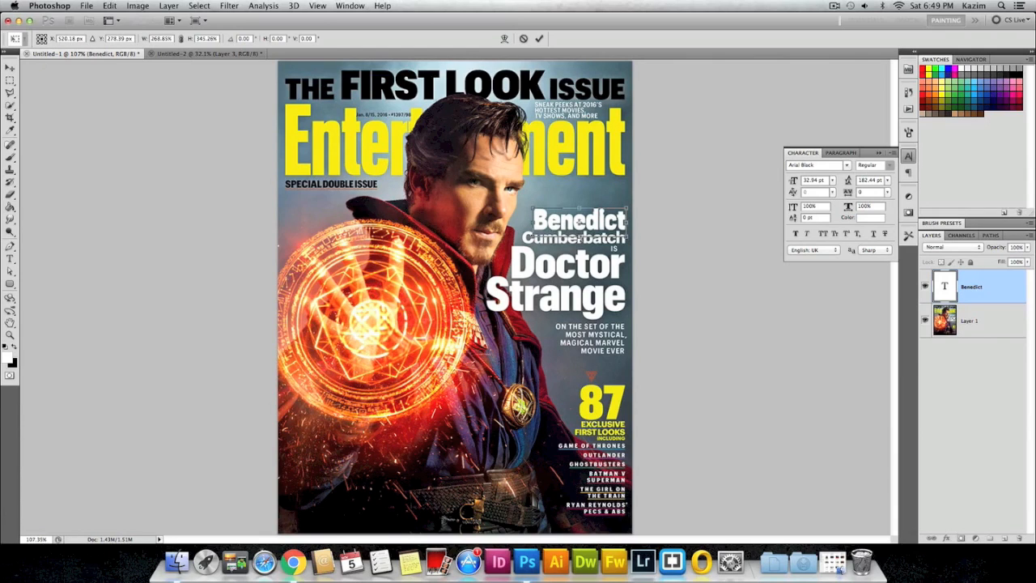
key("Return")
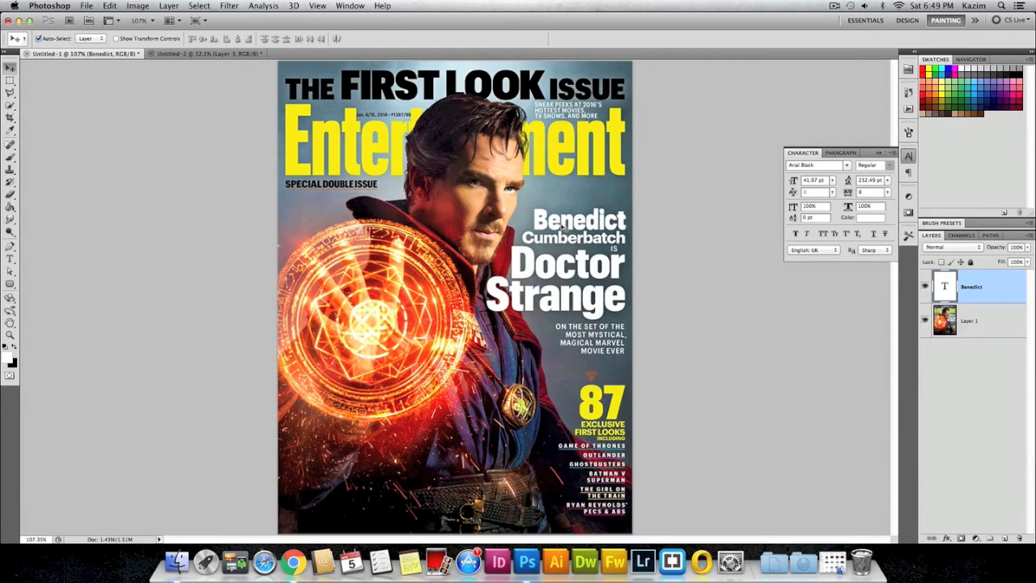
Duplicate the "Benedict" text onto the glowing circle and change the copy's wording to "Cumberbatch".
left_click_drag(534, 223, 362, 341)
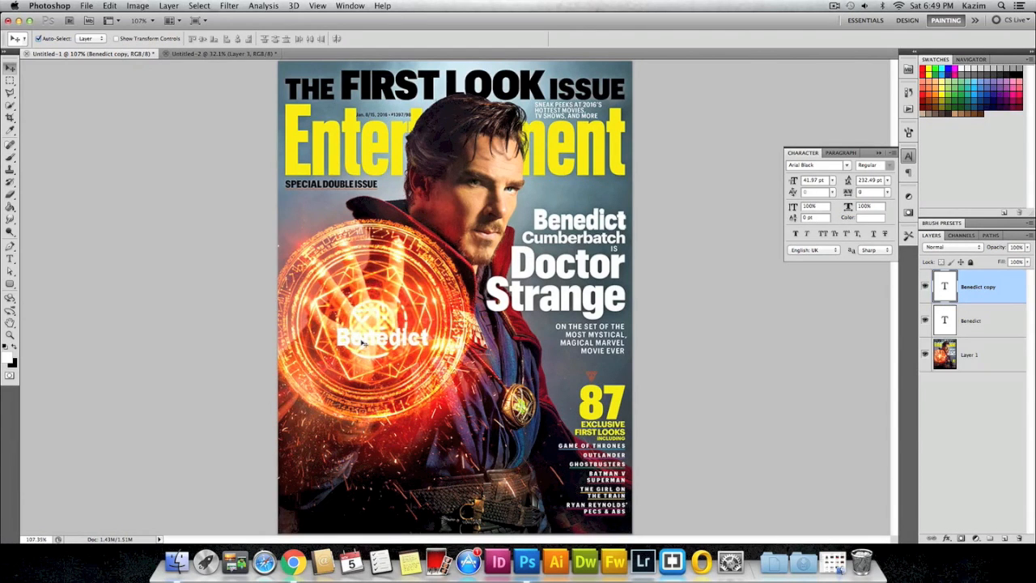
left_click(11, 259)
double_click(389, 355)
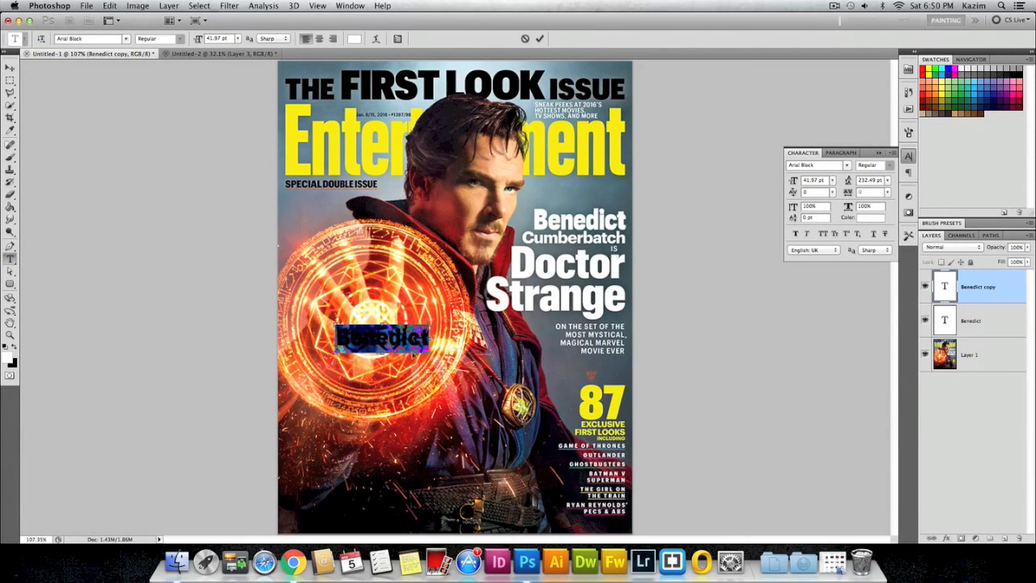
type("Cumber")
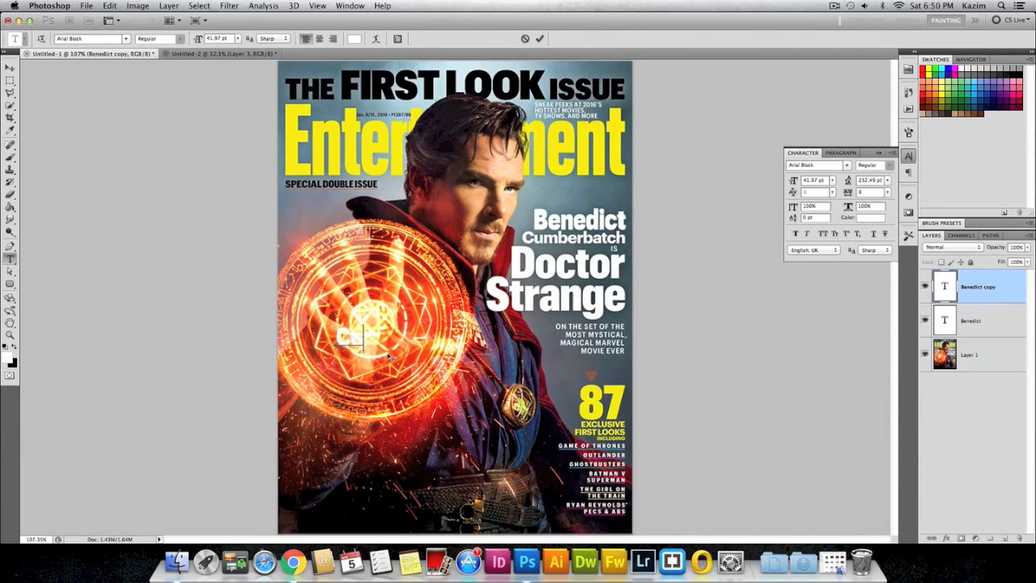
type("batch")
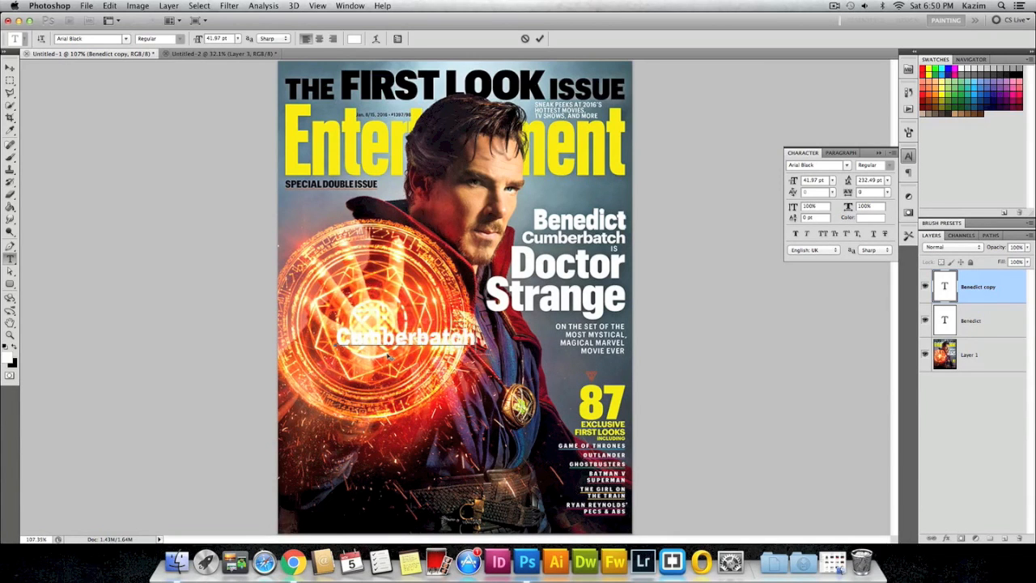
Move the "Cumberbatch" text over the printed surname and scale it to match with Free Transform, to about 27.4 pt.
left_click(10, 67)
left_click_drag(360, 328, 543, 231)
key("ctrl+t")
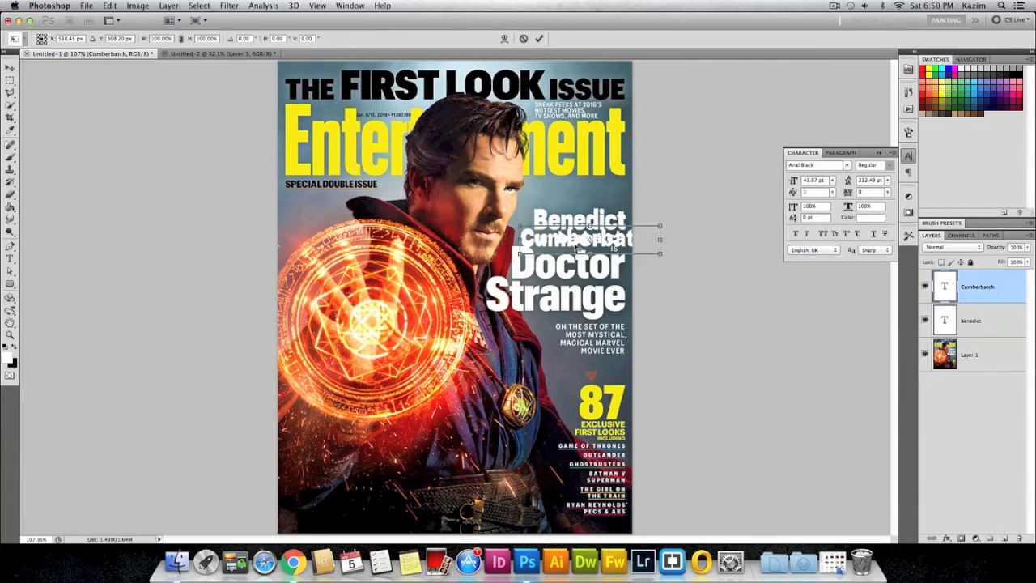
left_click_drag(660, 254, 627, 247)
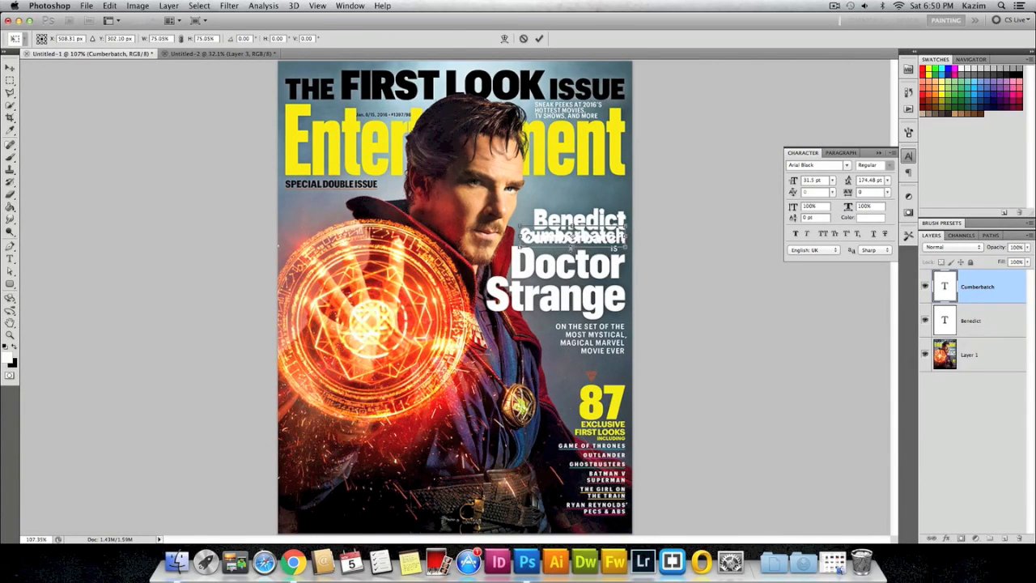
key("Return")
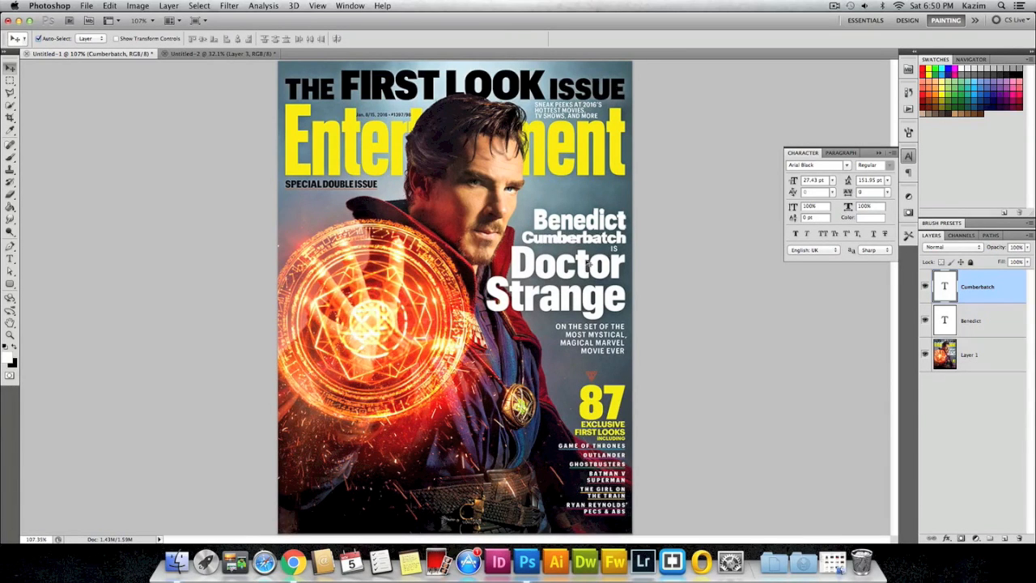
Duplicate the "Benedict" text onto the glowing circle again and replace the copy's wording with "Doctor".
right_click(538, 218)
left_click(551, 223)
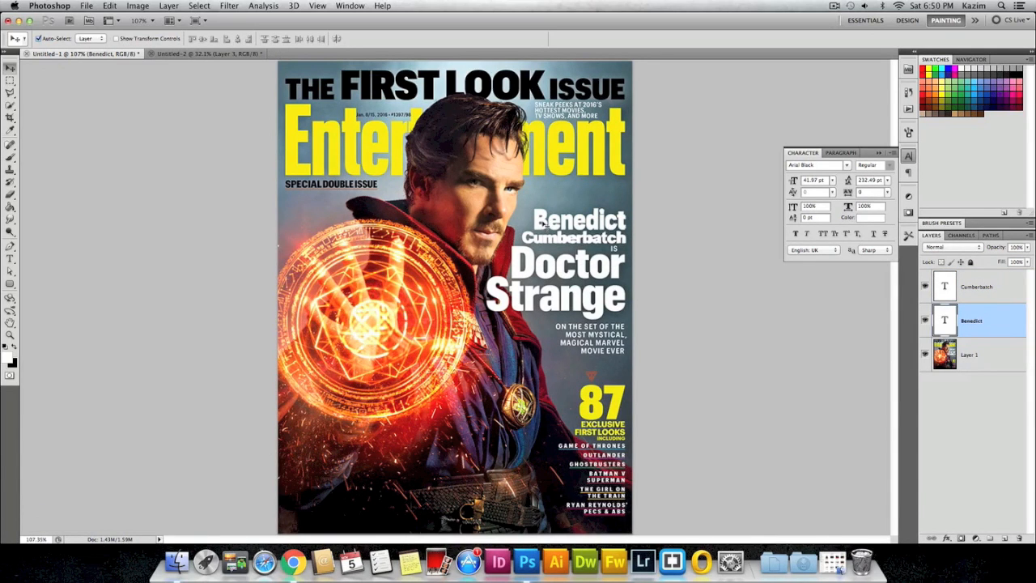
left_click_drag(543, 224, 363, 364)
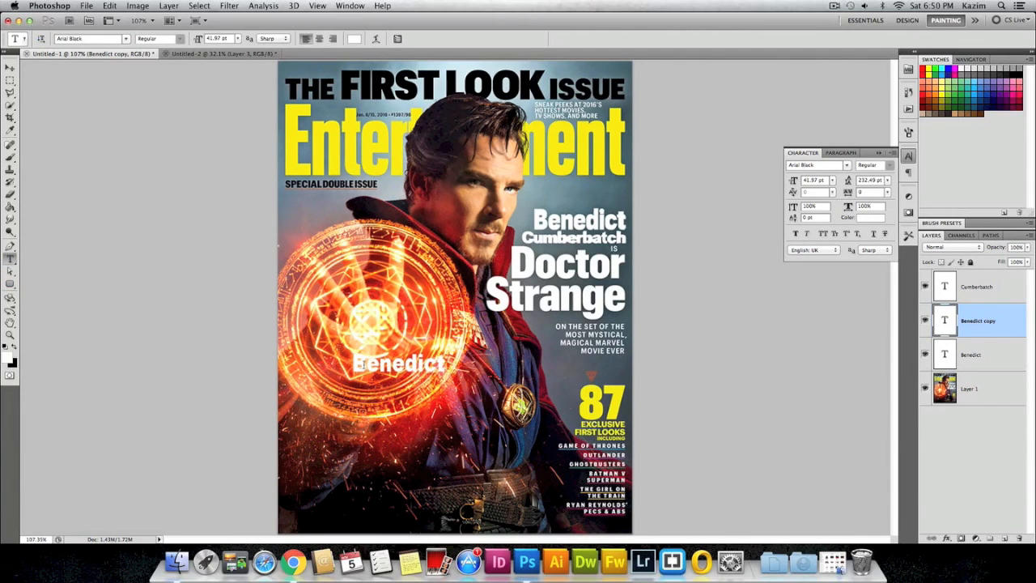
left_click_drag(351, 364, 447, 366)
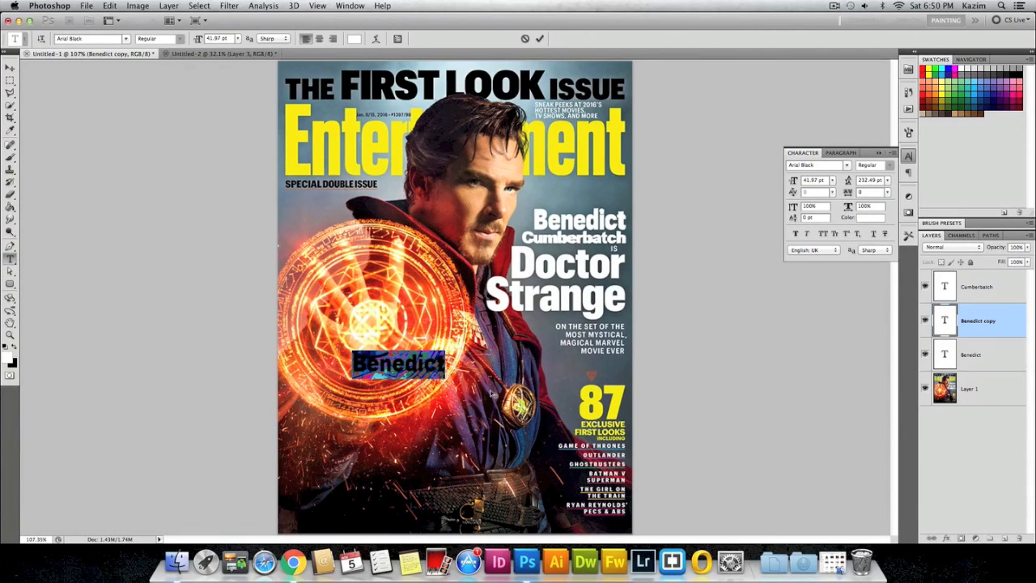
type("Doc")
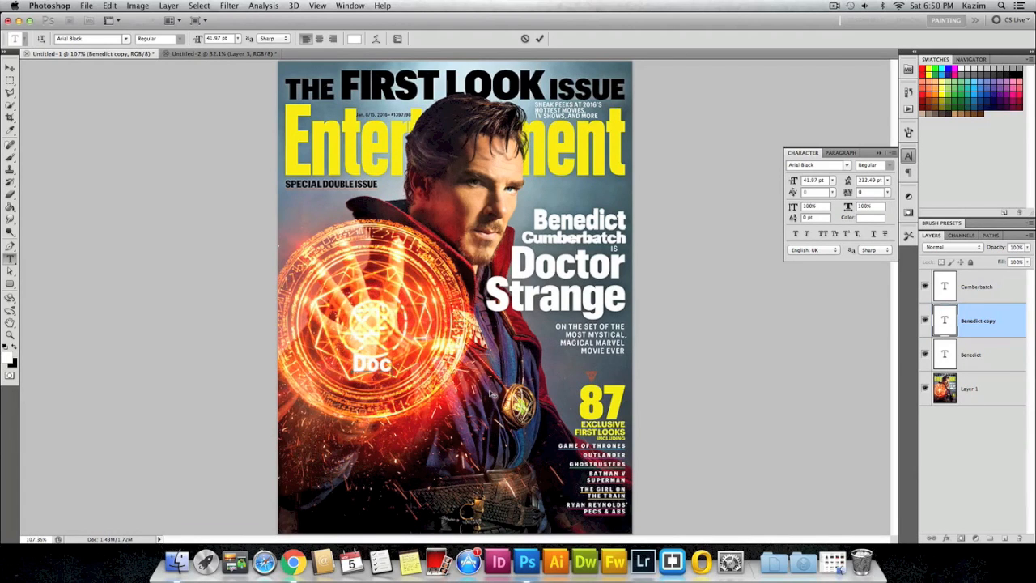
type("tor")
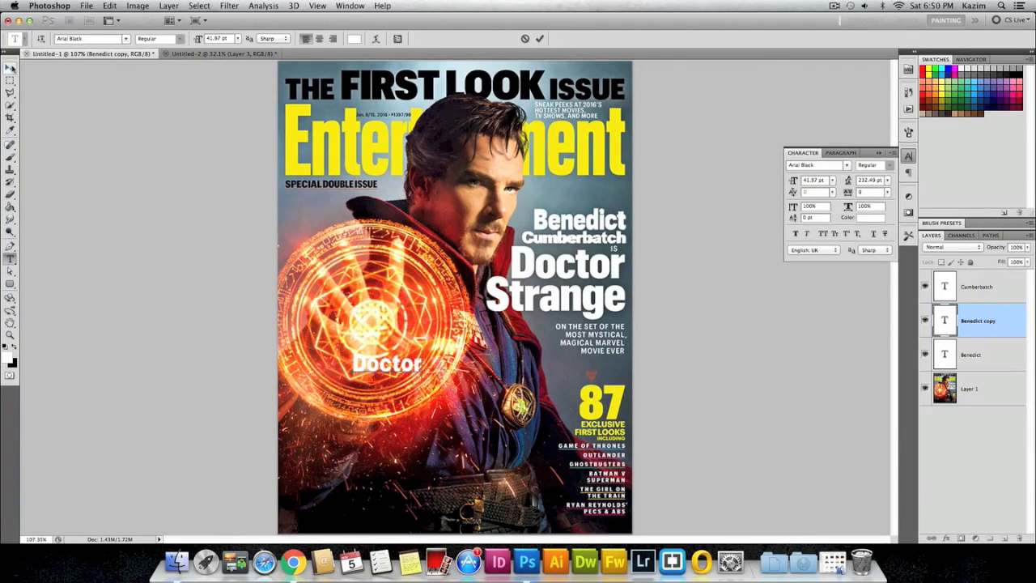
Move the "Doctor" text over the printed "Doctor" and scale it to match with Free Transform, to about 71.5 pt.
left_click(11, 68)
left_click_drag(390, 386, 478, 326)
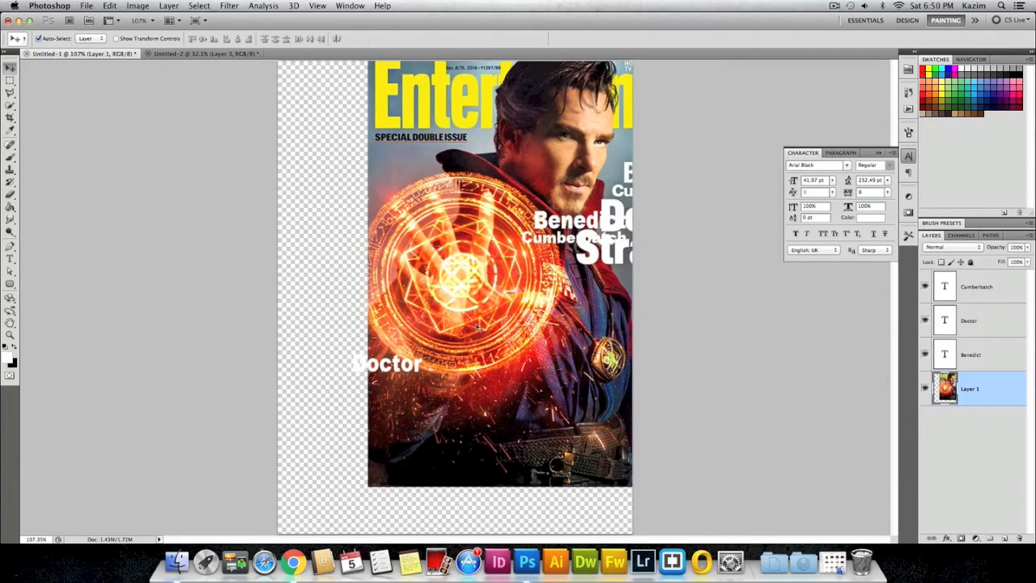
key("super+z")
left_click_drag(394, 366, 552, 265)
key("super+t")
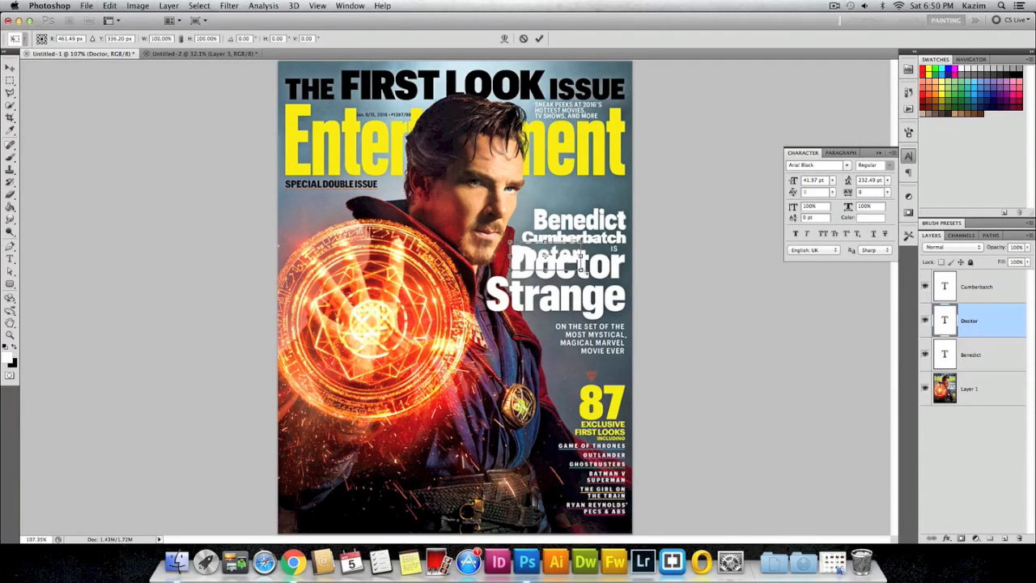
left_click_drag(581, 270, 569, 292)
key("Return")
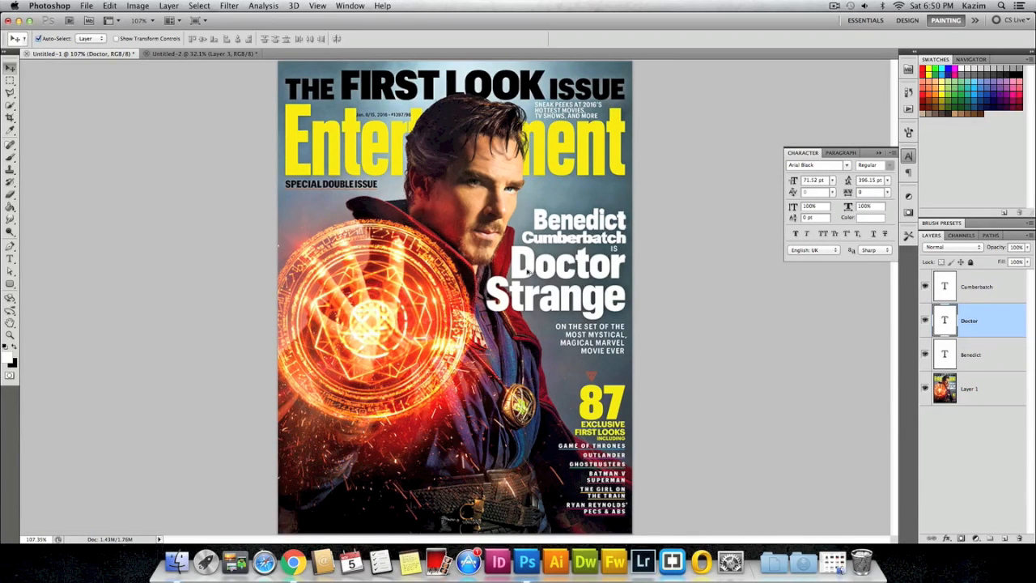
Duplicate the "Doctor" text onto the printed "Strange" and change the copy's wording to "Strange".
left_click_drag(531, 273, 673, 305)
left_click(10, 259)
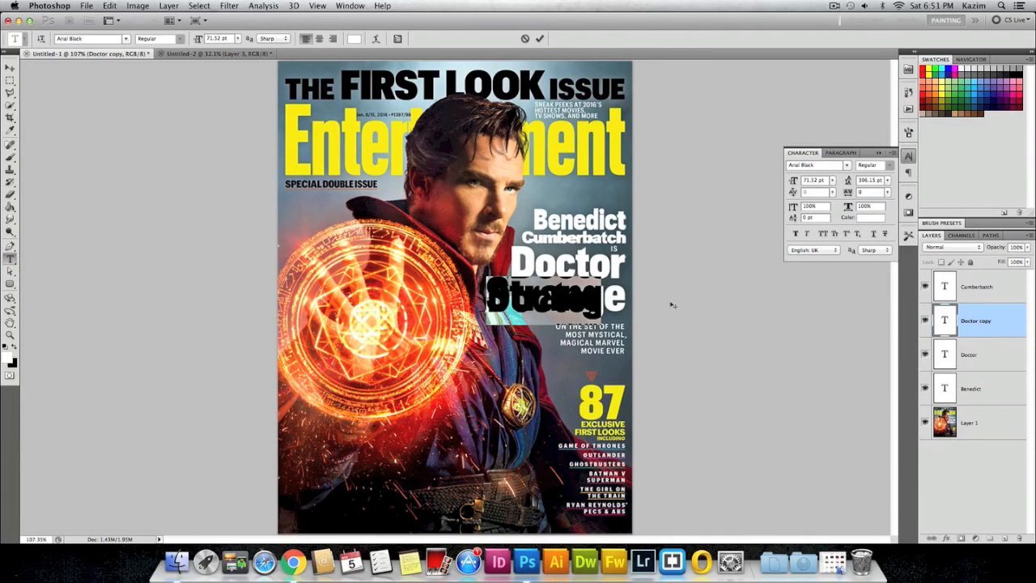
type("Strange")
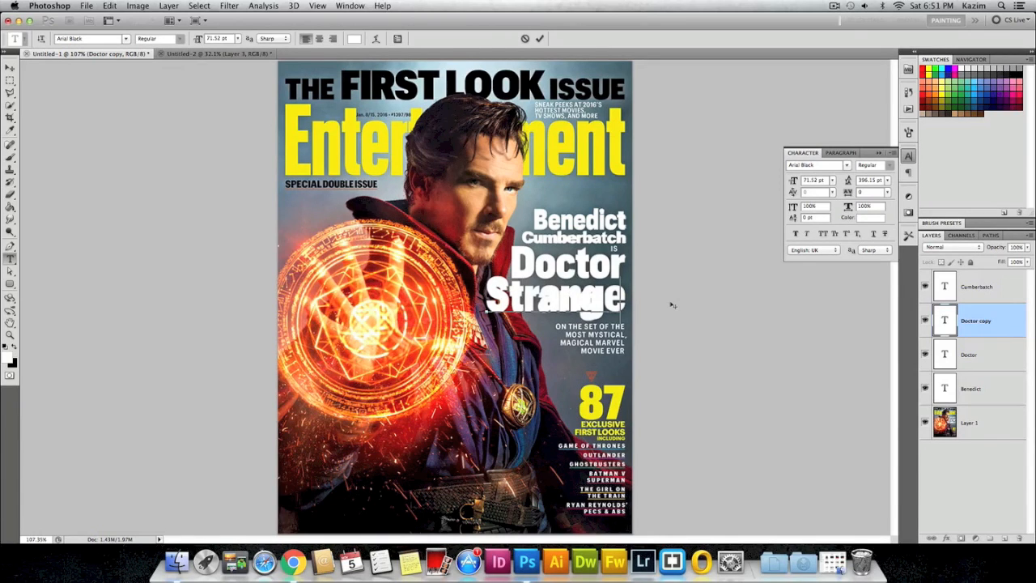
Scale the "Strange" text with Free Transform to match the printed word, to about 74.3 pt.
left_click(10, 67)
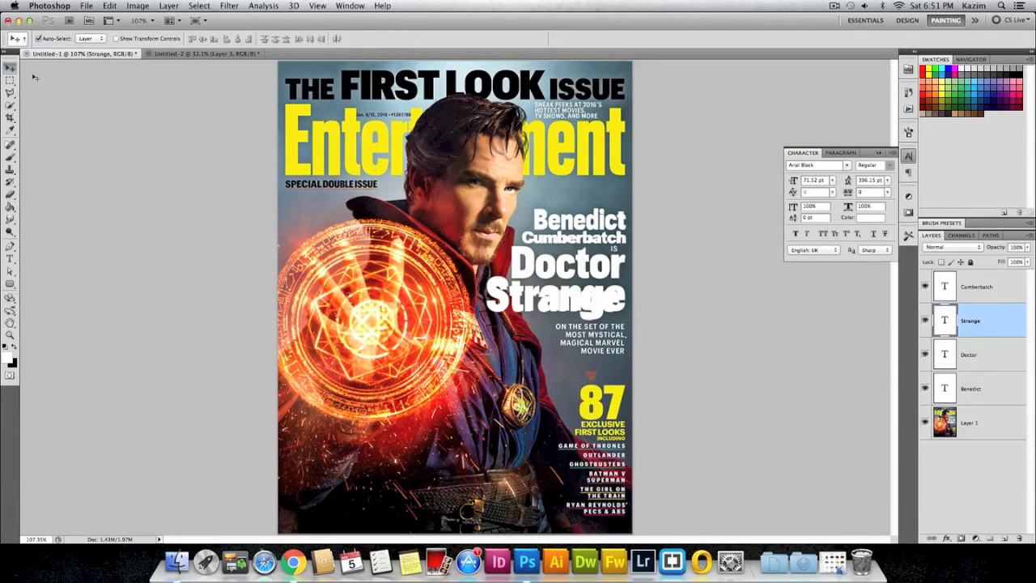
key("super+t")
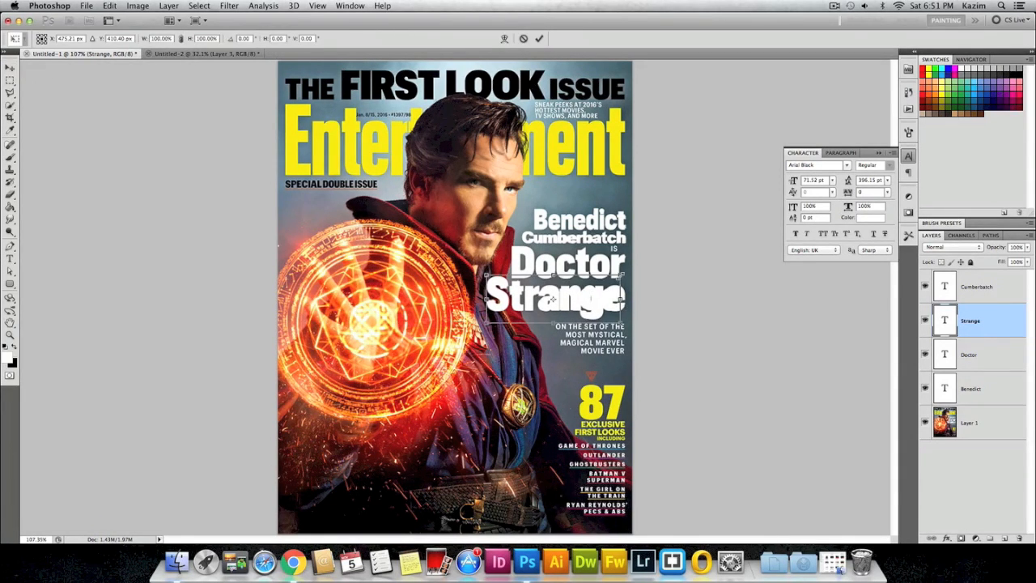
left_click_drag(622, 275, 626, 272)
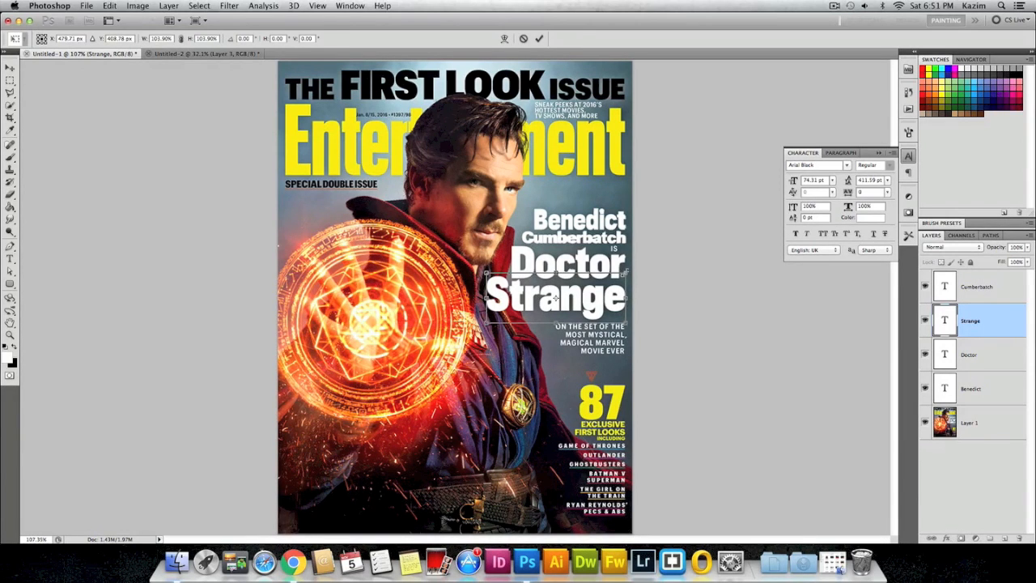
key("Return")
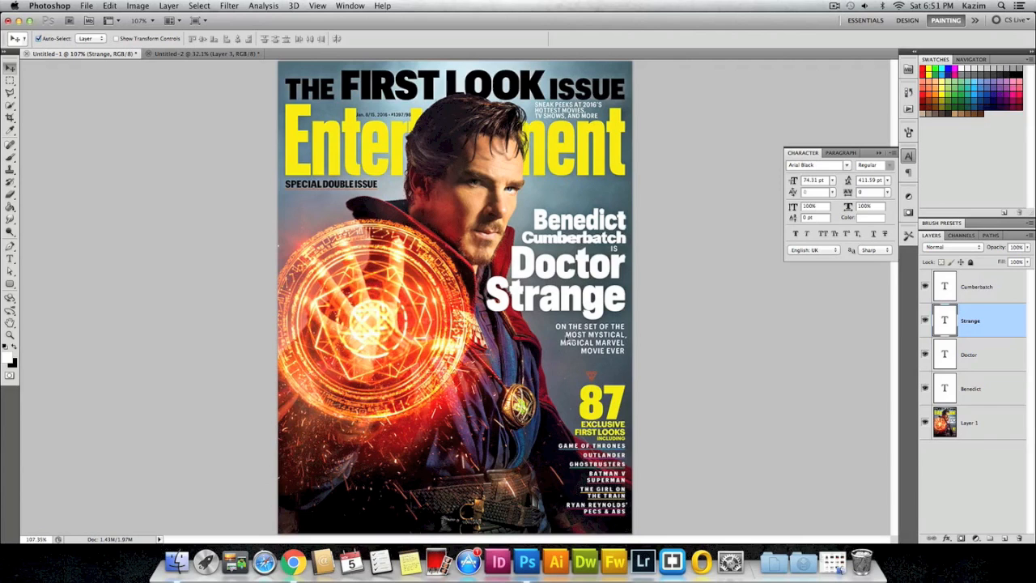
Add new text below "Strange" in four lines: "ON THE SET OF THE", "MOST MYSTICAL,", "MAGICAL MARVEL", "MOVIE EVER".
left_click(10, 259)
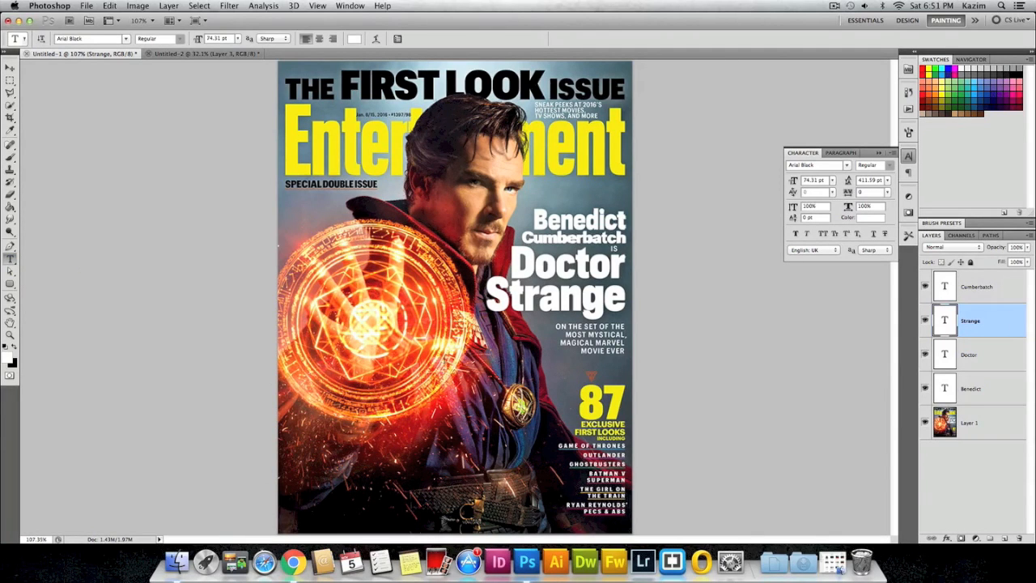
left_click(514, 367)
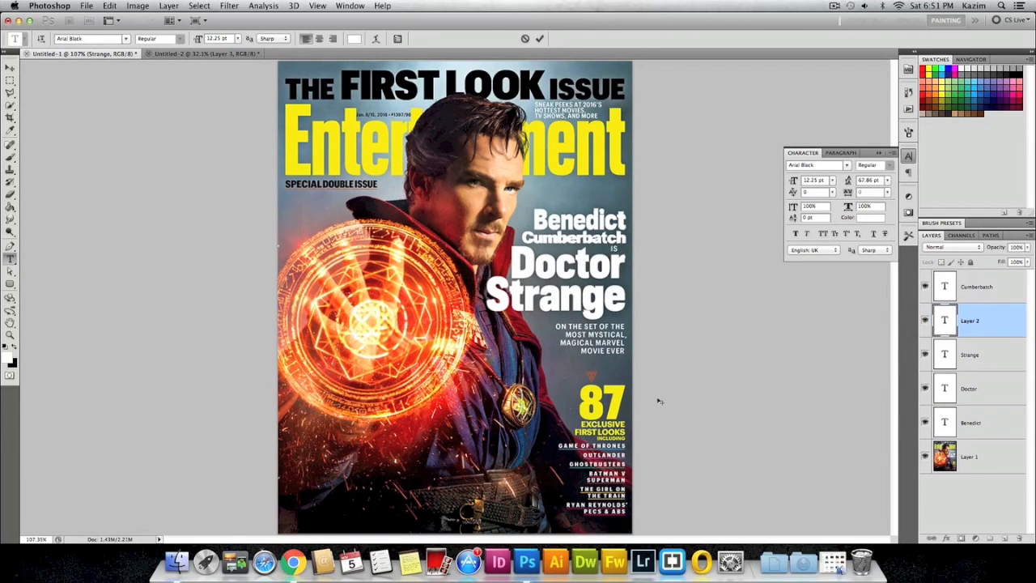
type("ON THE SET OF THE ")
type("MOST")
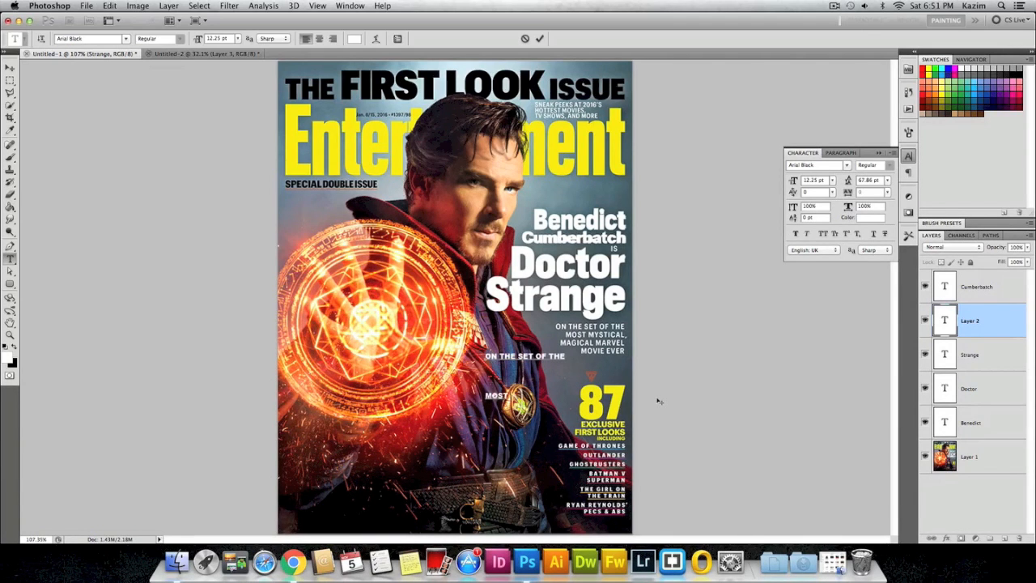
type(" MYSTICAL,")
key("Return")
type("MAGICAL MA")
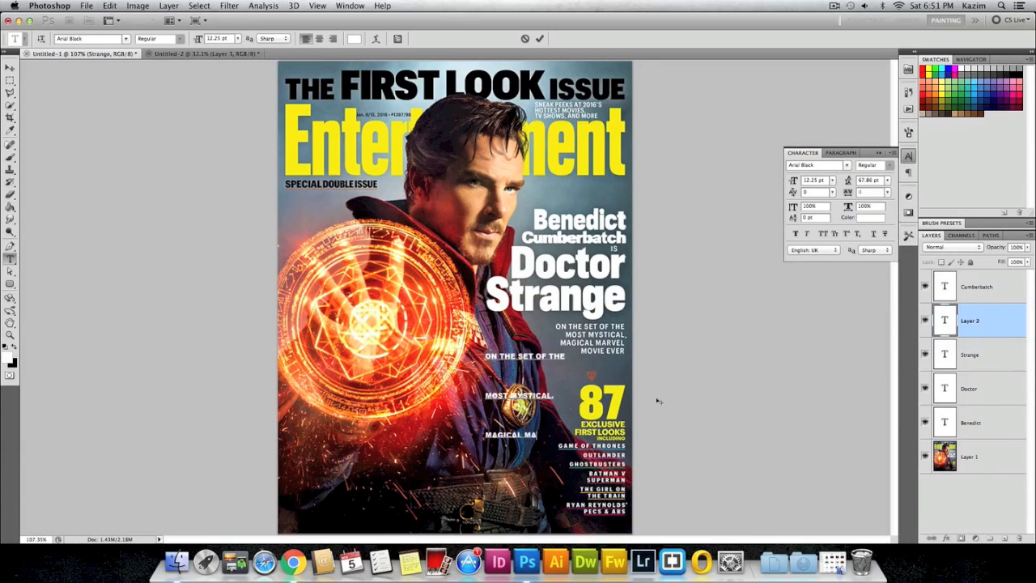
type("RVEL MOVIE EVER")
Select all four lines of the "ON THE SET OF THE" text and tighten their leading to 18 pt.
left_click_drag(485, 357, 550, 479)
left_click(521, 386)
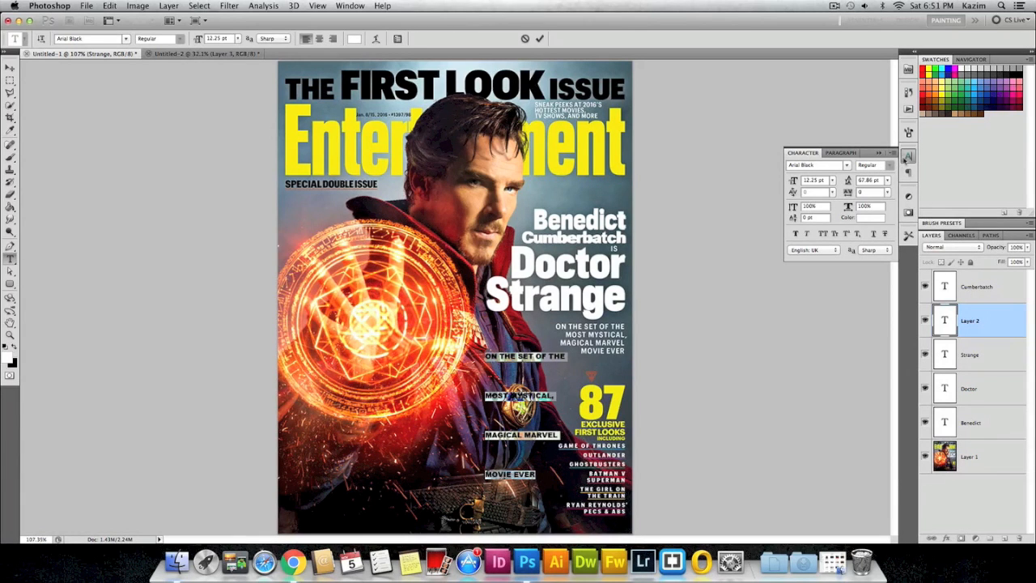
left_click(909, 157)
left_click(909, 157)
left_click(349, 6)
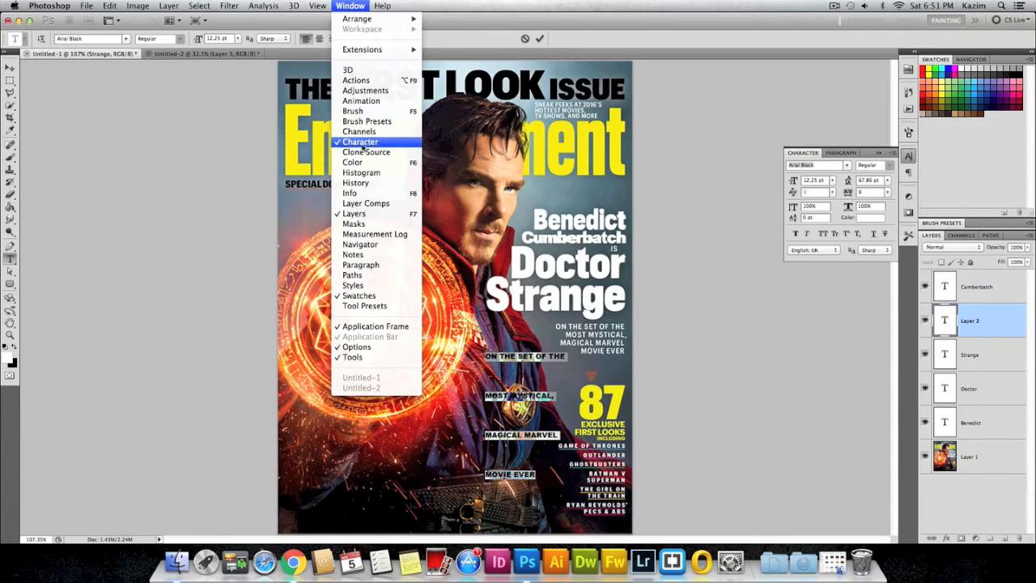
left_click(877, 186)
left_click(887, 179)
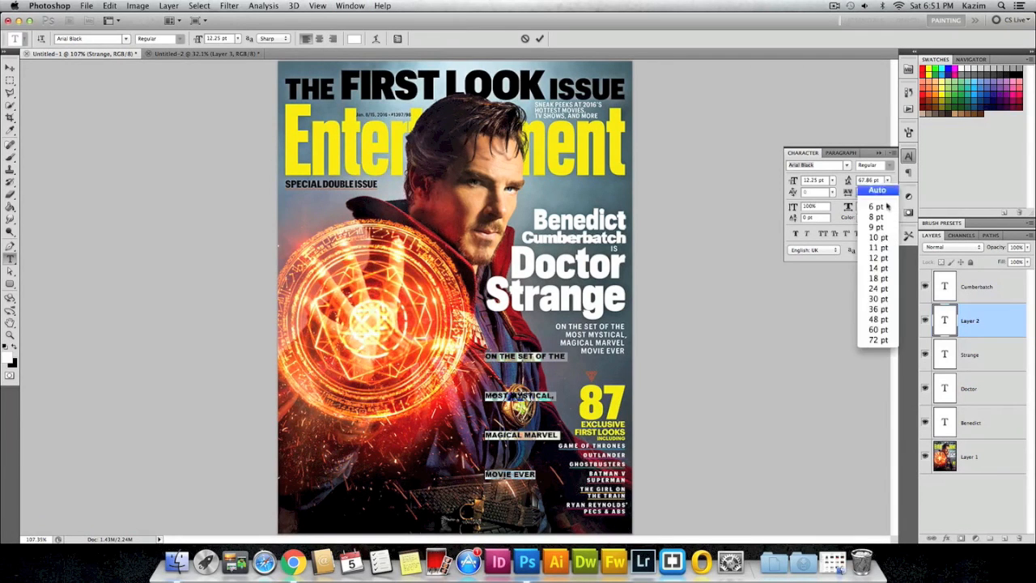
left_click(878, 289)
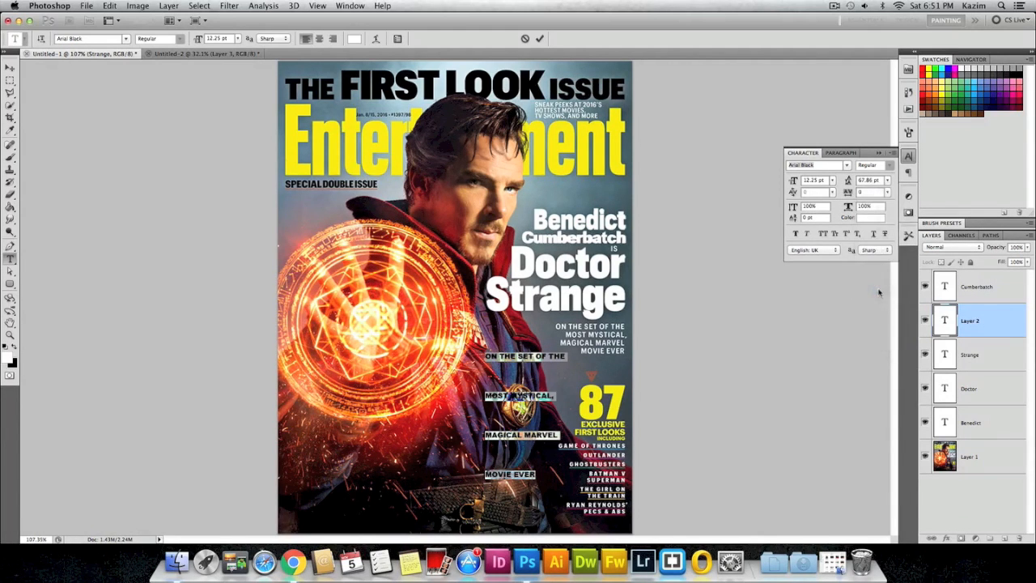
left_click(866, 180)
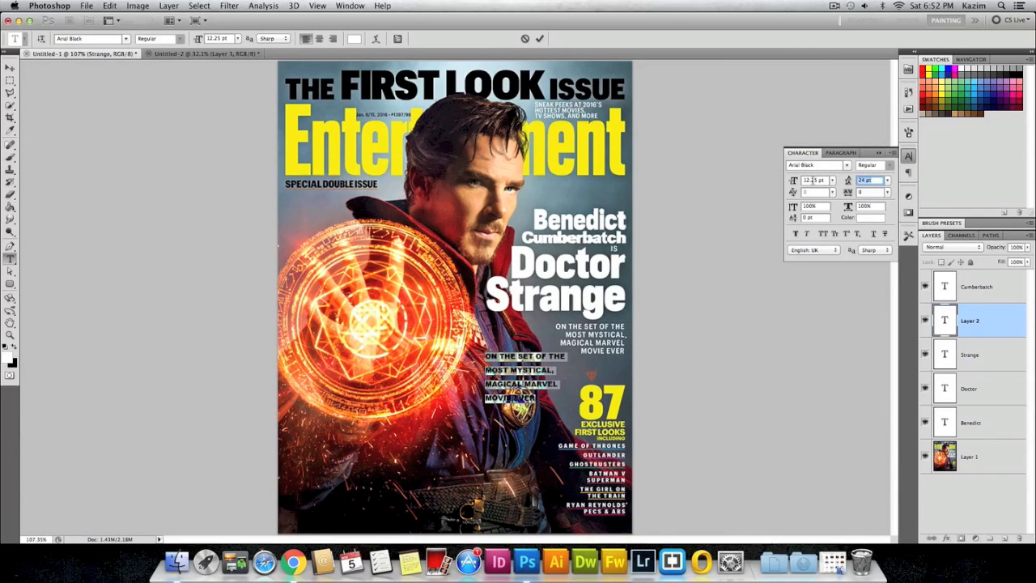
type("16")
key("Return")
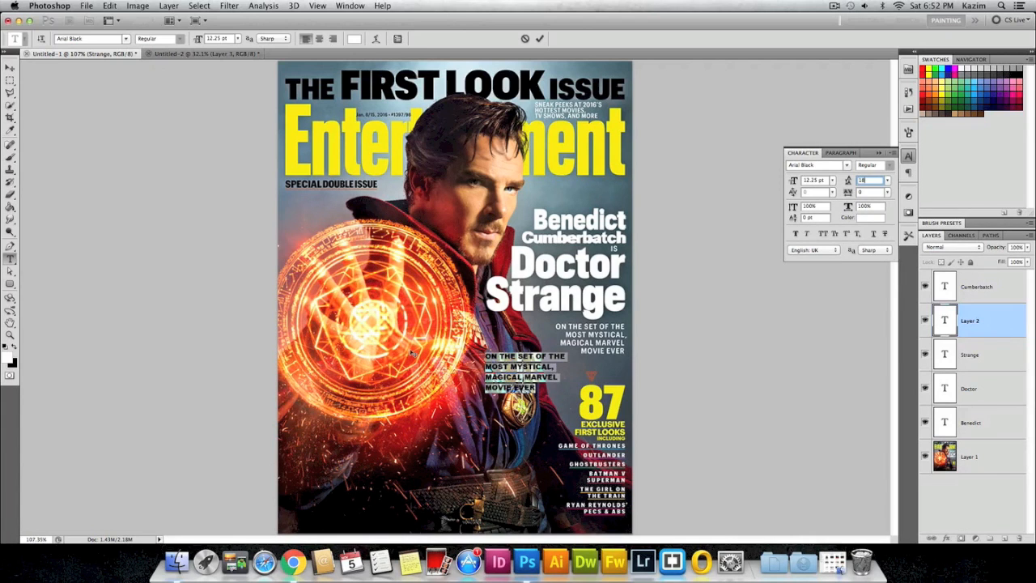
Try the four-line text in Arial and in Arial Narrow.
left_click(126, 39)
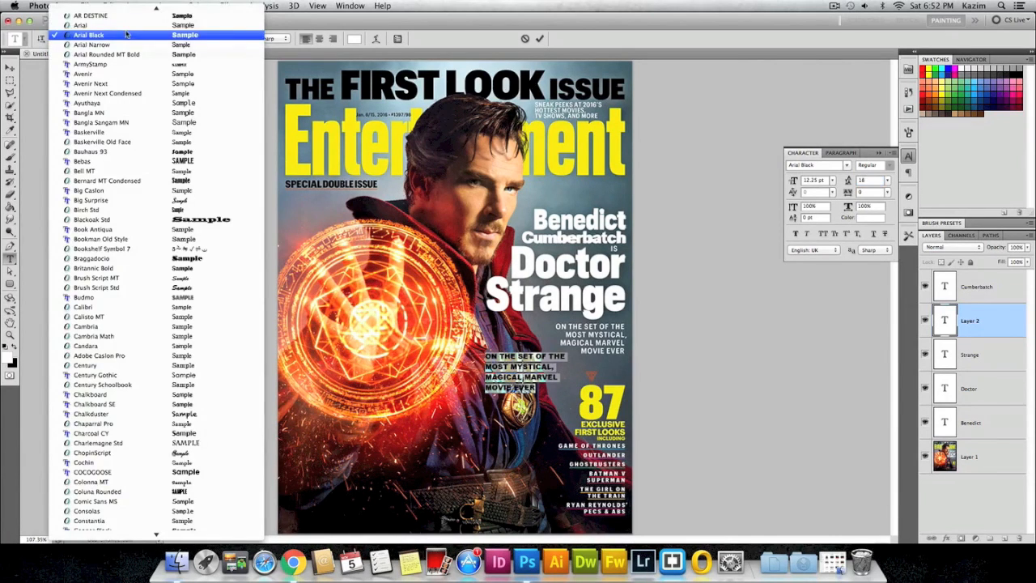
left_click(126, 27)
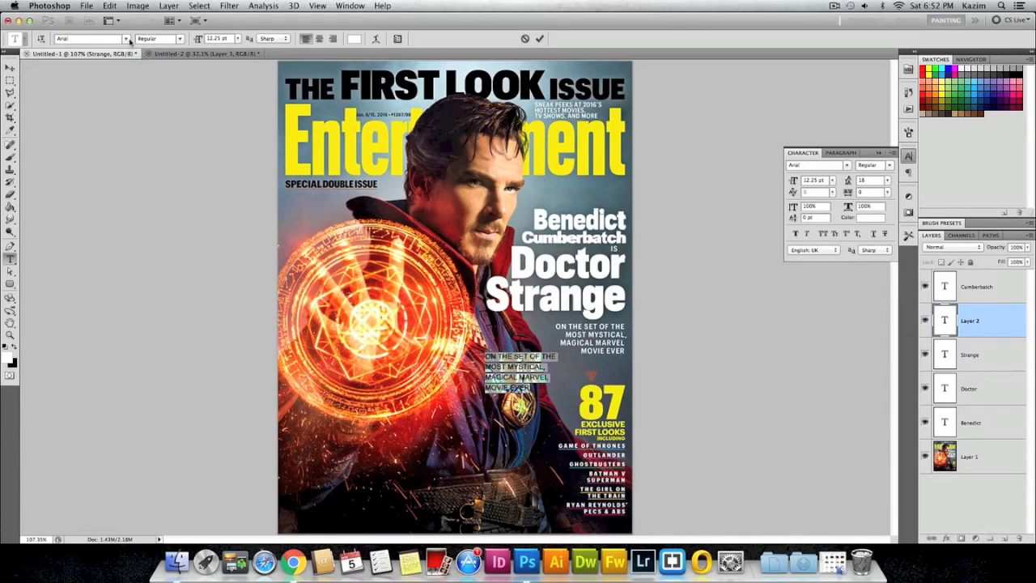
left_click(129, 40)
left_click(130, 49)
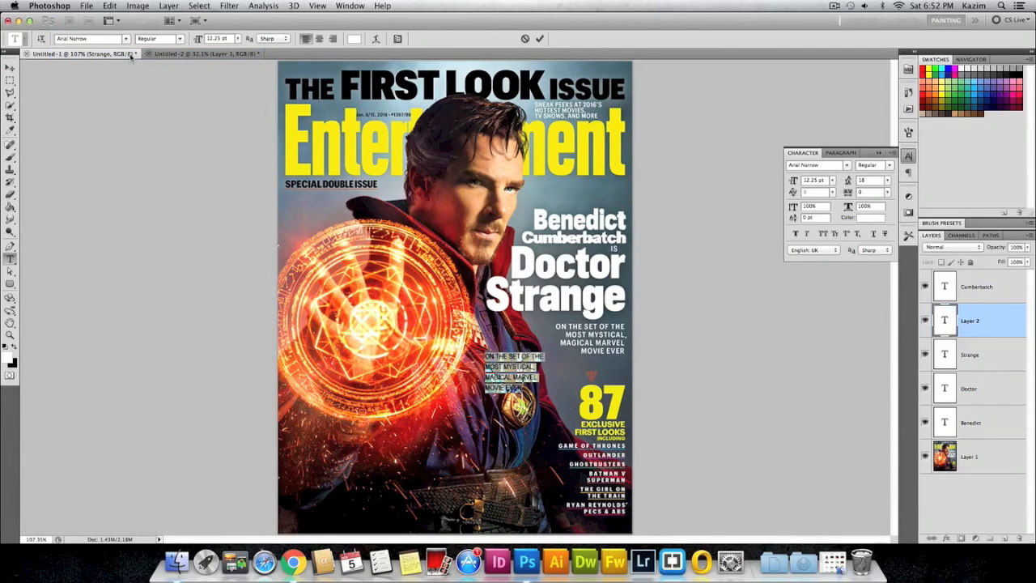
Move the four-line text over the printed paragraph beneath "Strange", lining up the starts of their first lines.
left_click(10, 68)
left_click_drag(518, 365, 590, 335)
key("Up")
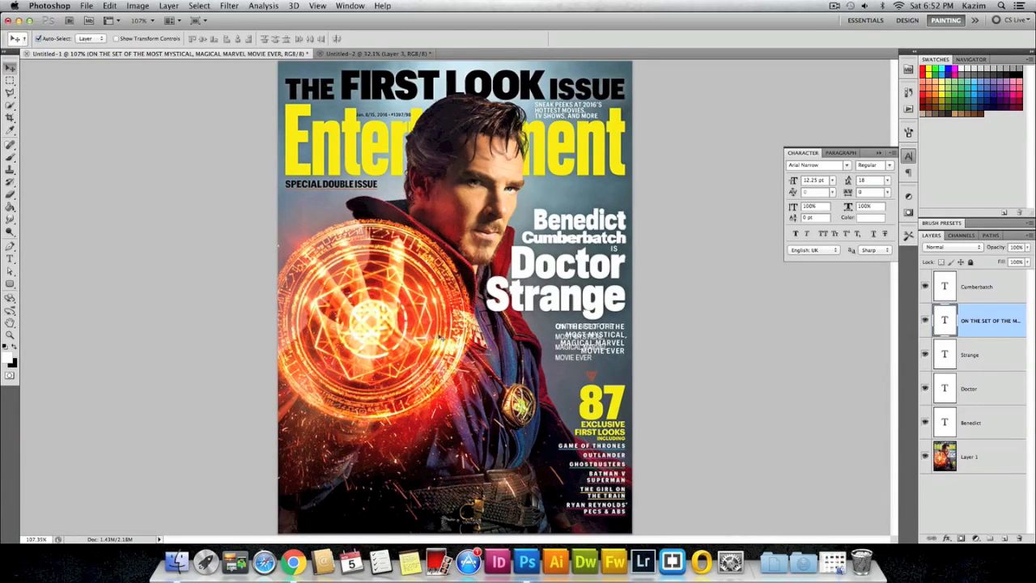
key("super+t")
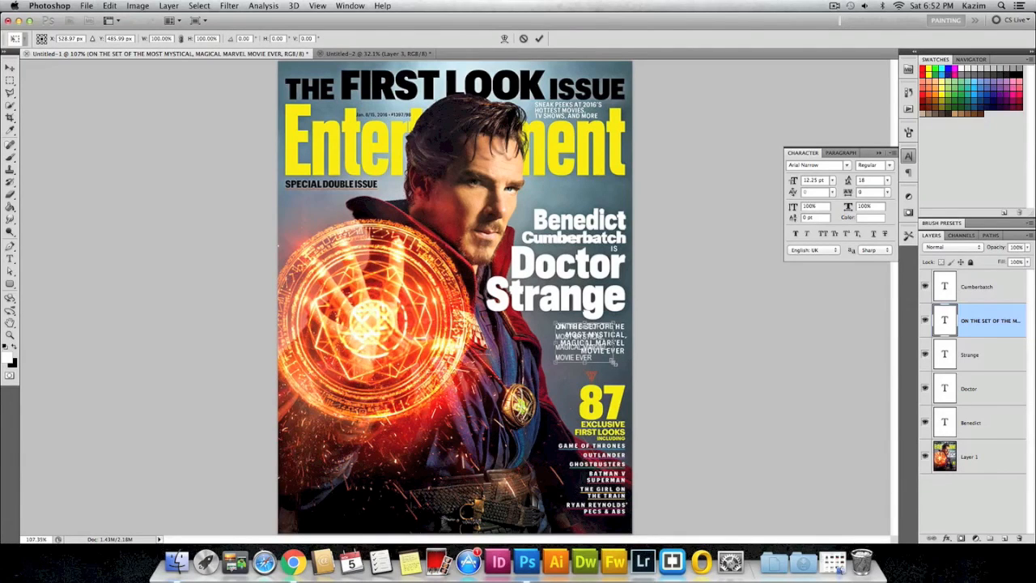
key("Return")
Change the font of the whole four-line text to Arial.
left_click(11, 259)
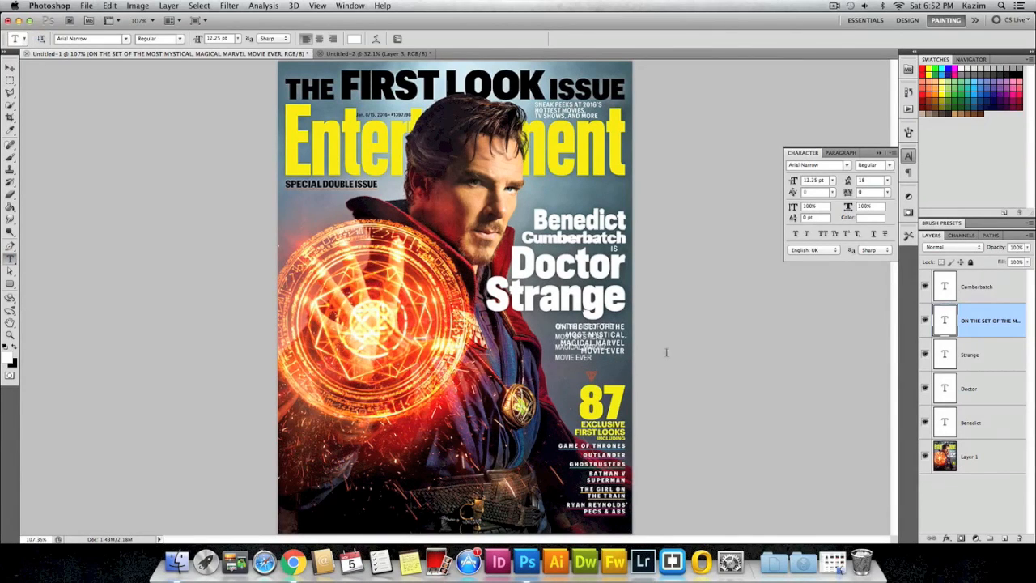
left_click_drag(594, 357, 556, 324)
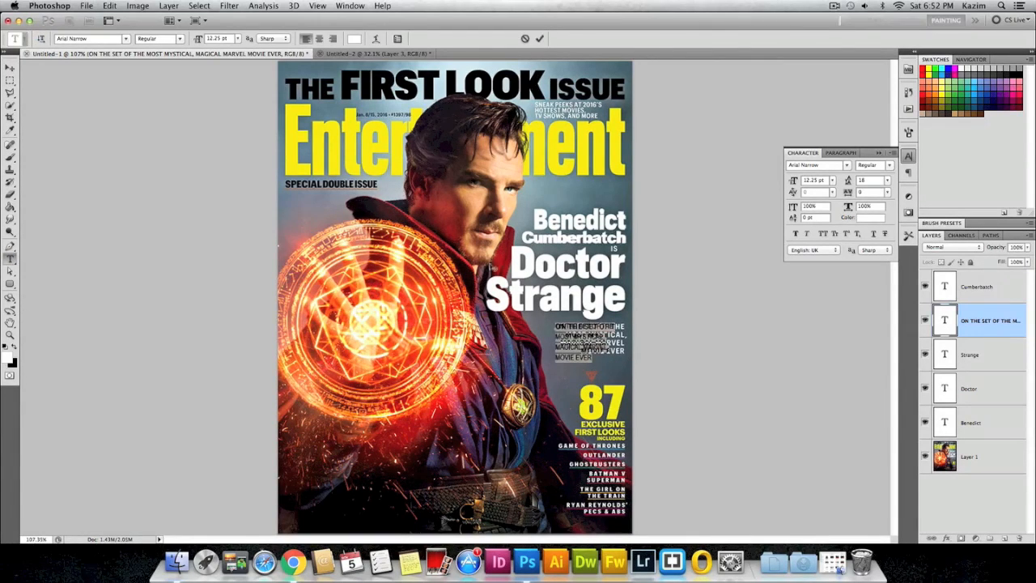
left_click(125, 39)
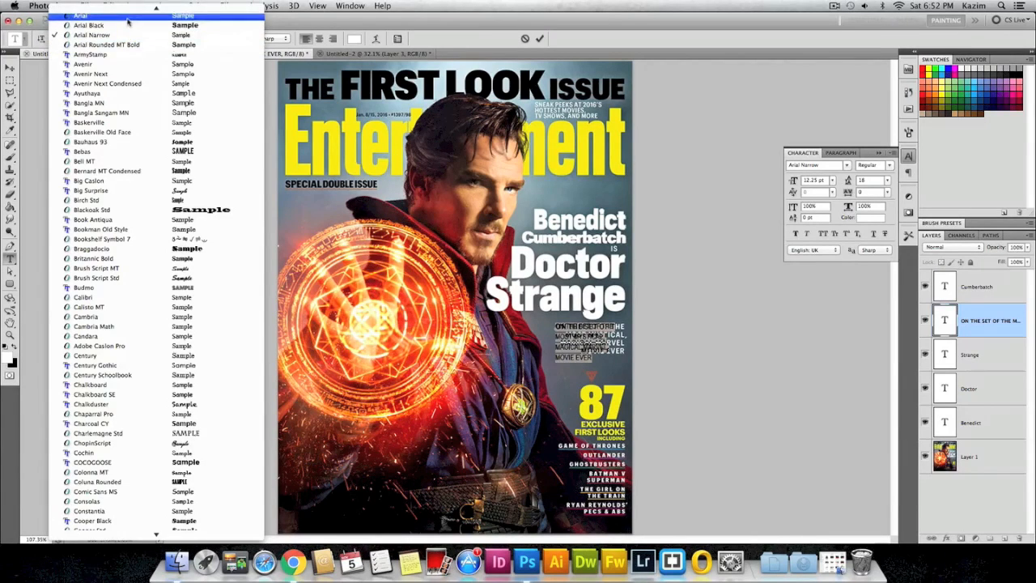
left_click(126, 15)
left_click(11, 68)
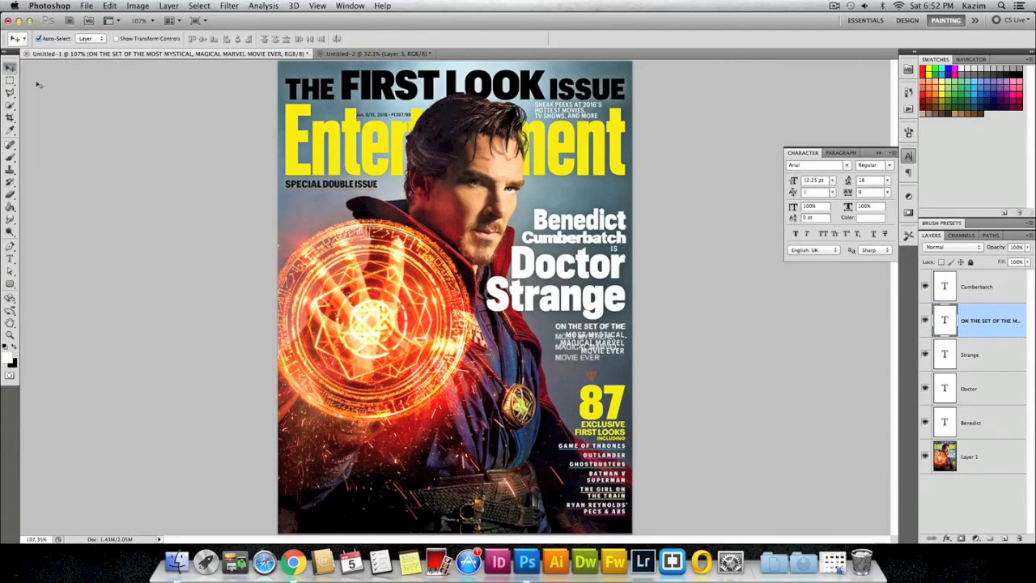
Set the leading of the four-line text layer to 16 pt.
key("super+plus")
key("super+plus")
left_click_drag(813, 383, 557, 360)
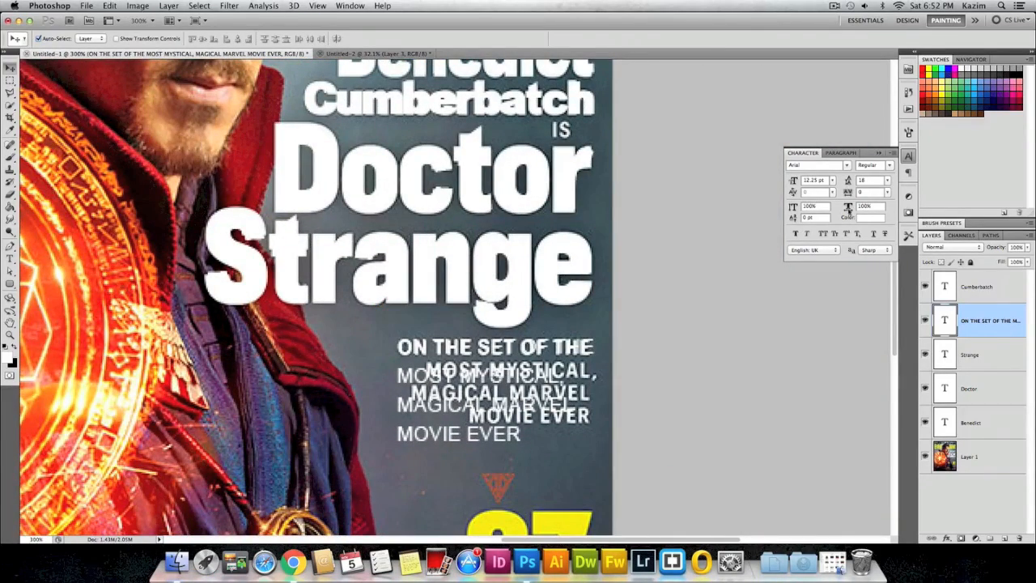
left_click_drag(871, 180, 816, 178)
type("16")
key("Return")
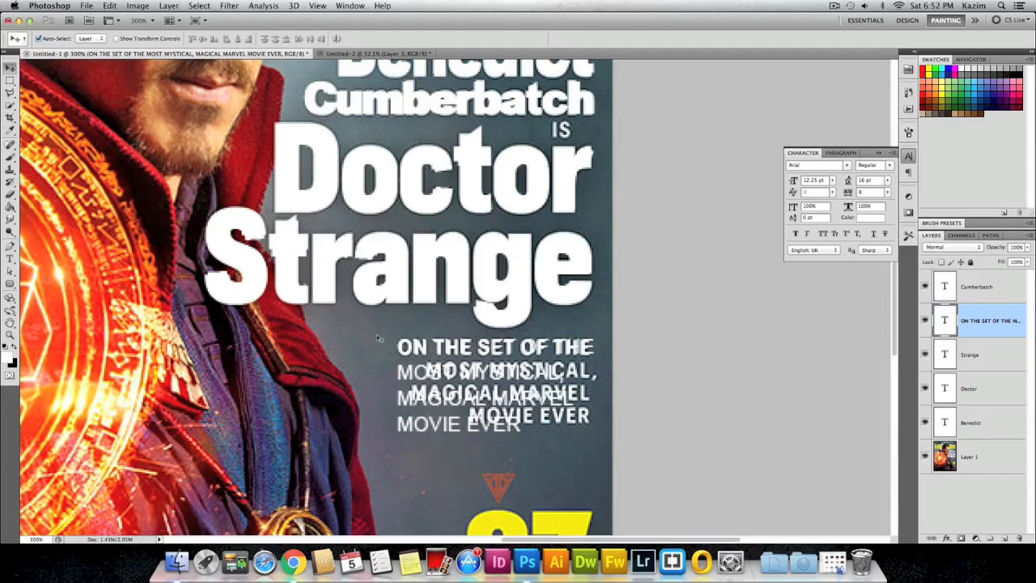
Select all four lines of the paragraph text and align them to the right.
left_click(10, 258)
left_click_drag(521, 424, 395, 345)
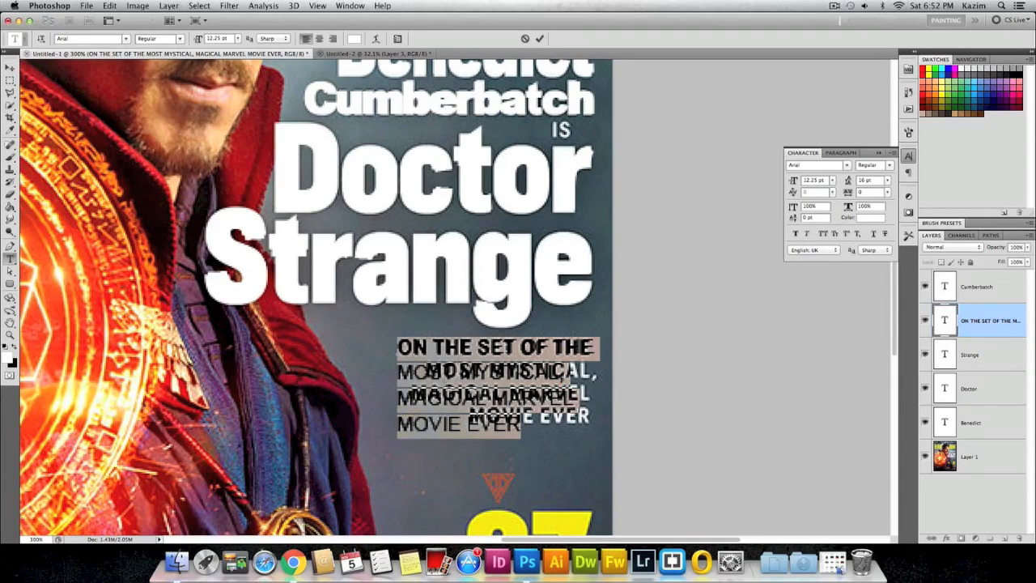
left_click(333, 39)
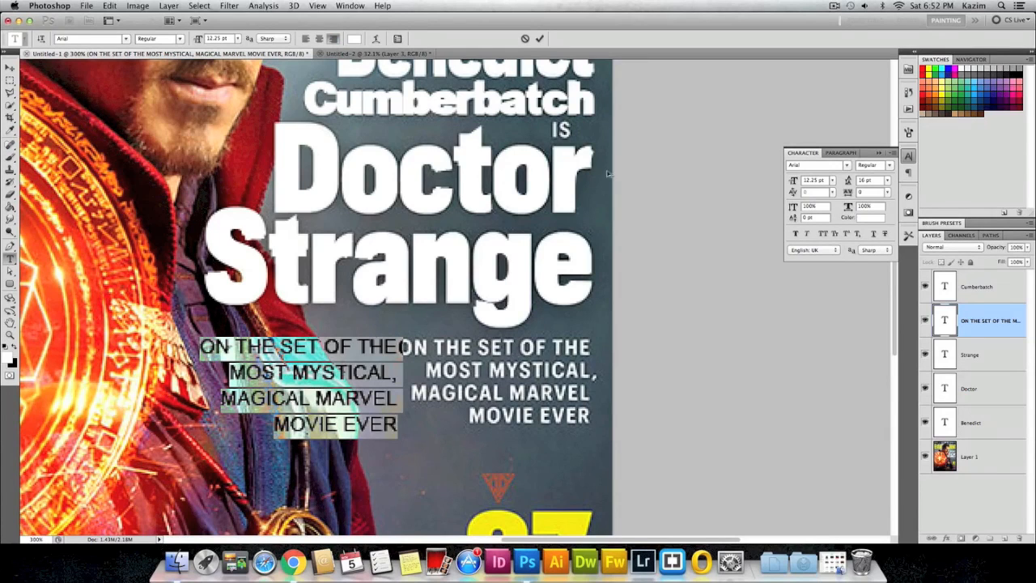
Move the right-aligned text back over the printed paragraph and scale it with Free Transform to about 11.8 pt.
left_click(10, 68)
left_click_drag(368, 413, 560, 415)
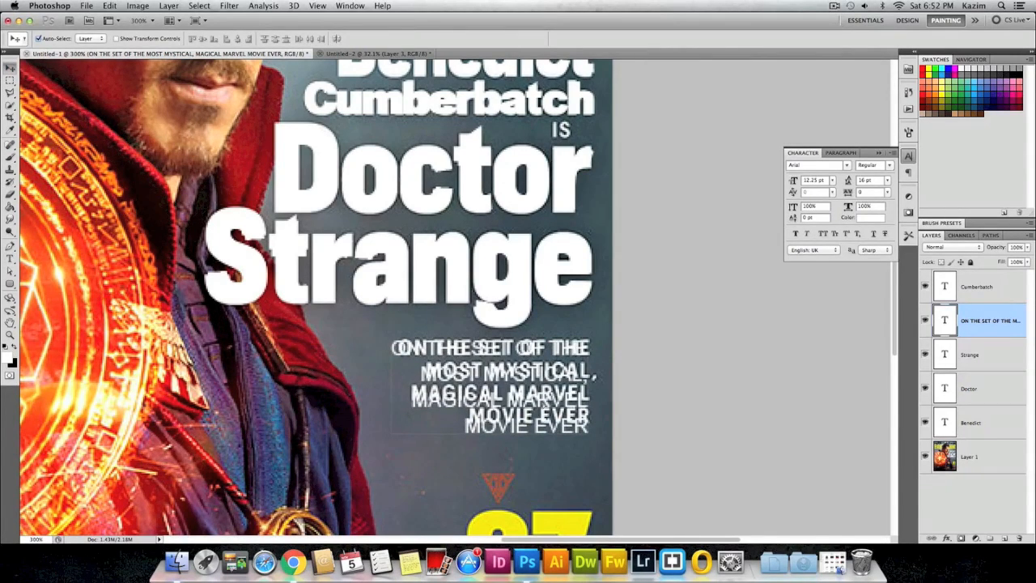
key("ctrl+t")
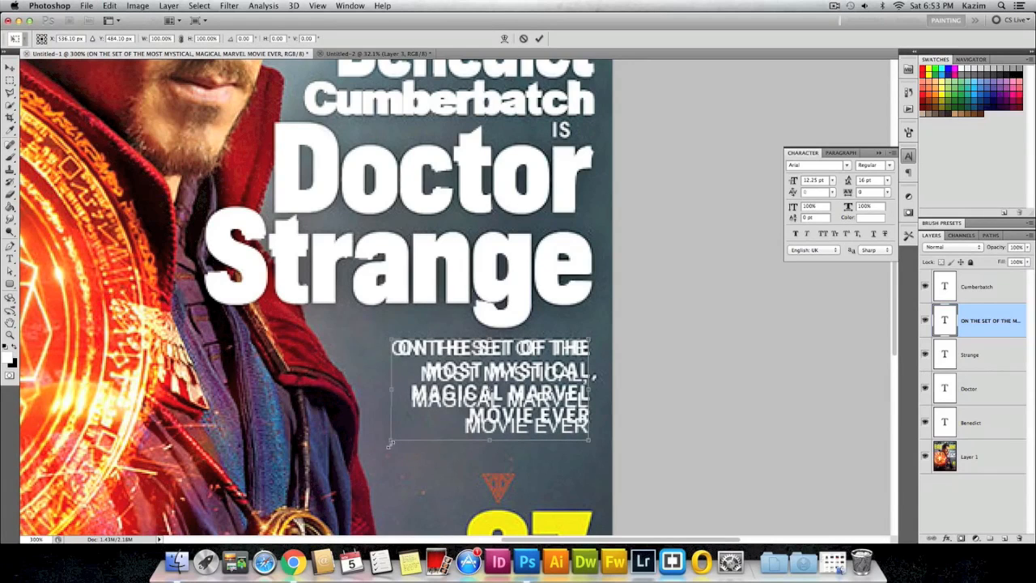
left_click_drag(389, 440, 400, 436)
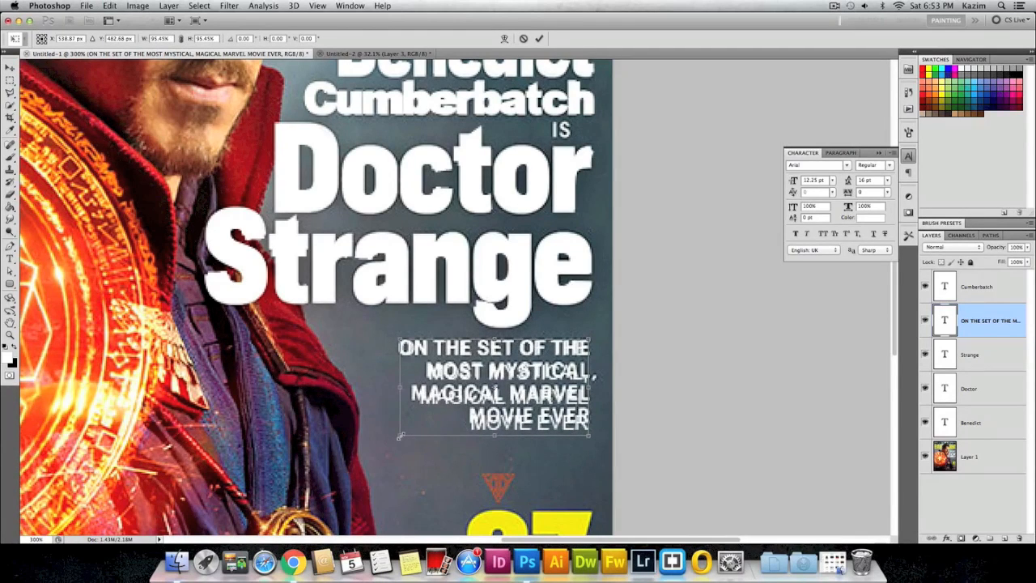
key("Return")
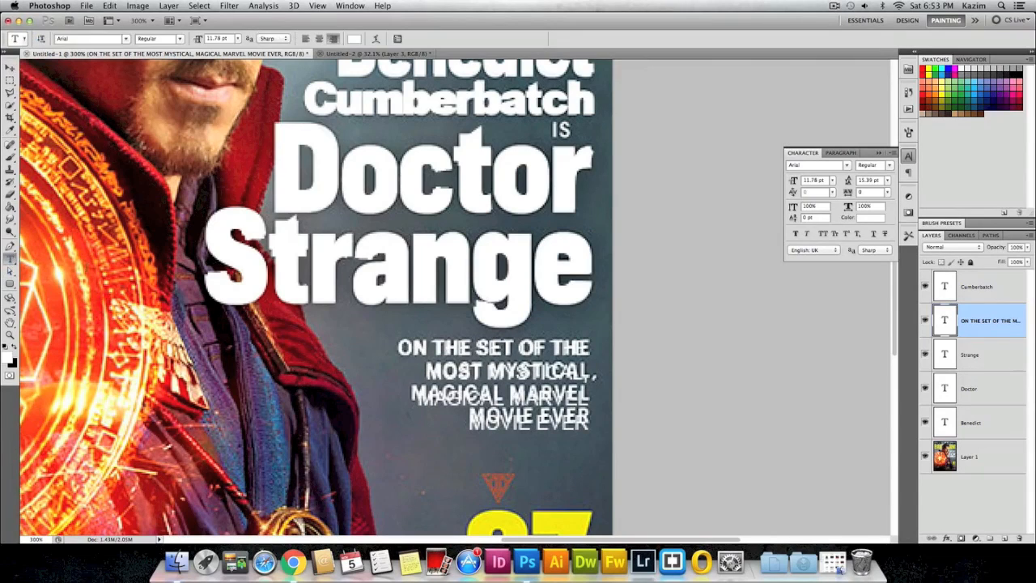
Set the leading of the whole four-line paragraph text to 13 pt.
left_click_drag(398, 346, 624, 428)
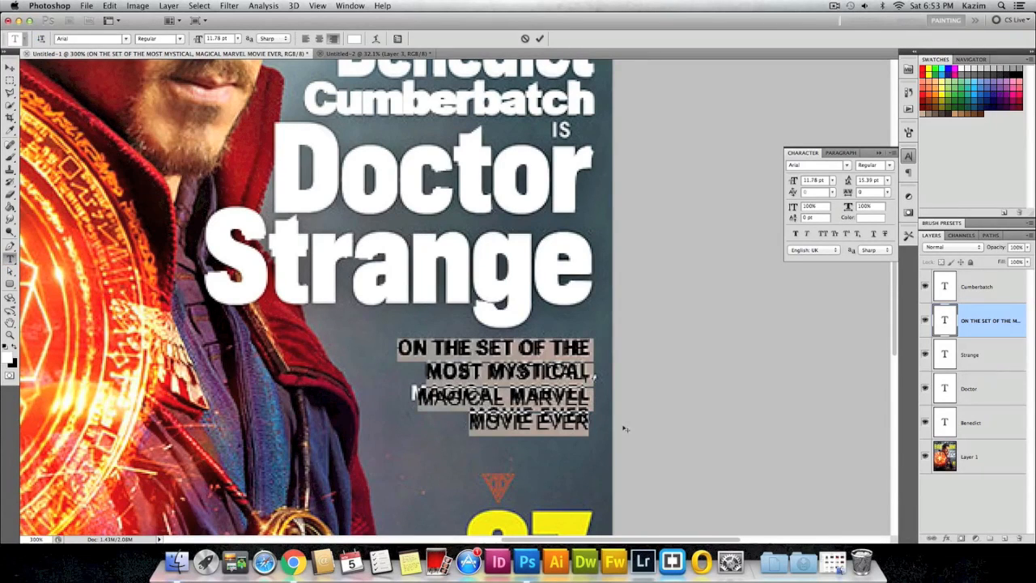
left_click(881, 180)
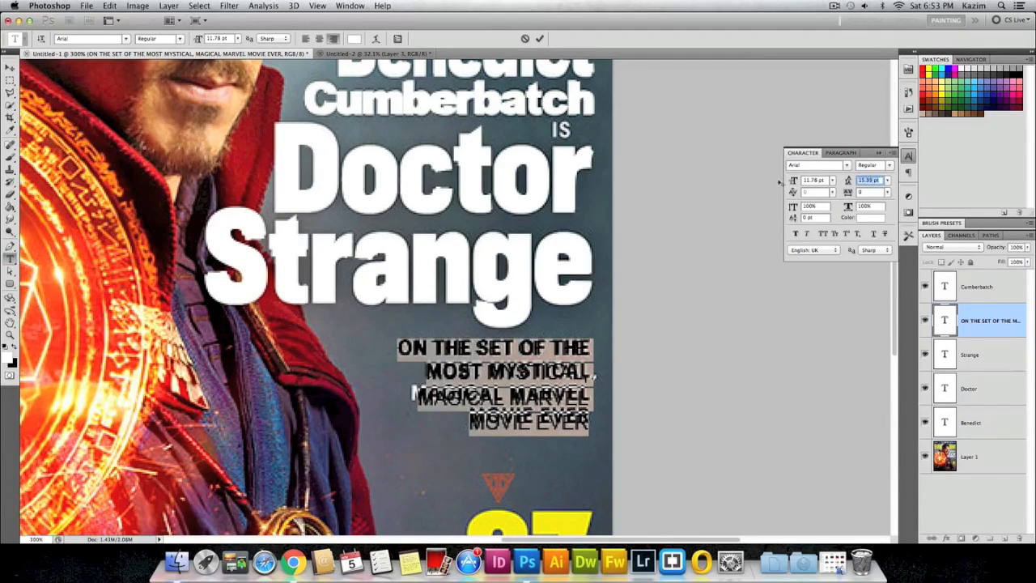
type("13")
key("Return")
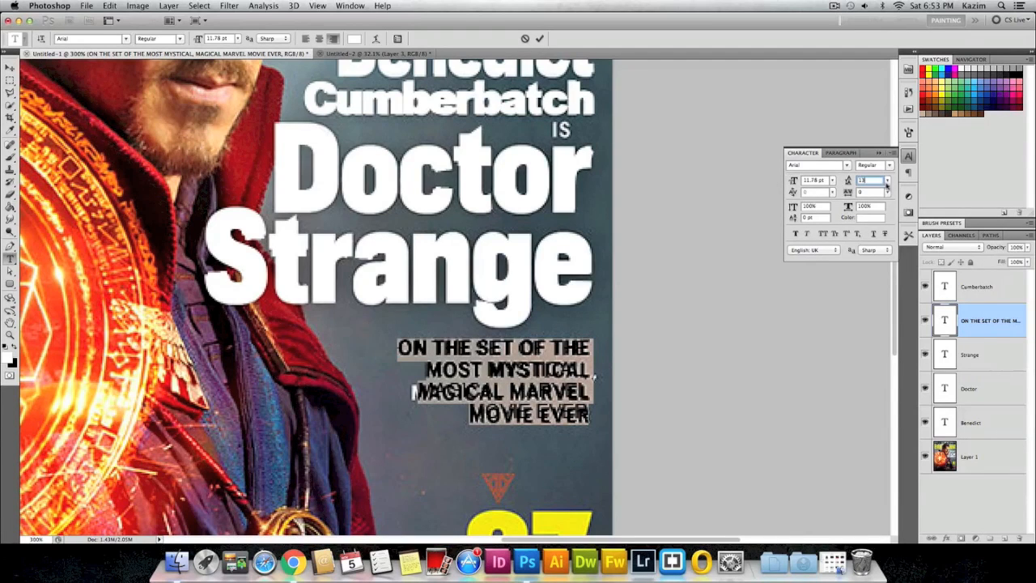
left_click(11, 69)
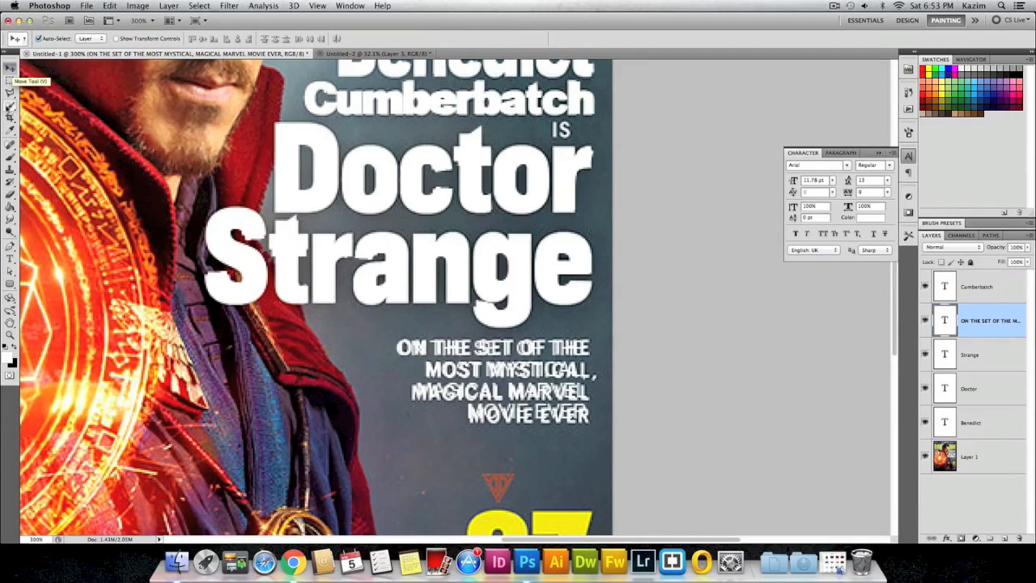
Change the font of the whole four-line paragraph text to Arial Narrow.
left_click(11, 258)
left_click_drag(396, 342, 590, 419)
left_click(125, 39)
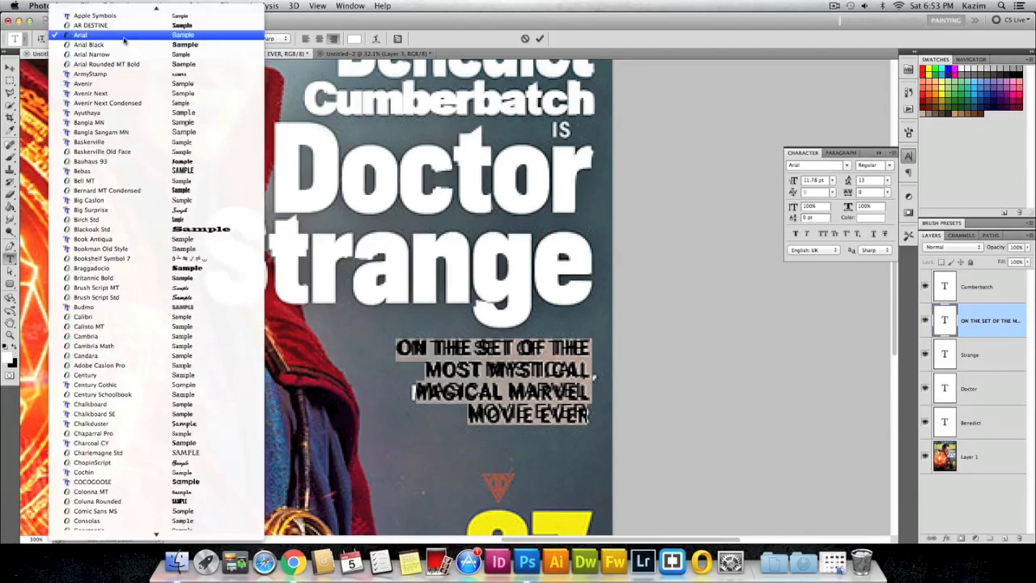
left_click(126, 54)
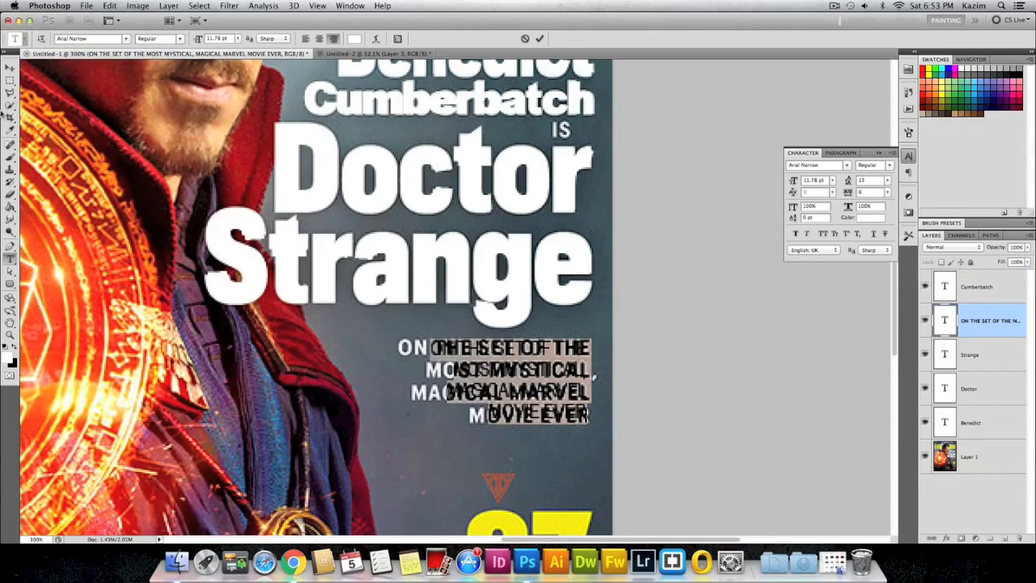
Scale the four-line text up with Free Transform to about 14.4 pt, matching the printed paragraph's width.
left_click(10, 68)
key("super+t")
left_click_drag(426, 424, 399, 431)
key("Return")
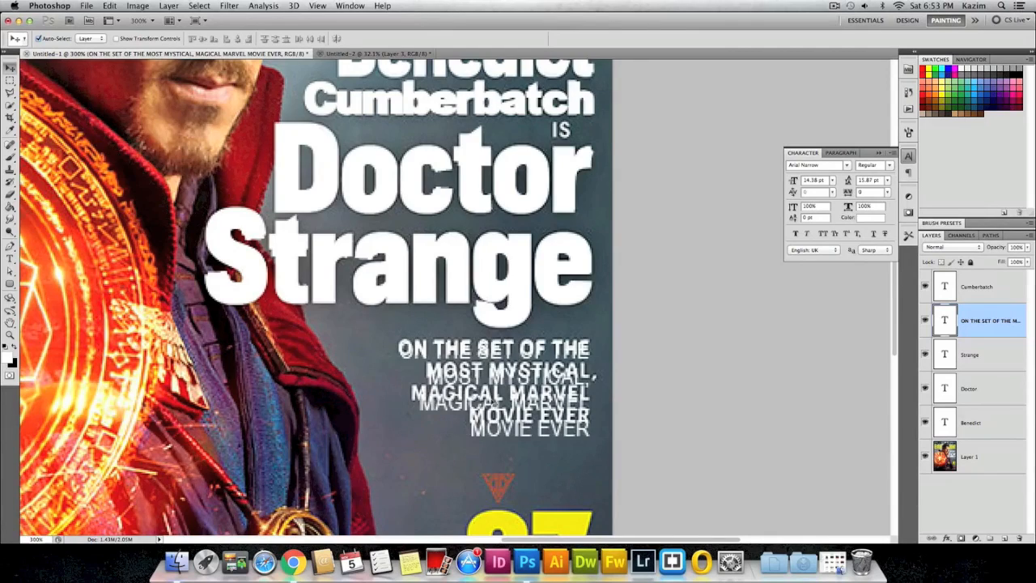
Link the five text layers from Benedict up to Cumberbatch, including the paragraph text.
key("super+0")
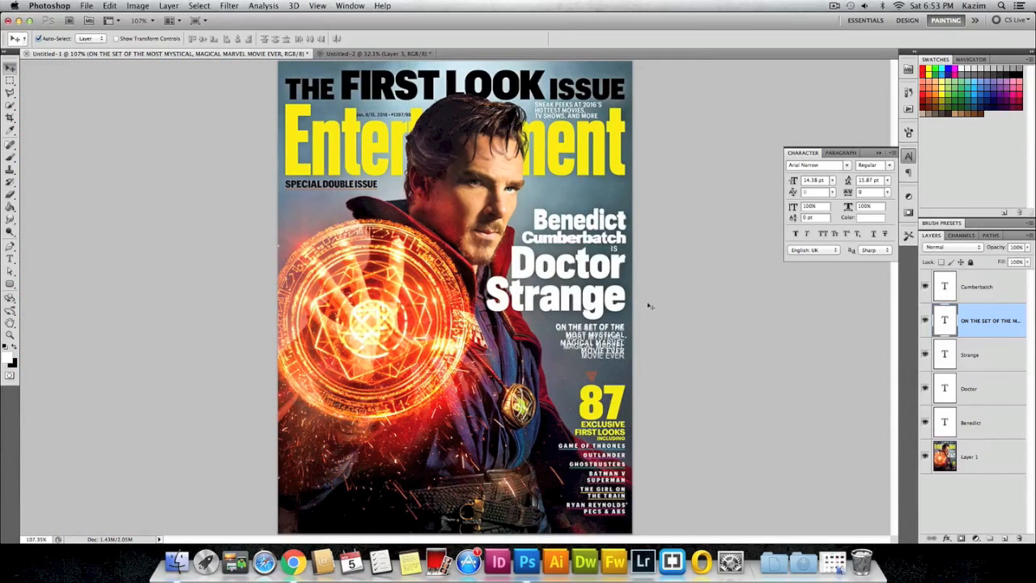
left_click(980, 422)
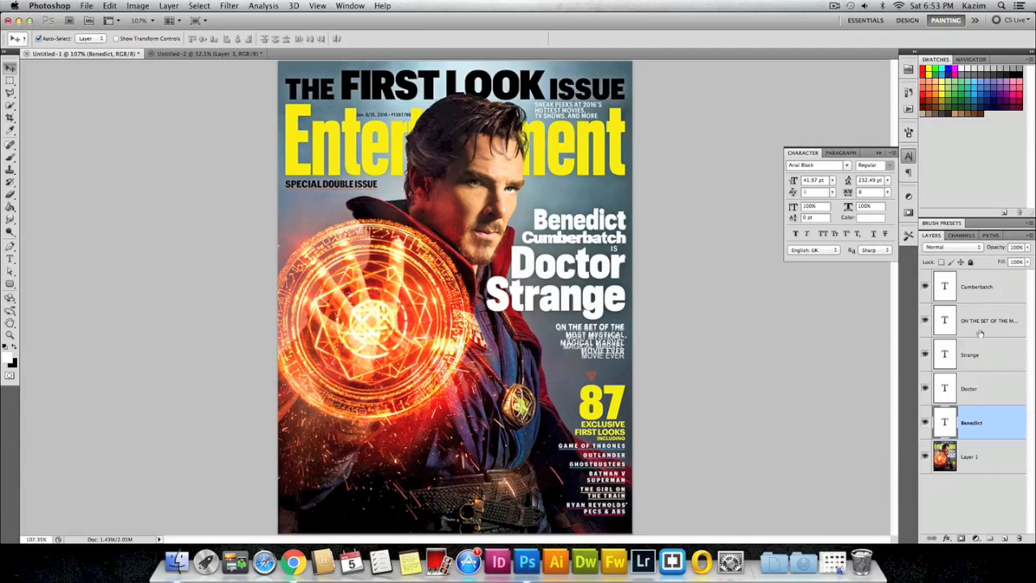
left_click(977, 289, "shift")
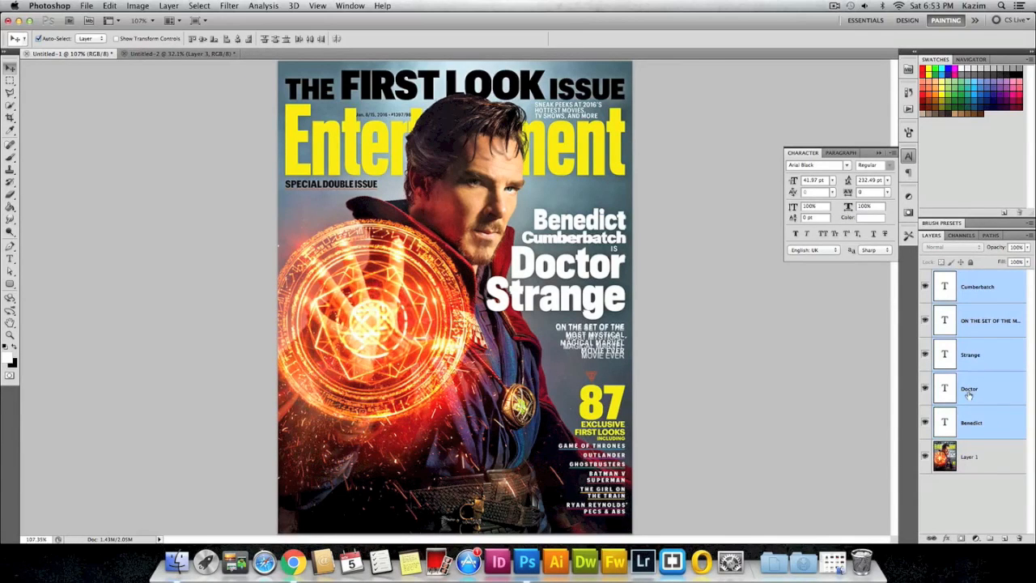
right_click(983, 421)
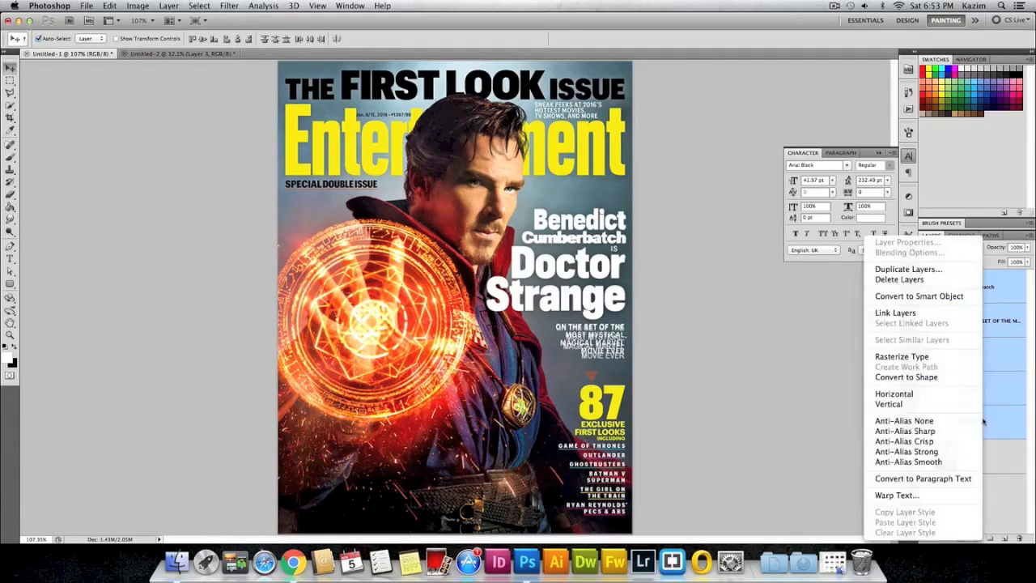
left_click(891, 313)
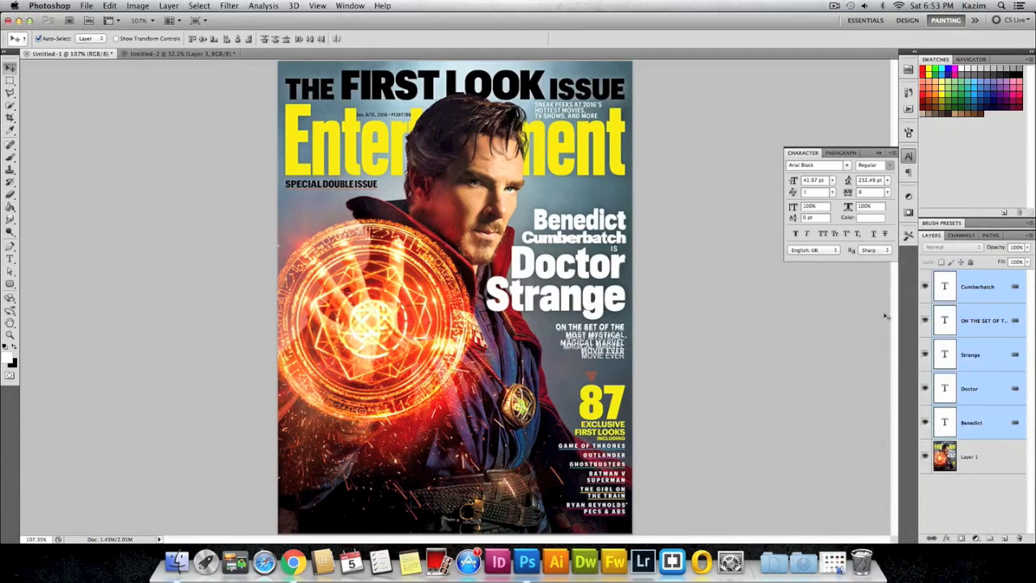
Move the linked text off the printed headline, float the Untitled-1 document, and copy the five text layers into Untitled-2.
left_click_drag(589, 296, 424, 348)
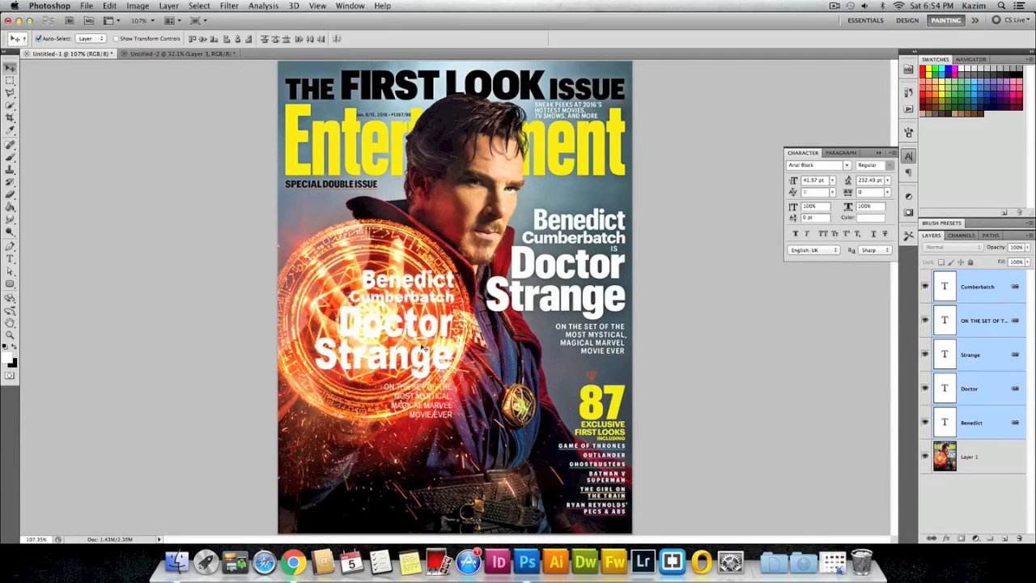
left_click_drag(59, 55, 108, 74)
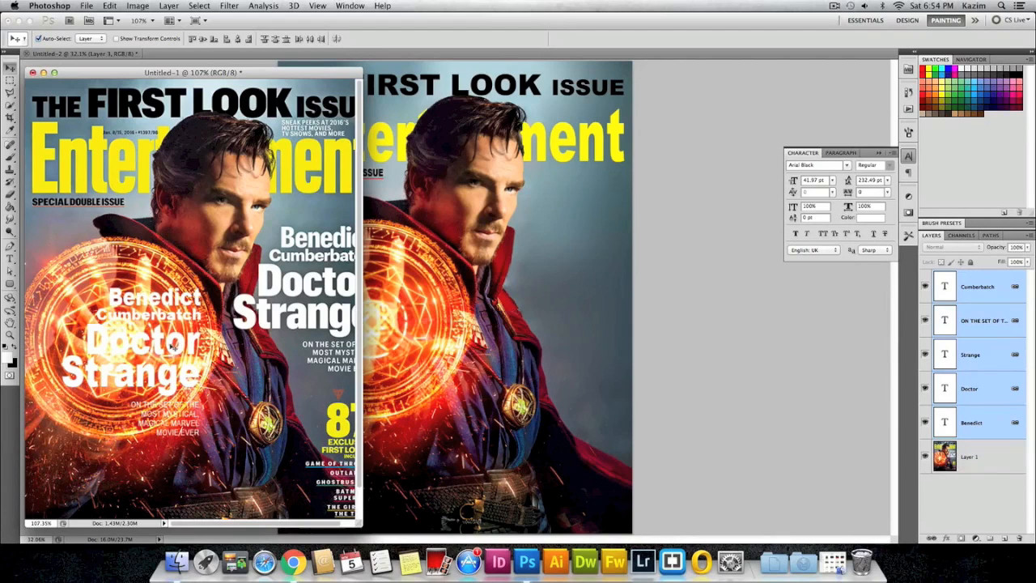
left_click_drag(168, 348, 551, 263)
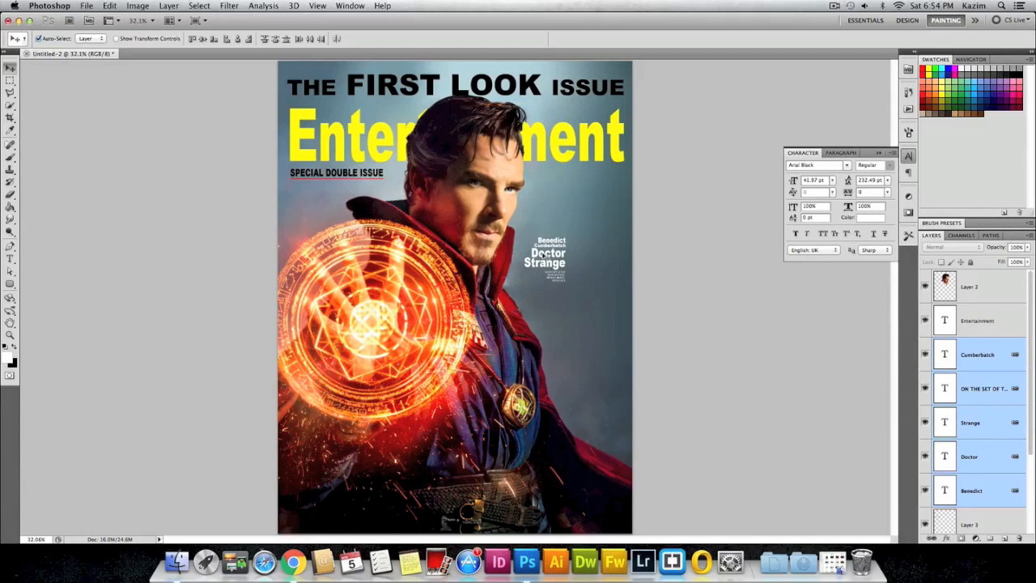
Scale the copied text block with Free Transform to about 387% and place it along the cover's right edge beside the face.
key("ctrl+t")
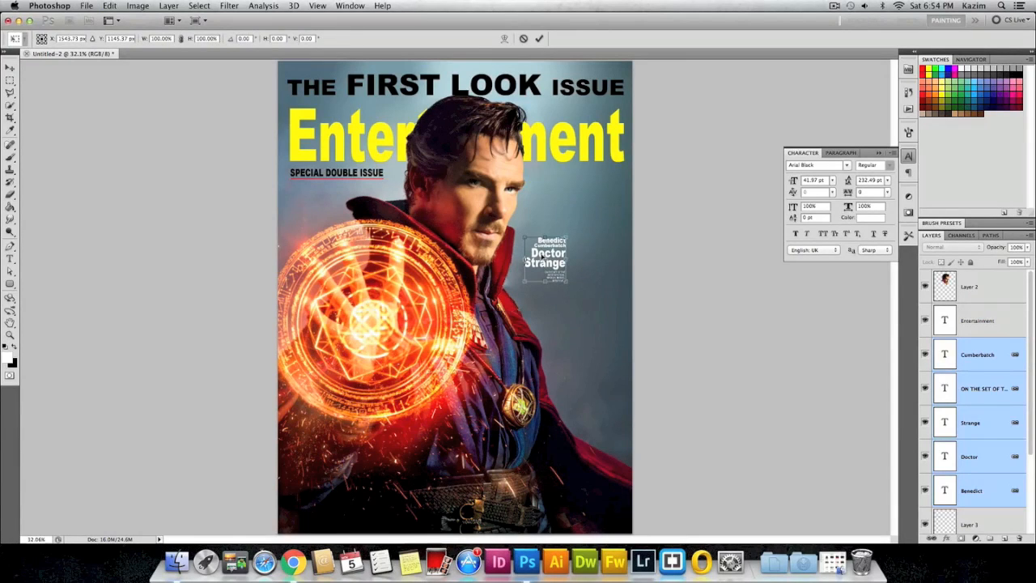
left_click_drag(522, 282, 392, 422)
left_click_drag(491, 302, 550, 294)
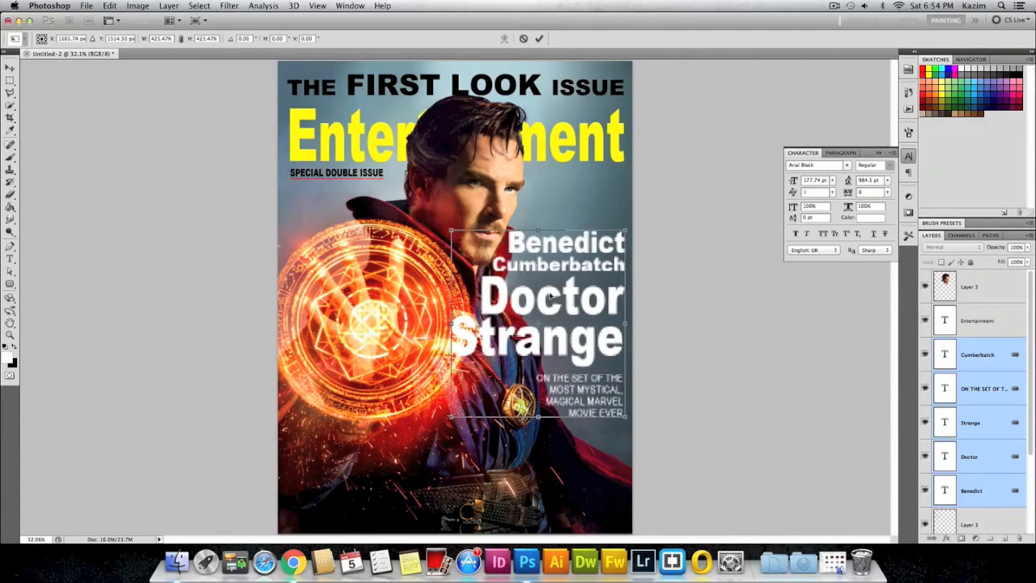
left_click_drag(451, 230, 513, 230)
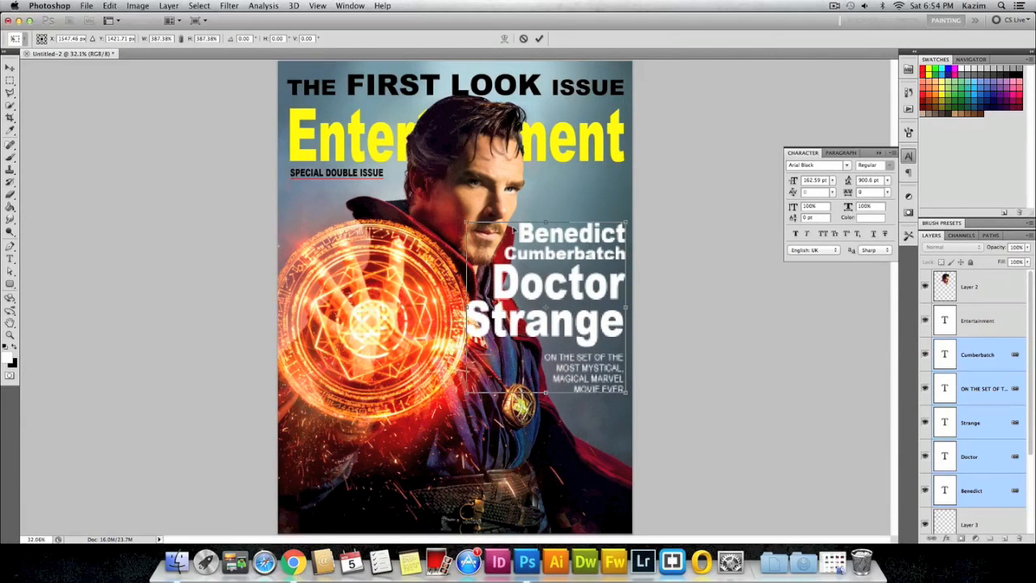
key("Return")
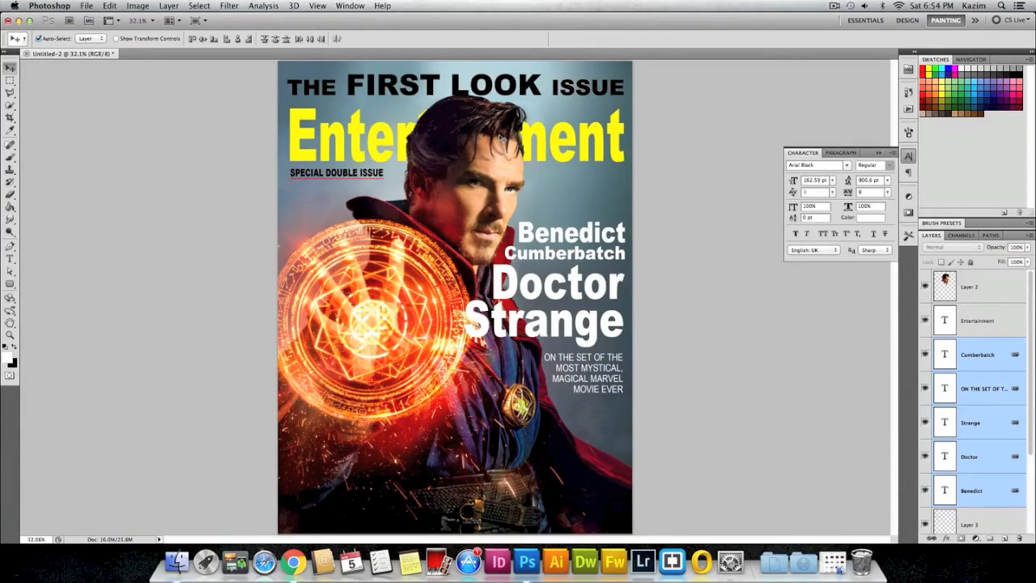
Bring up the floating Untitled-1 document, dock it as a tab, and return to the Untitled-2 cover.
key("ctrl+Up")
left_click(388, 116)
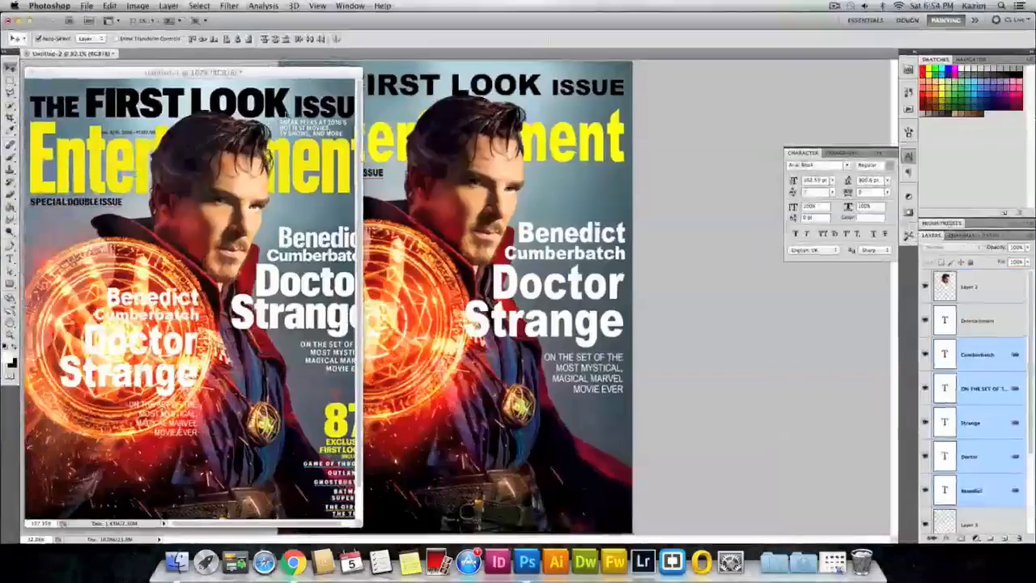
left_click_drag(231, 74, 290, 57)
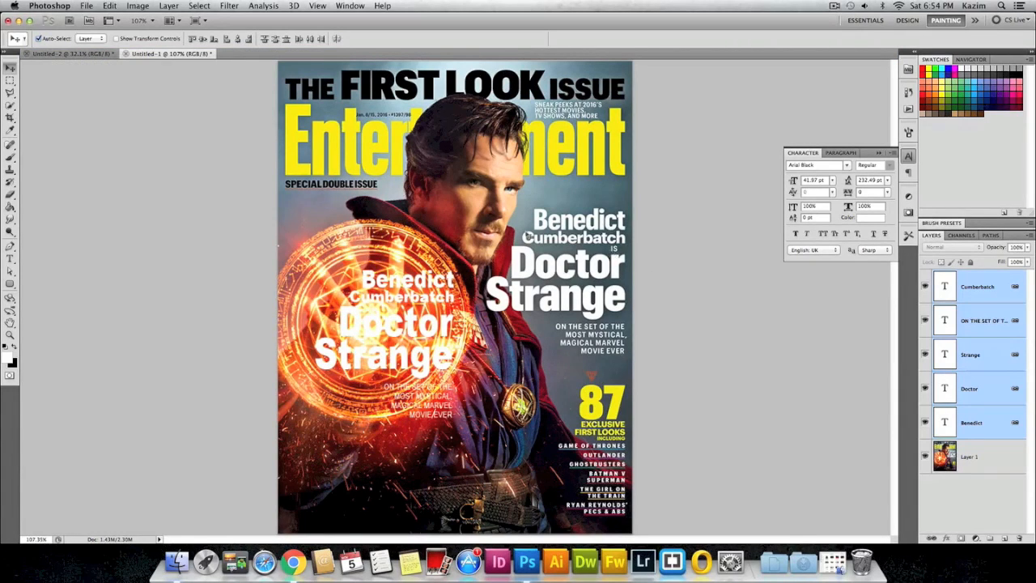
left_click(87, 54)
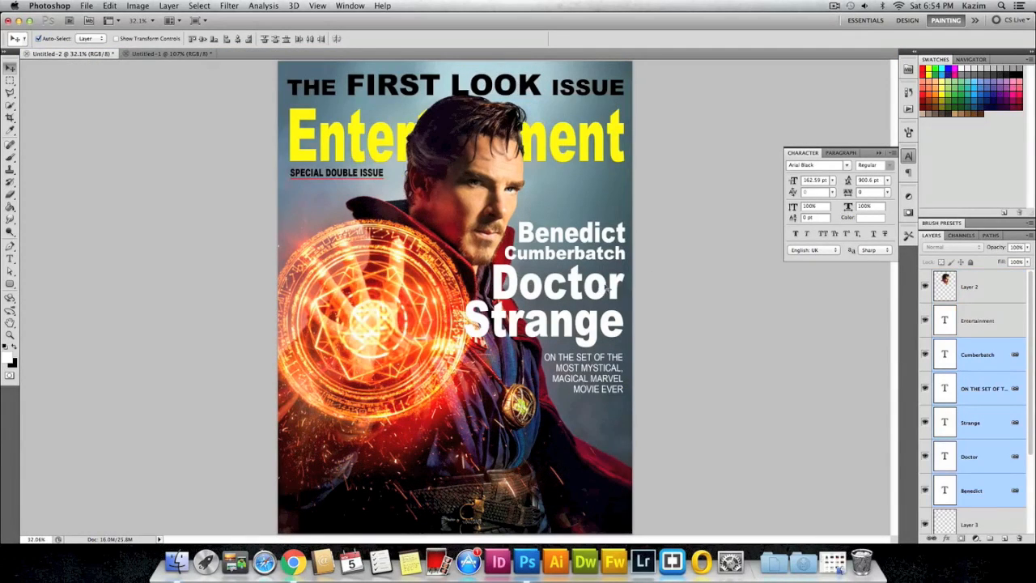
Move the linked headline and paragraph block slightly up the cover.
right_click(580, 253)
left_click(603, 257)
left_click_drag(589, 256, 590, 243)
right_click(585, 270)
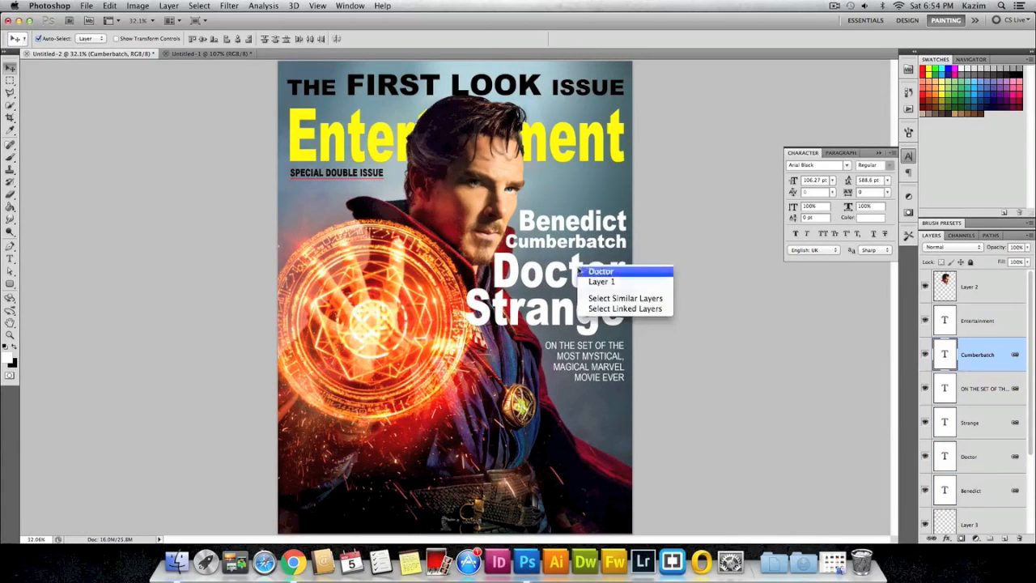
left_click(586, 271)
Unlink the five text layers from Benedict up to Cumberbatch and deselect them.
left_click(986, 485)
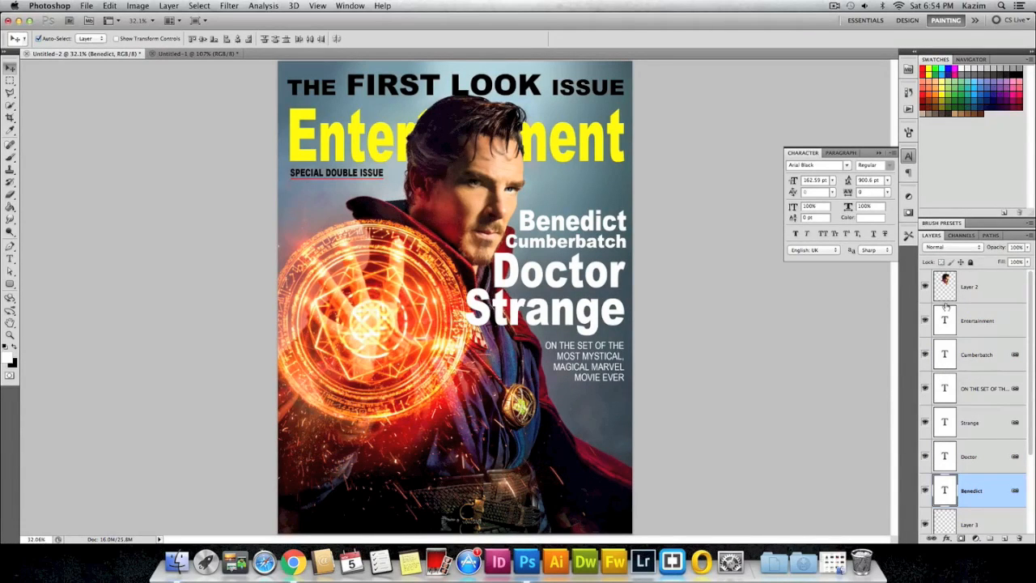
left_click(986, 356, "shift")
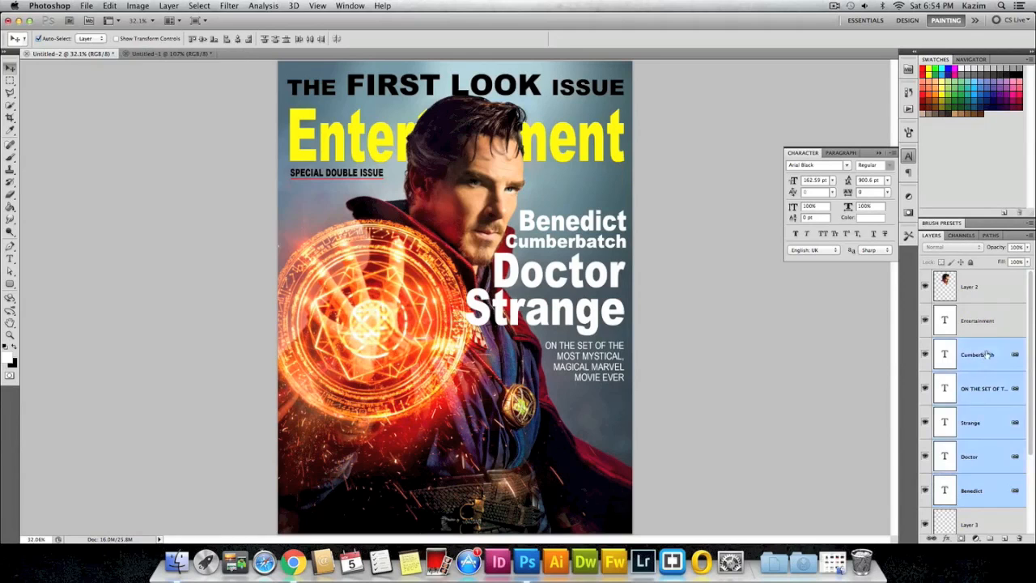
right_click(989, 431)
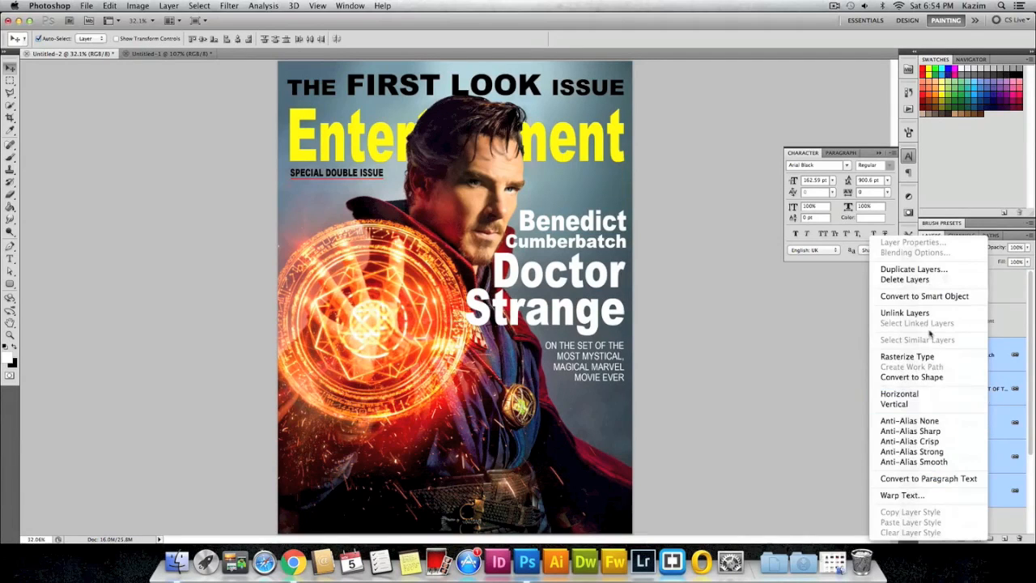
left_click(905, 312)
left_click(783, 317)
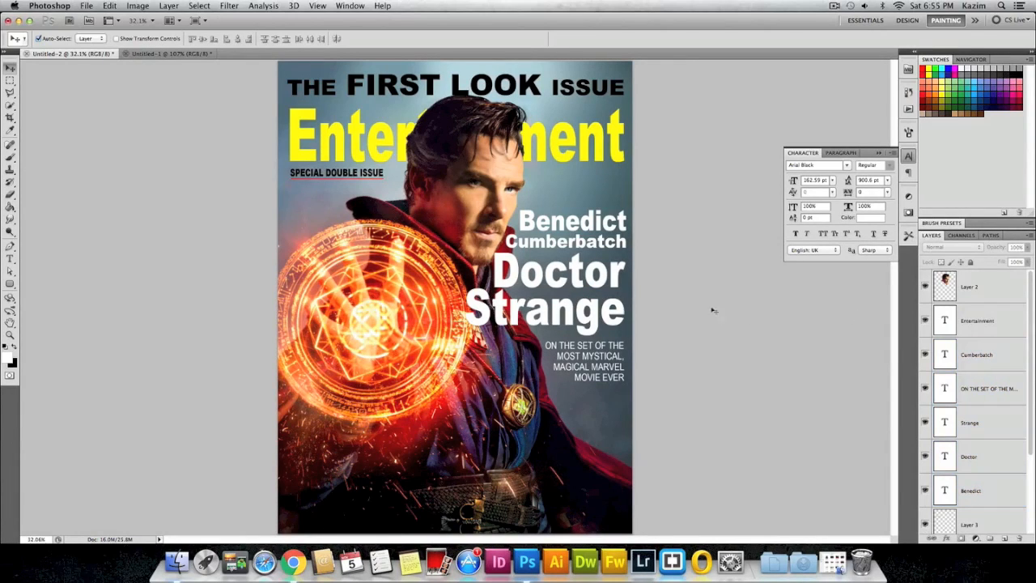
Select the Benedict text layer on the cover and nudge it up slightly, away from the Doctor line.
right_click(562, 282)
left_click(579, 288)
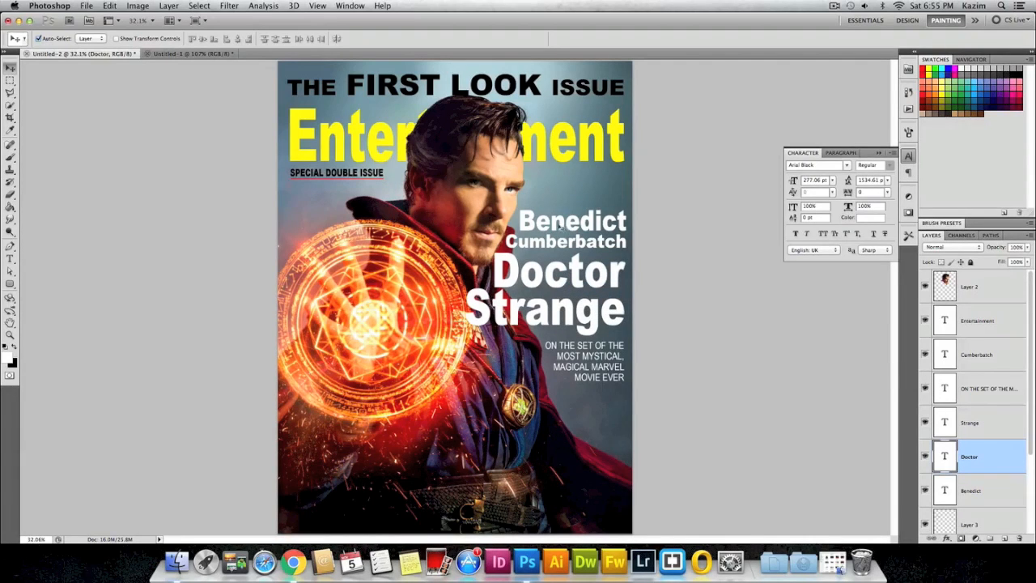
right_click(561, 226)
left_click(571, 231)
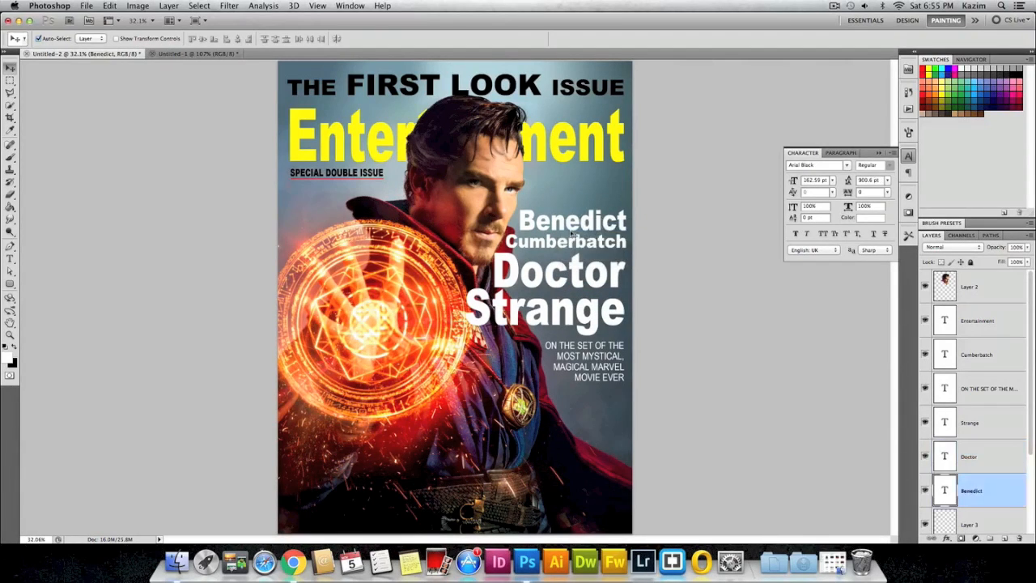
key("Up")
key("Up")
key("Up")
key("Up")
key("Up")
key("Up")
Nudge the Cumberbatch text up close beneath Benedict, leaving a gap above Doctor.
right_click(571, 240)
left_click(576, 246)
key("Up")
key("Up")
key("Up")
key("Up")
key("Up")
key("Up")
key("Up")
key("Up")
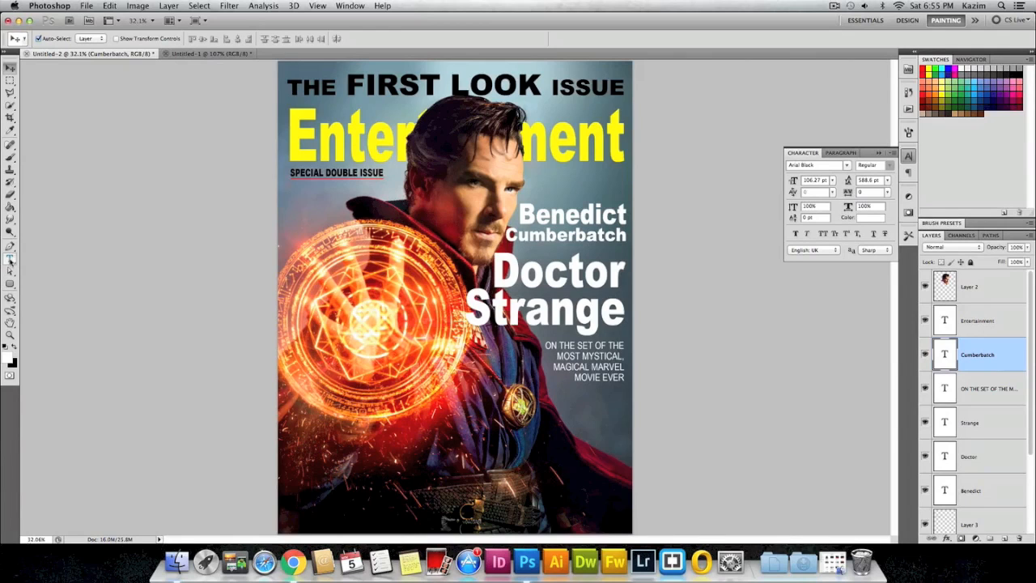
Add a separate text layer reading "IS" in Arial Narrow at 72 pt over the glowing circle.
left_click(10, 259)
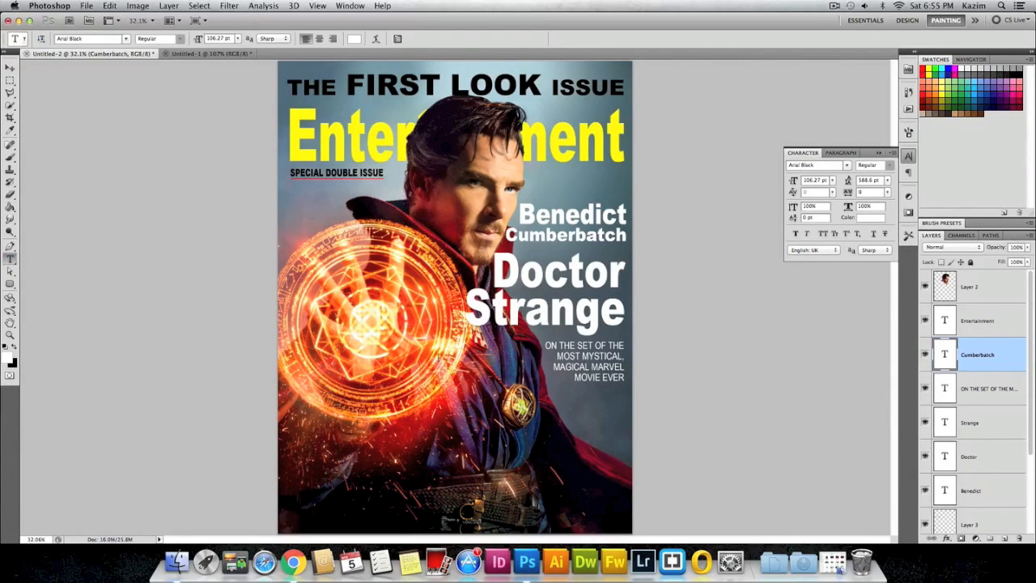
left_click(502, 400)
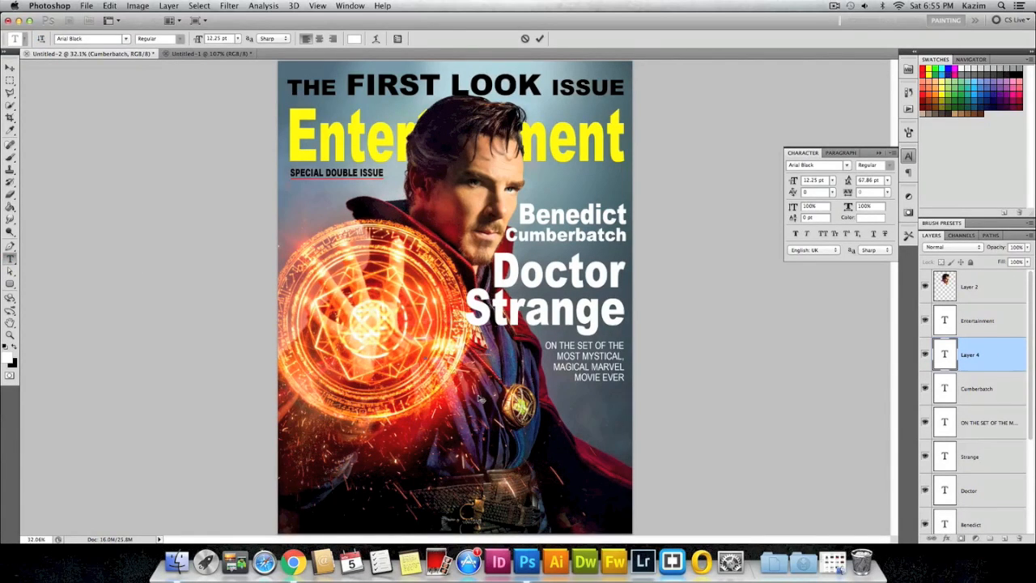
left_click(237, 39)
left_click(237, 195)
left_click(125, 39)
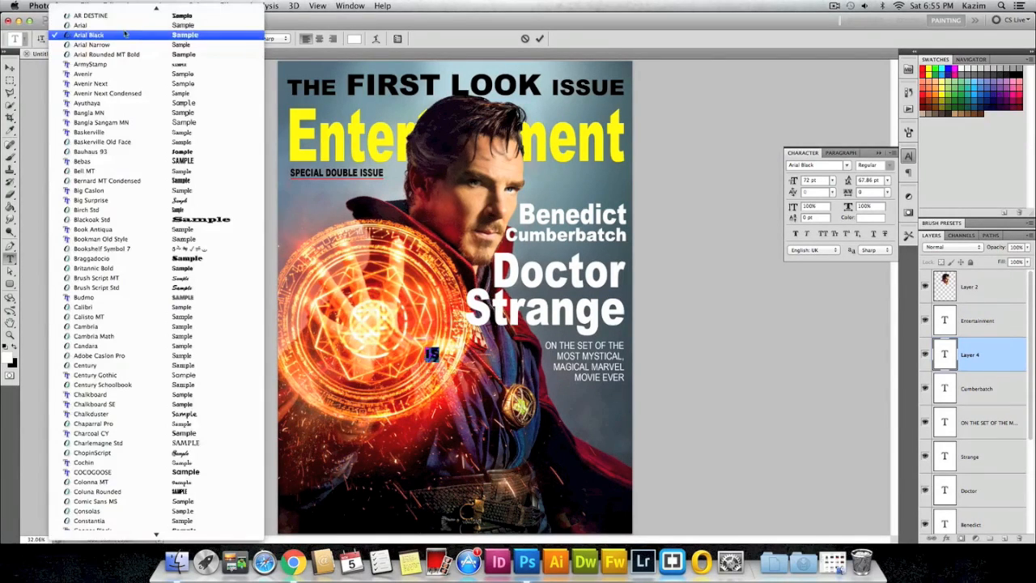
left_click(124, 46)
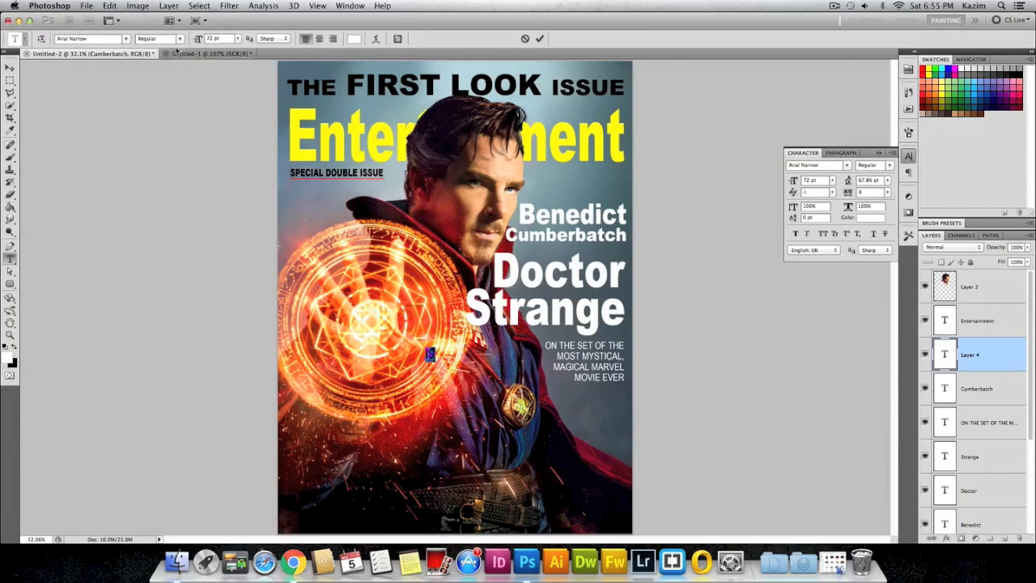
left_click(10, 67)
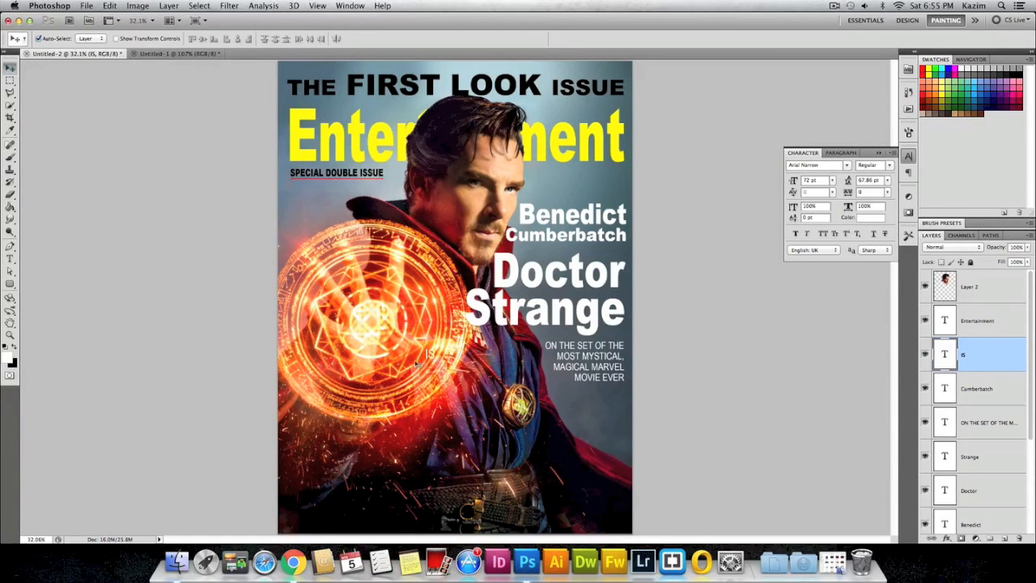
Move the IS text off the glowing circle into the gap between Cumberbatch and Doctor, lined up with the right edge of the headline.
left_click_drag(419, 365, 419, 356)
key("super+z")
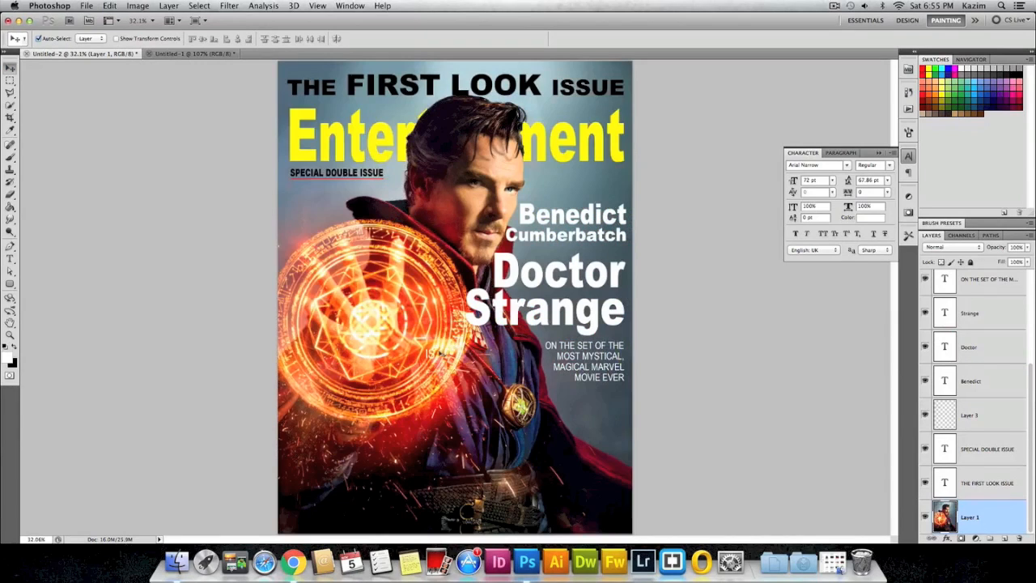
left_click_drag(431, 348, 619, 258)
key("Up")
key("Up")
key("Up")
key("Right")
key("Right")
key("Right")
key("Right")
key("Right")
key("Right")
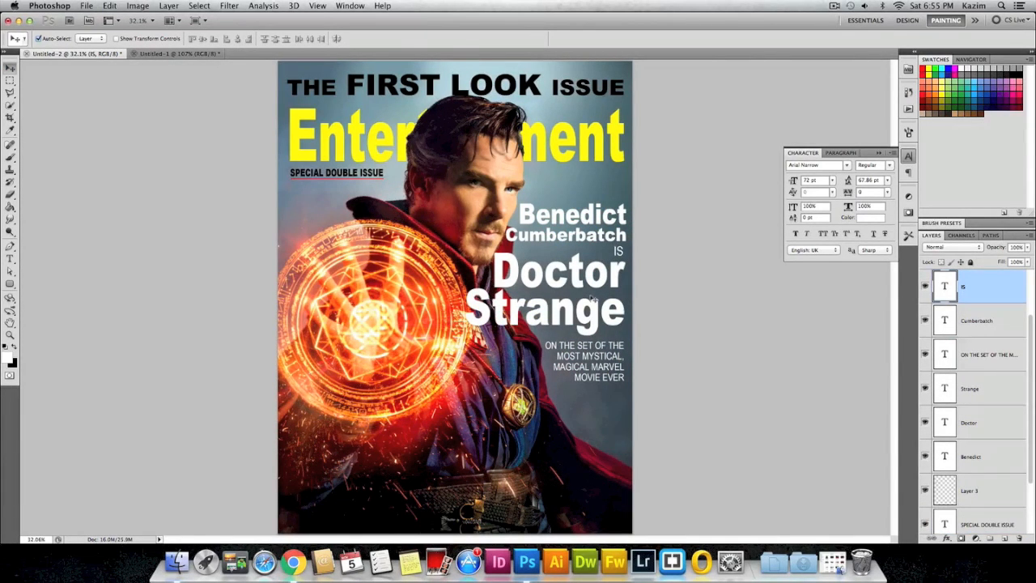
Delete the rebuilt Cumberbatch and Doctor text layers from the reference cover document, Untitled-1.
right_click(554, 220)
left_click(561, 224)
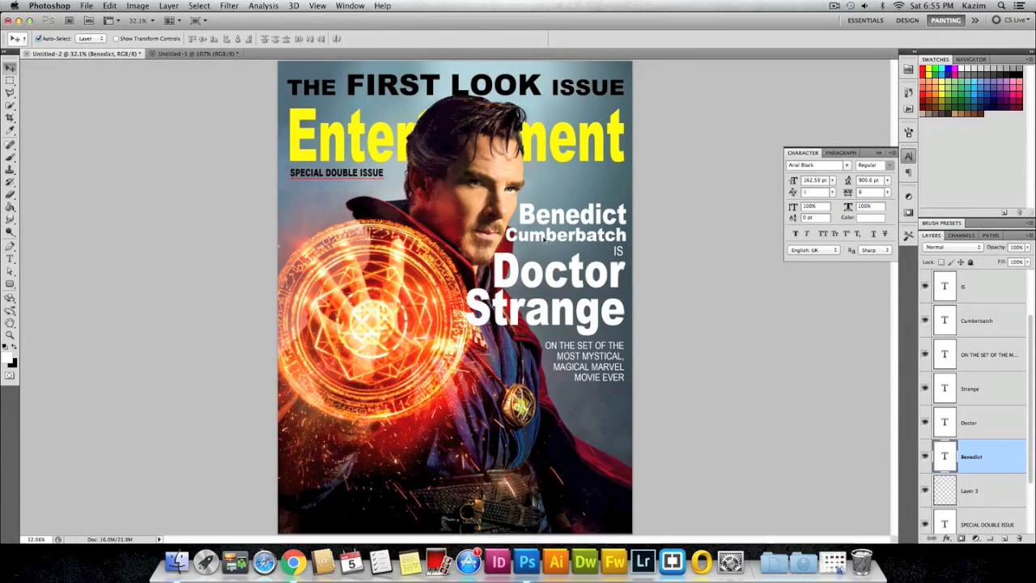
left_click_drag(239, 94, 560, 309)
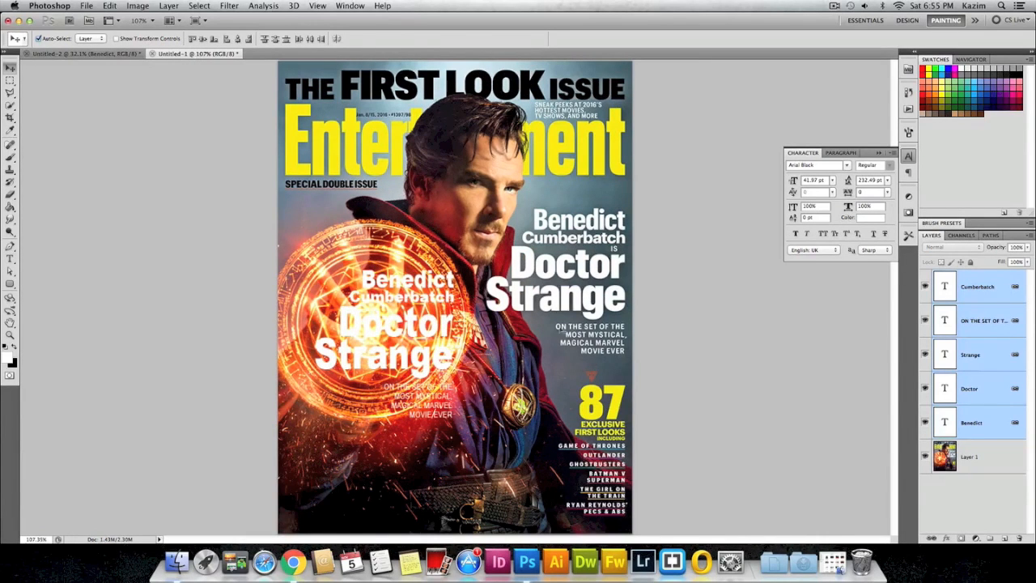
right_click(418, 297)
left_click(423, 301)
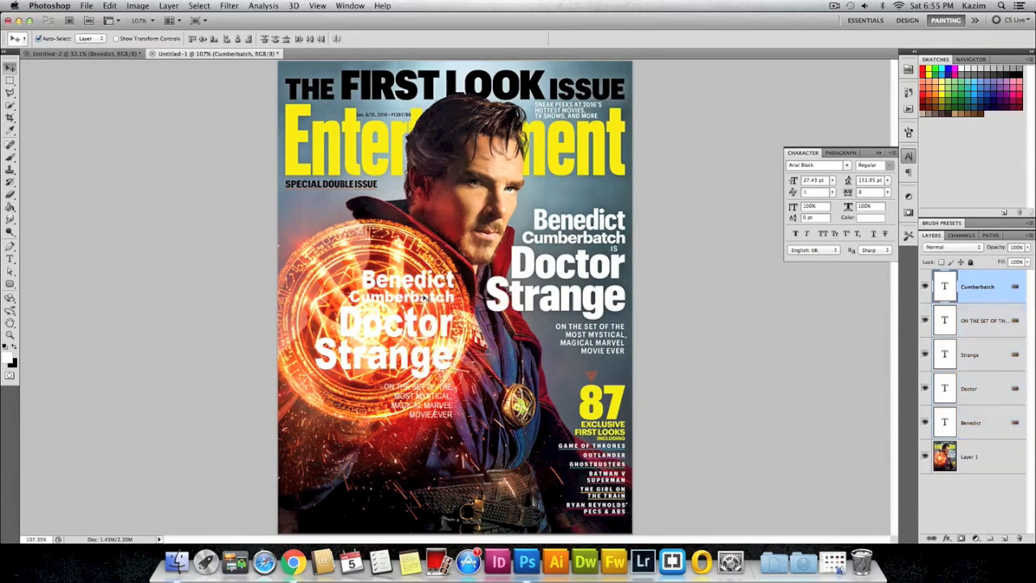
key("Delete")
right_click(420, 319)
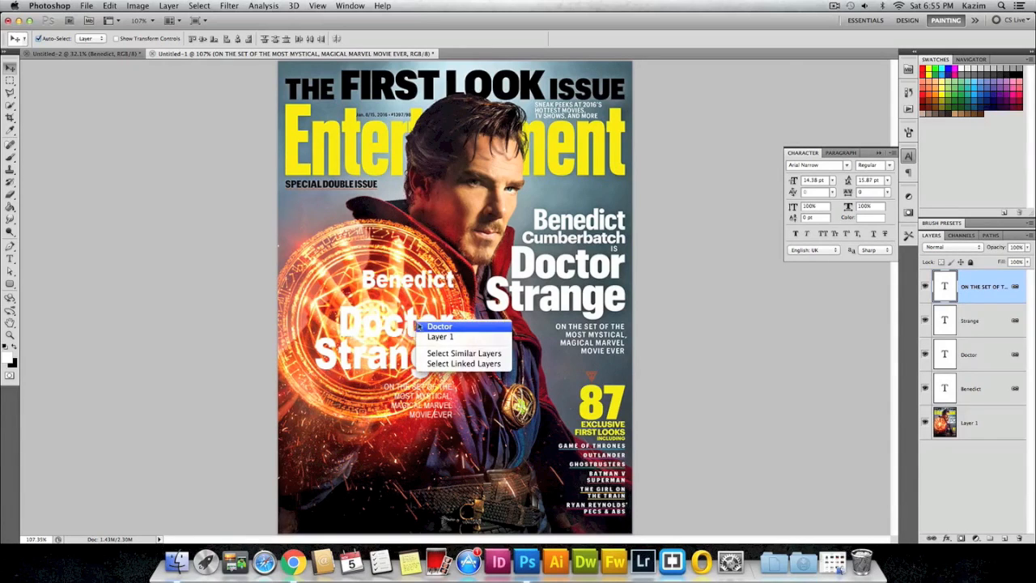
left_click(423, 323)
key("Delete")
Delete the remaining rebuilt Benedict, Strange and paragraph text layers from the reference document.
right_click(417, 279)
left_click(421, 283)
key("Delete")
right_click(416, 353)
left_click(422, 358)
key("Delete")
right_click(419, 391)
left_click(425, 395)
key("Delete")
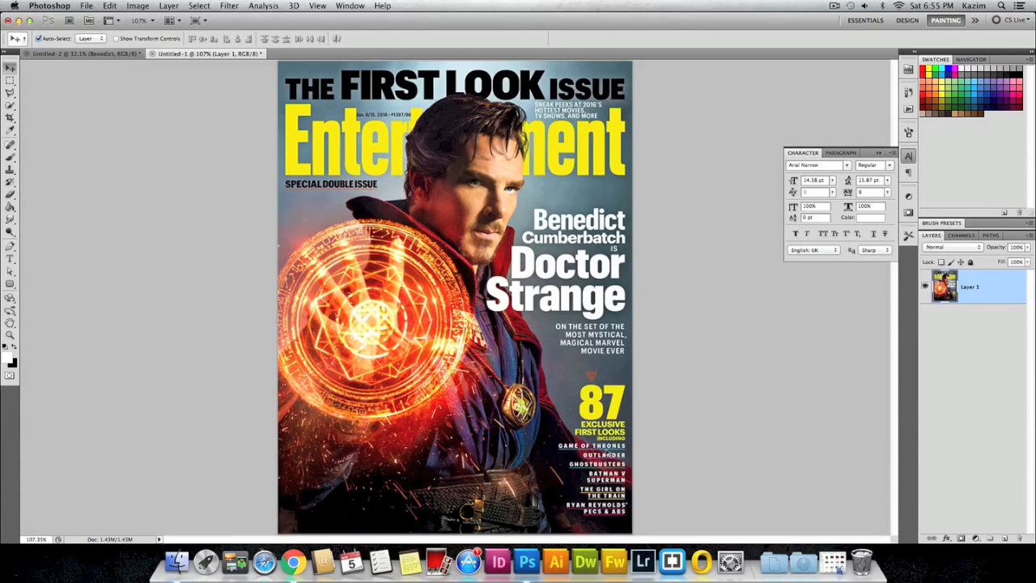
In the new cover document, Untitled-2, duplicate the Doctor text and place the copy below the amulet.
left_click(105, 54)
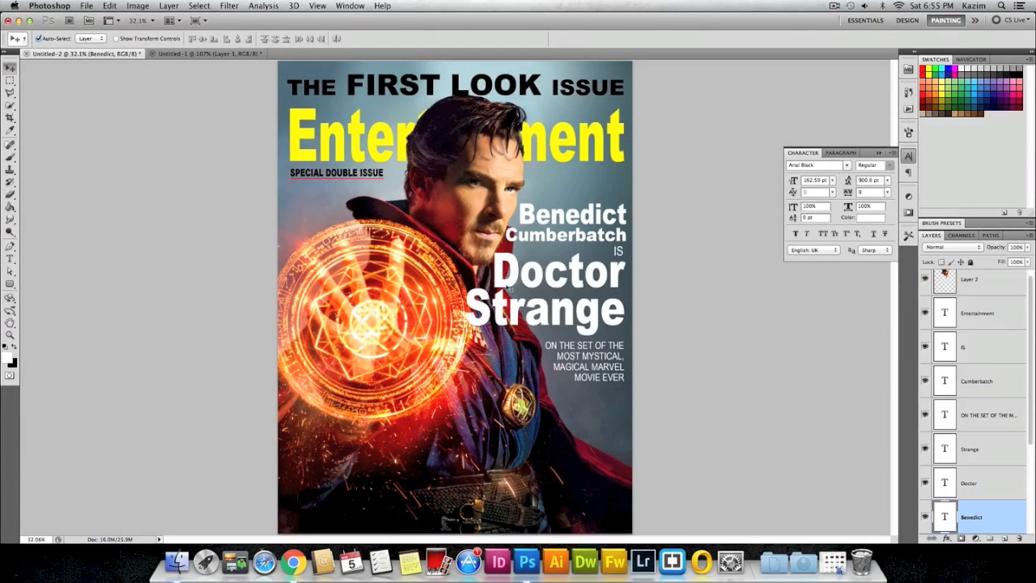
right_click(508, 283)
left_click(510, 280)
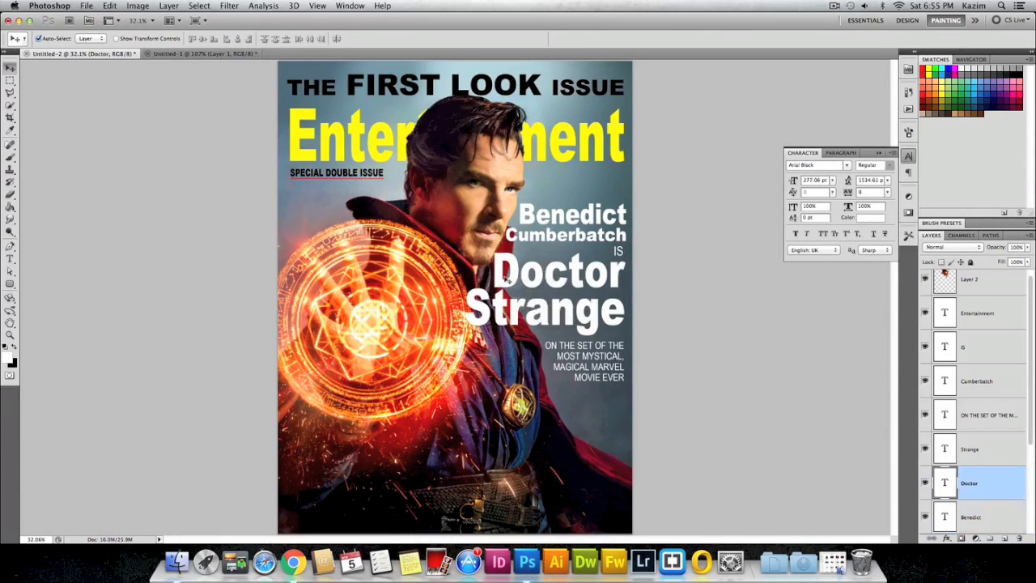
left_click_drag(507, 283, 435, 438)
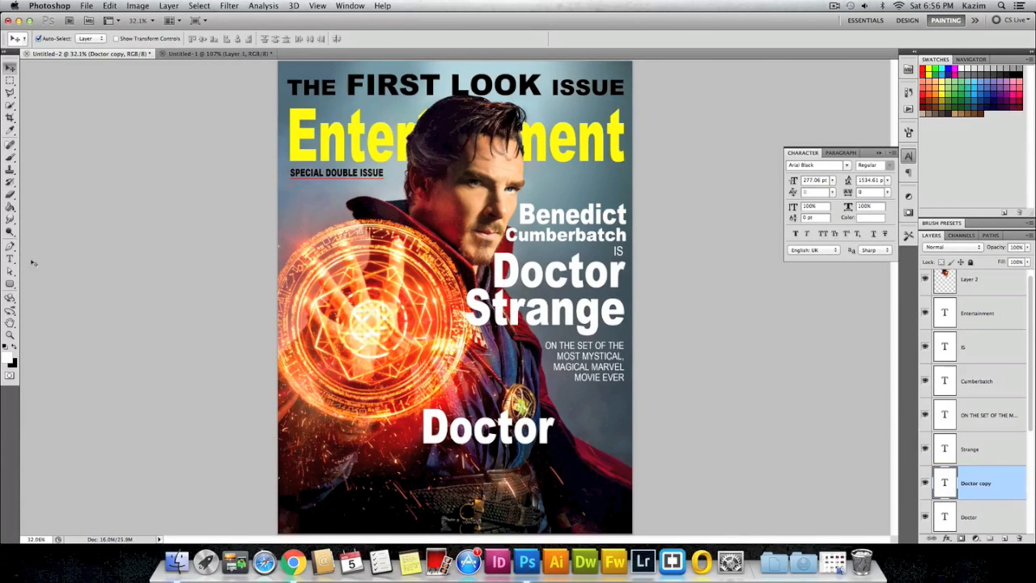
Change the Doctor copy to read 87, colour it yellow and move it beneath the MOVIE EVER paragraph.
left_click(11, 259)
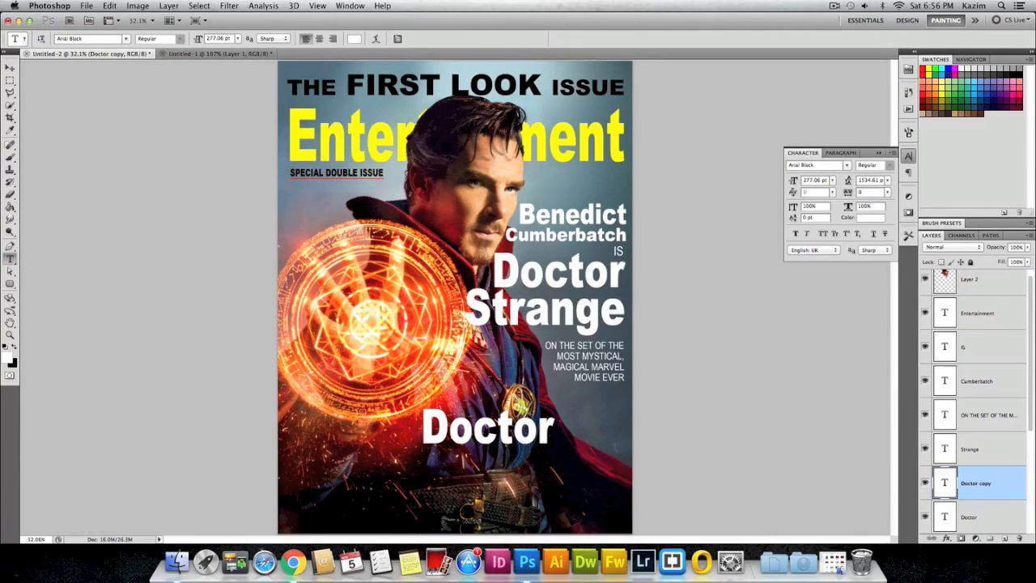
double_click(428, 424)
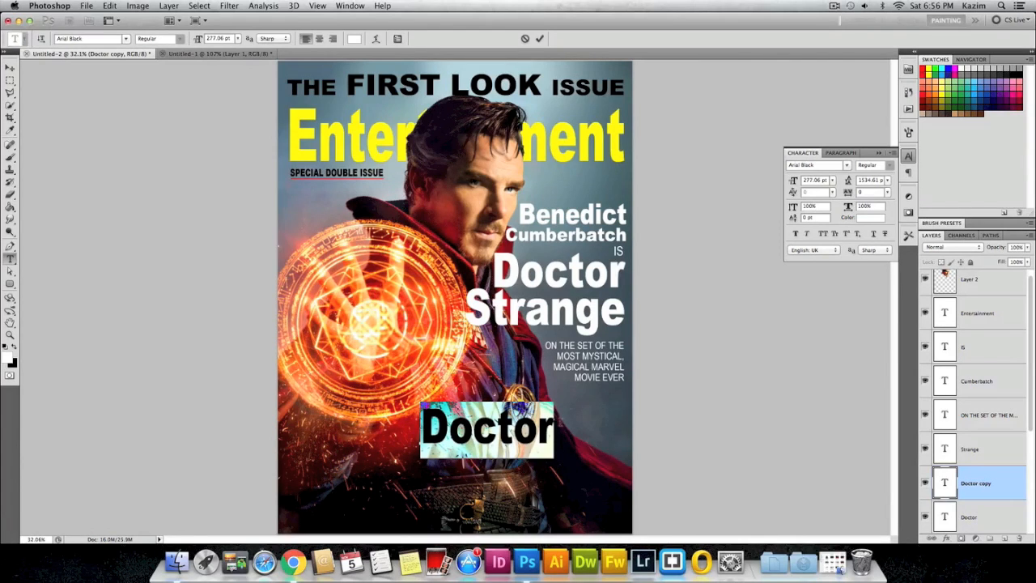
type("87")
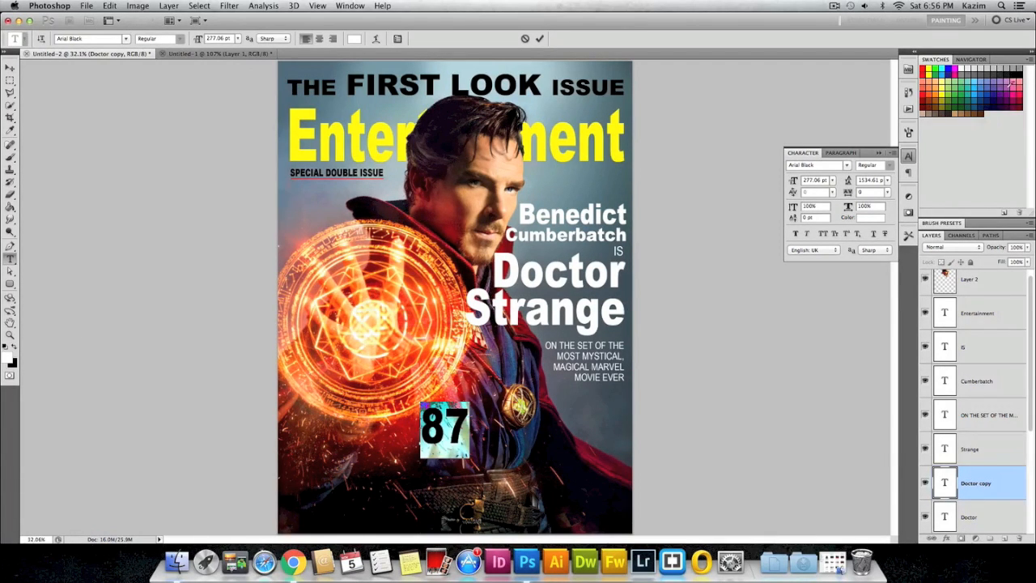
left_click(945, 84)
left_click(10, 68)
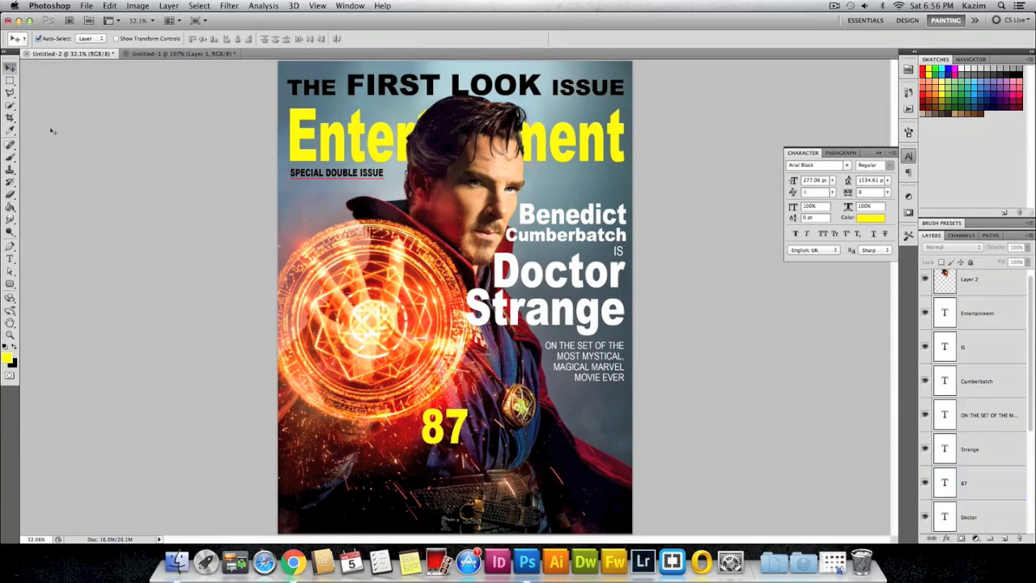
left_click_drag(443, 432, 599, 431)
Compare with the reference cover, duplicate the Cumberbatch text and place the copy below the yellow 87.
left_click(190, 53)
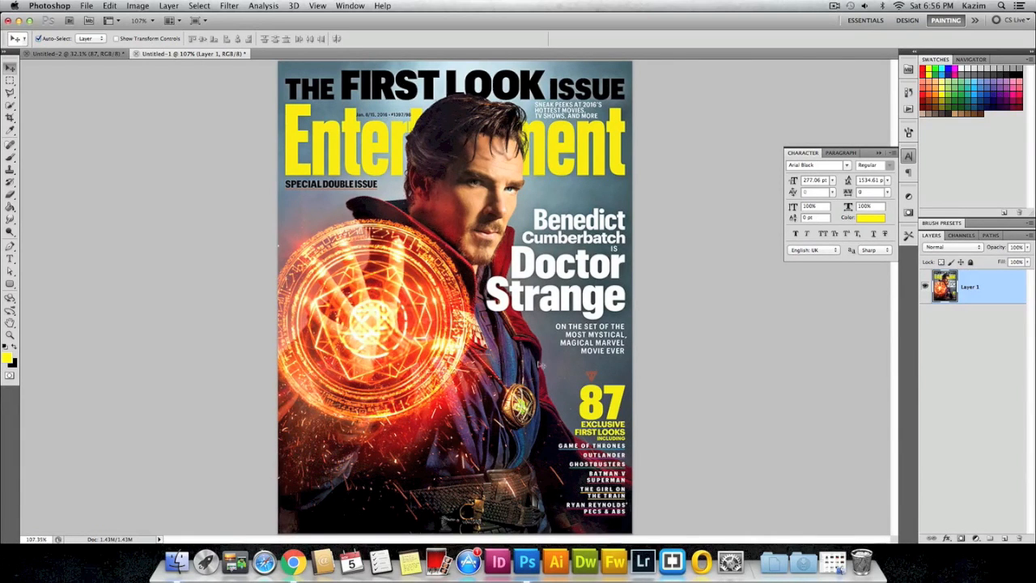
left_click(97, 54)
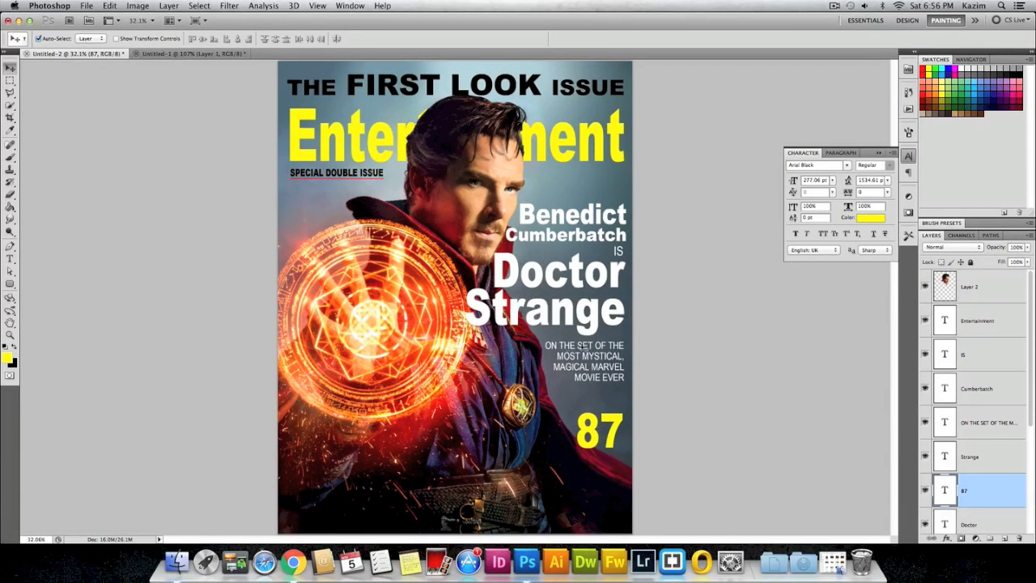
right_click(574, 348)
left_click(579, 352)
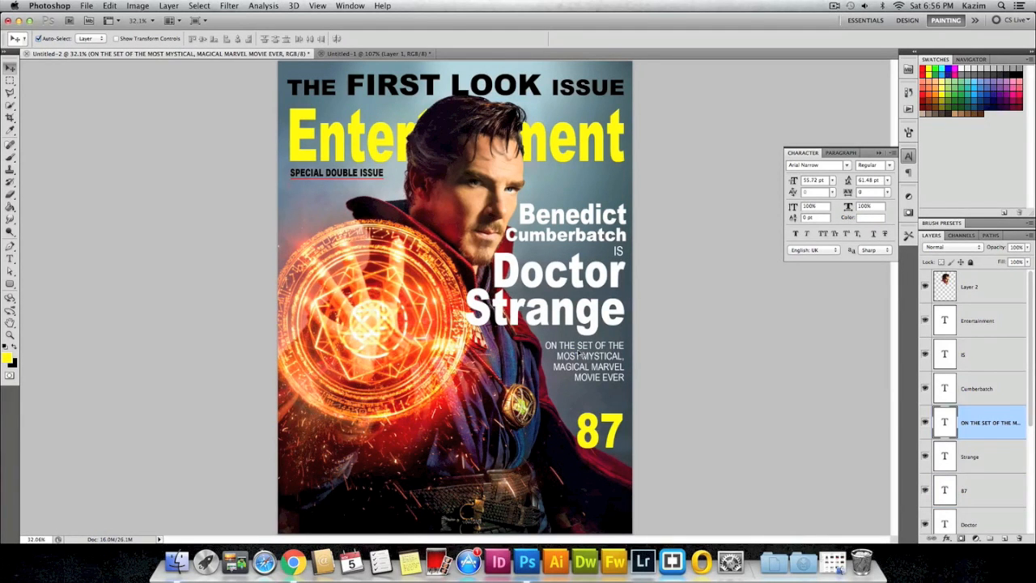
right_click(541, 238)
left_click(546, 237)
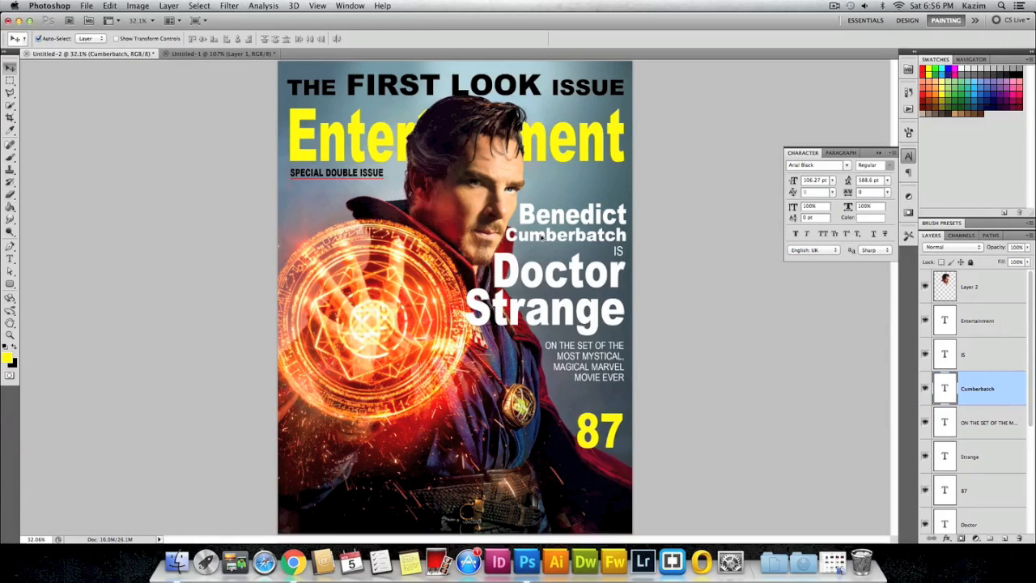
left_click_drag(541, 238, 519, 477)
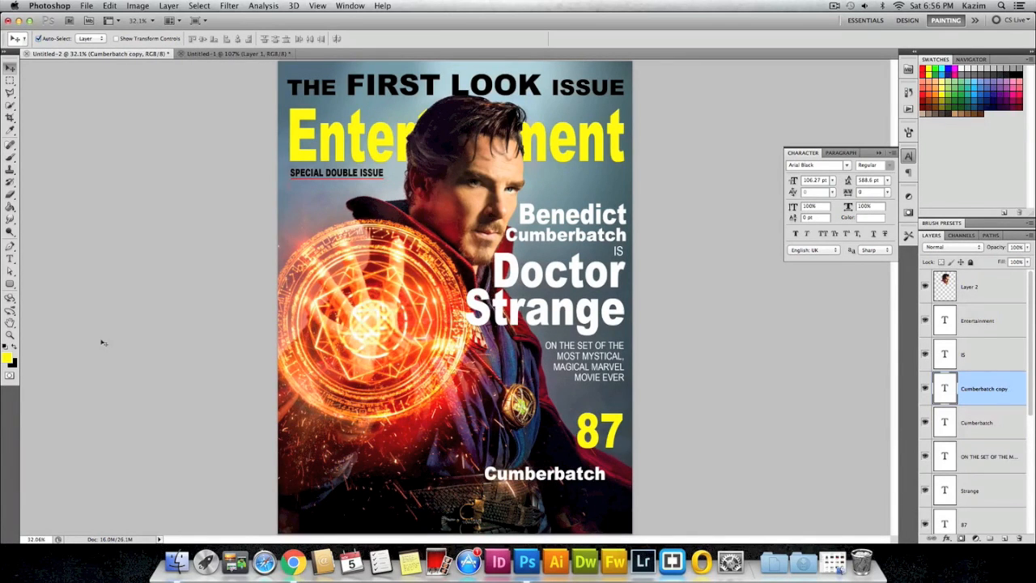
Replace the Cumberbatch copy's wording with EXCLUSIVE FIRST LOOKS on two lines.
left_click(9, 258)
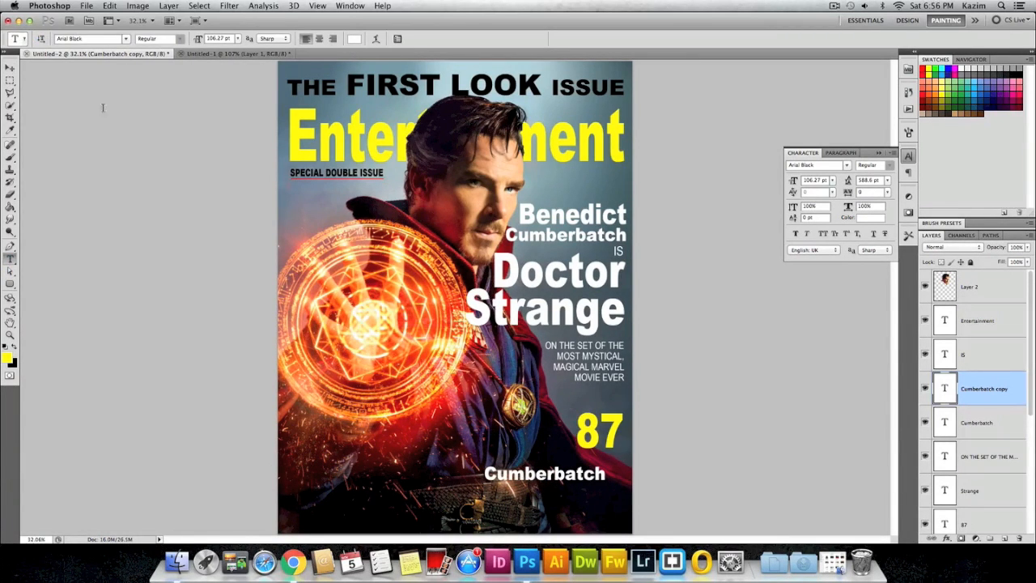
left_click(207, 53)
left_click(104, 53)
left_click_drag(486, 474, 607, 473)
type("EXCLUSIVE")
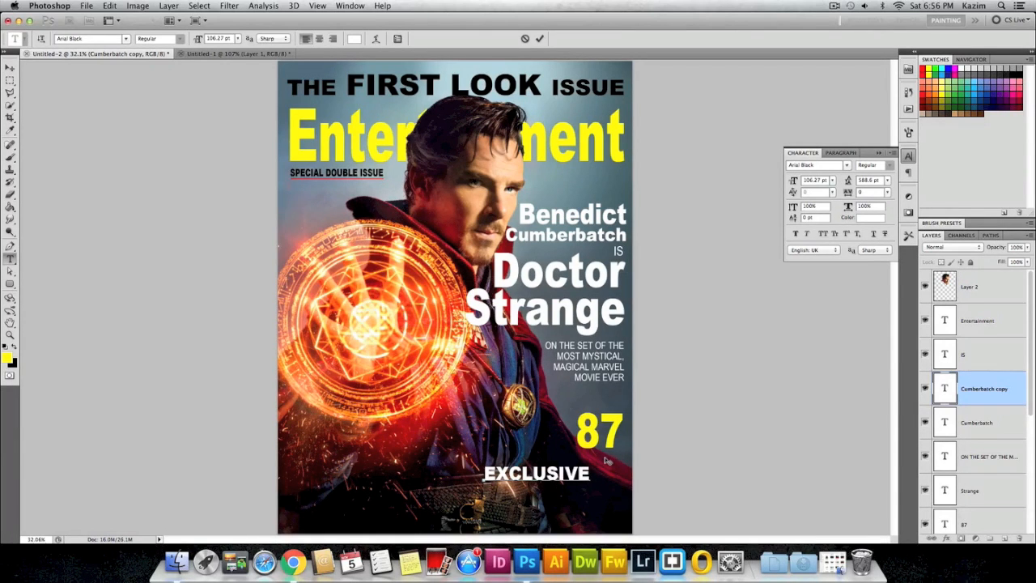
Set the EXCLUSIVE FIRST LOOKS text's leading to 120, right-align it and colour it yellow.
key("ctrl+a")
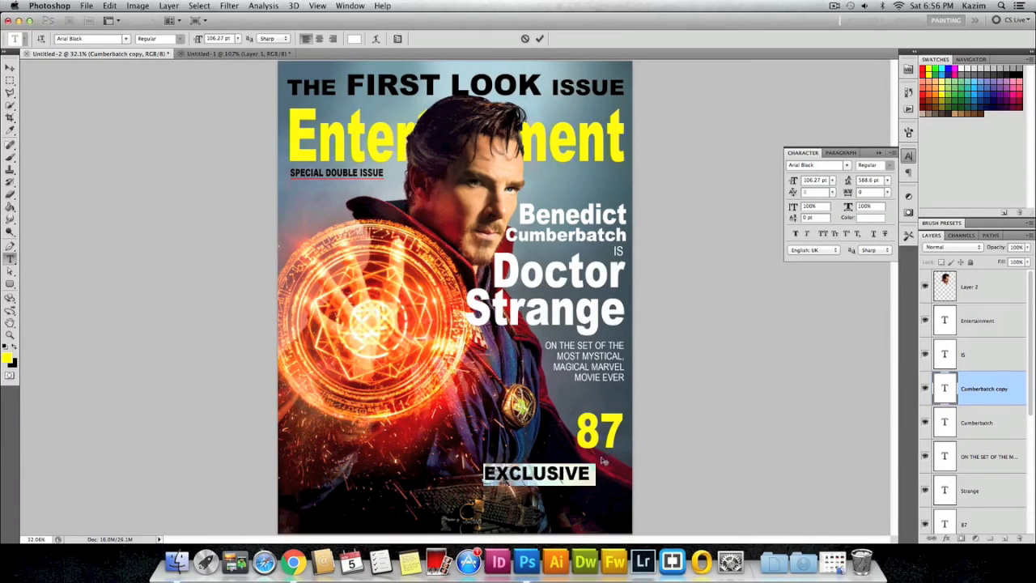
left_click(882, 179)
type("13")
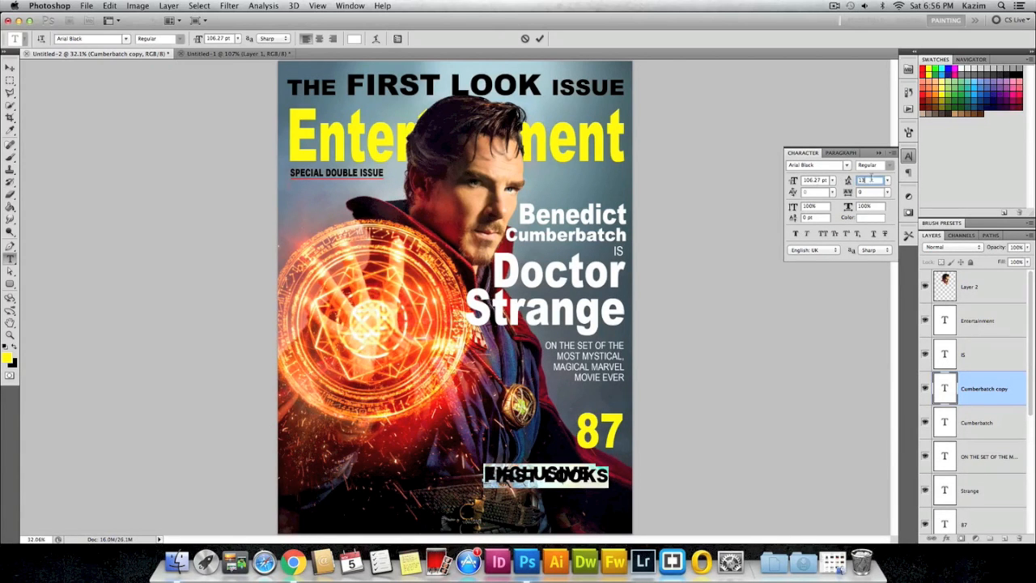
type("2")
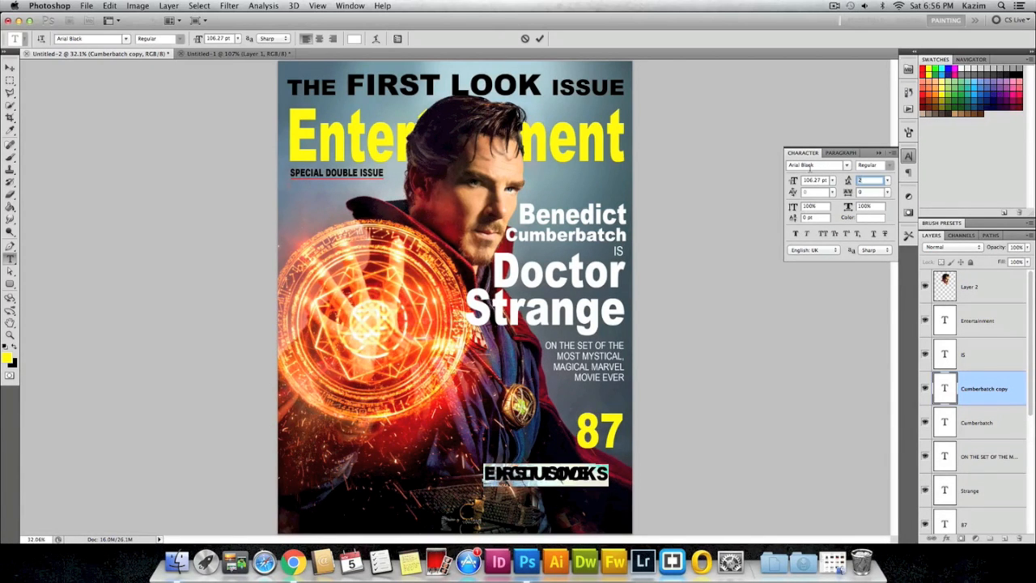
type("72")
type("100")
type("120")
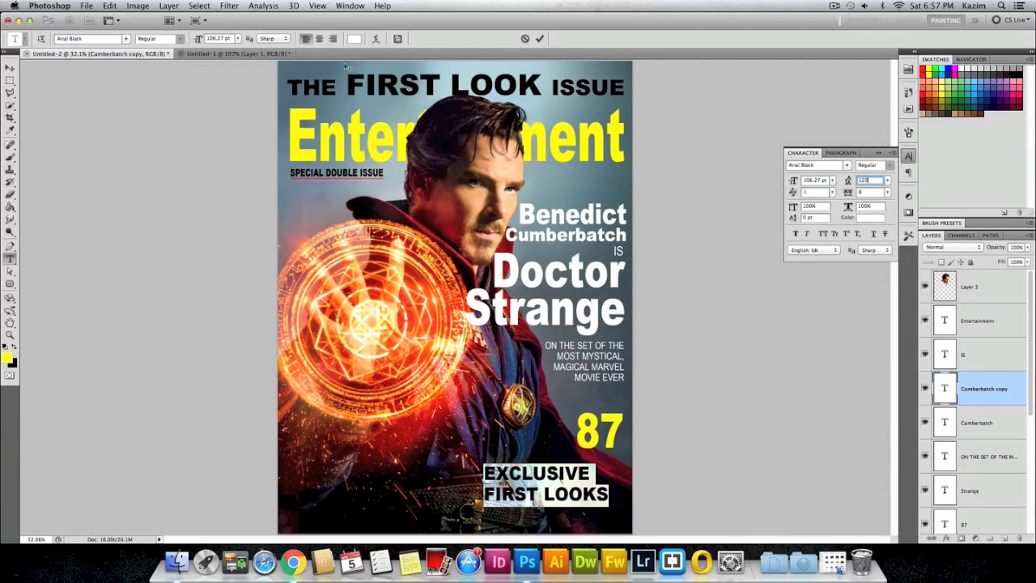
left_click(333, 39)
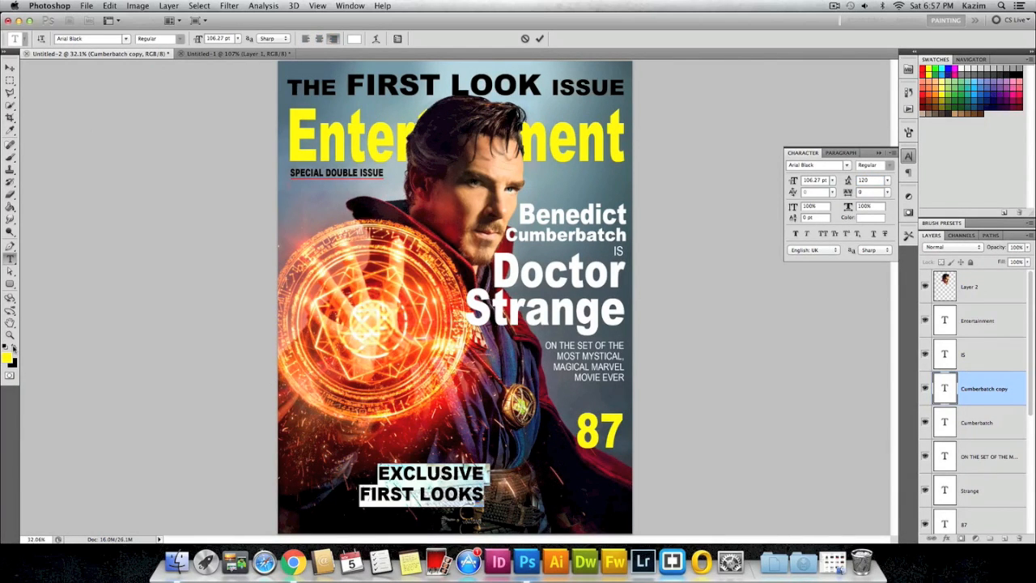
left_click(11, 69)
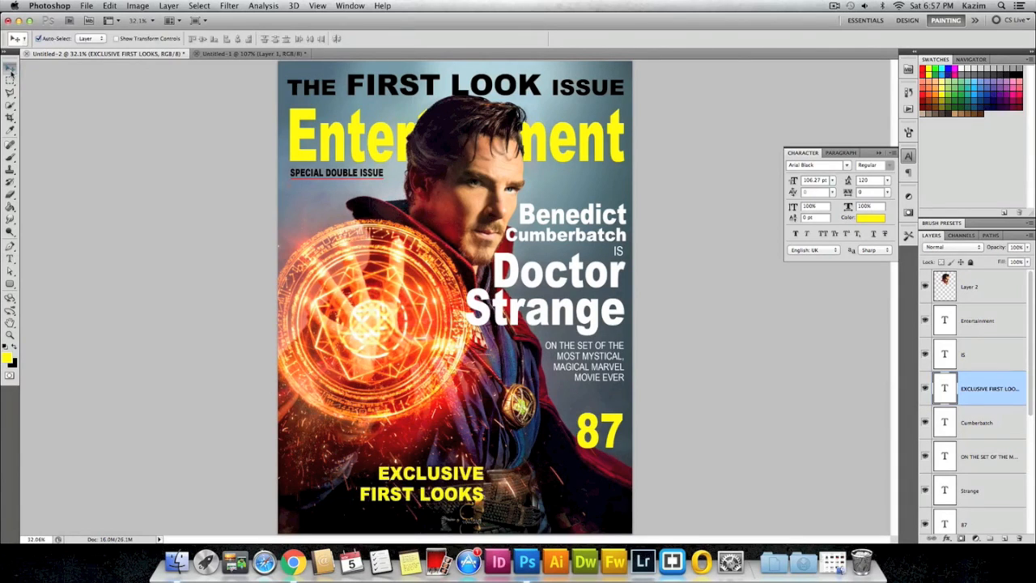
Scale the EXCLUSIVE FIRST LOOKS text down to about 41.6 pt and fit it directly beneath the 87.
left_click_drag(439, 475, 577, 464)
key("super+t")
left_click_drag(488, 492, 606, 466)
key("Return")
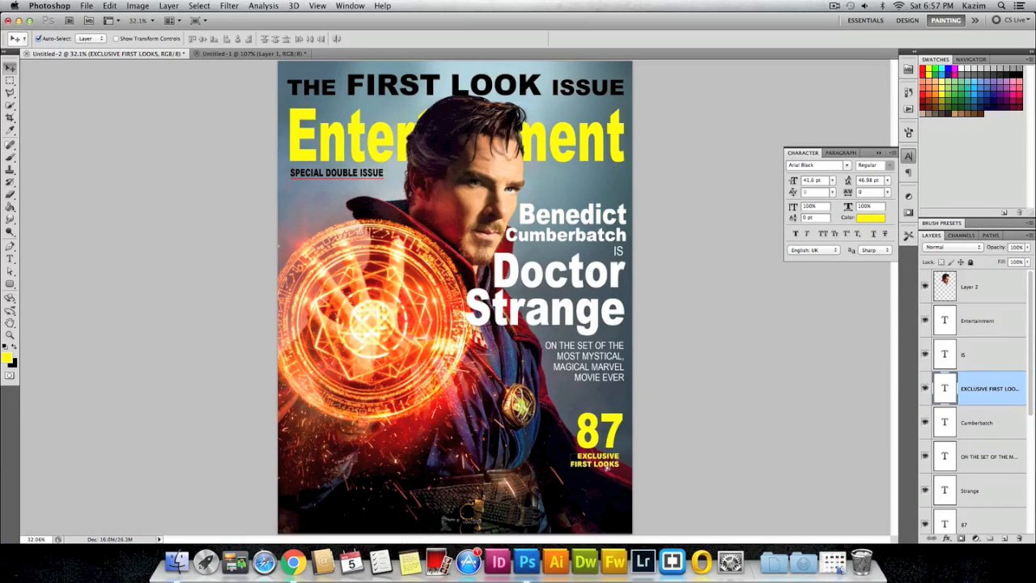
Check the reference cover, then duplicate the EXCLUSIVE FIRST LOOKS text and place the copy just below it.
left_click(235, 54)
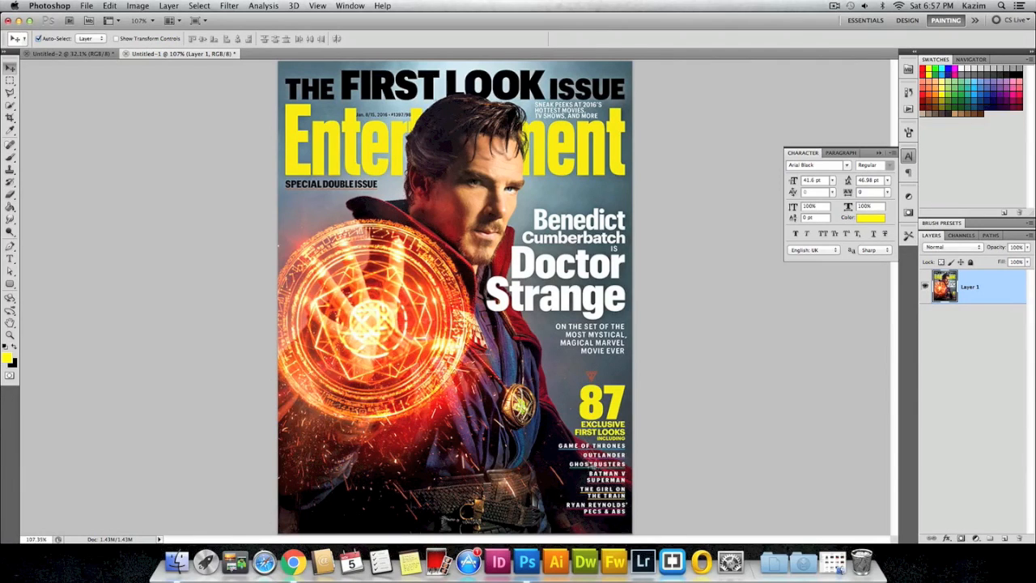
key("ctrl+Tab")
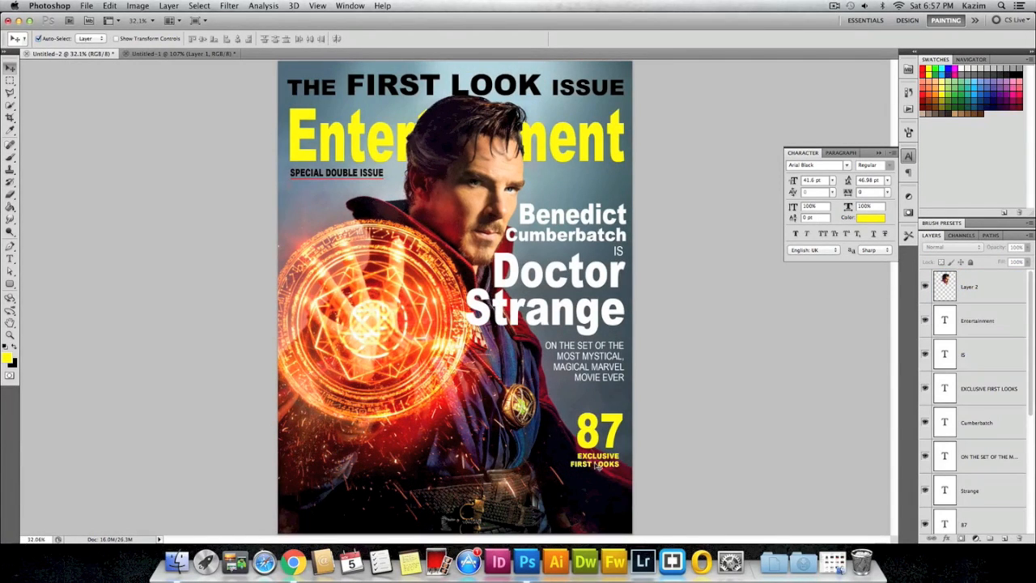
right_click(600, 469)
left_click(604, 466)
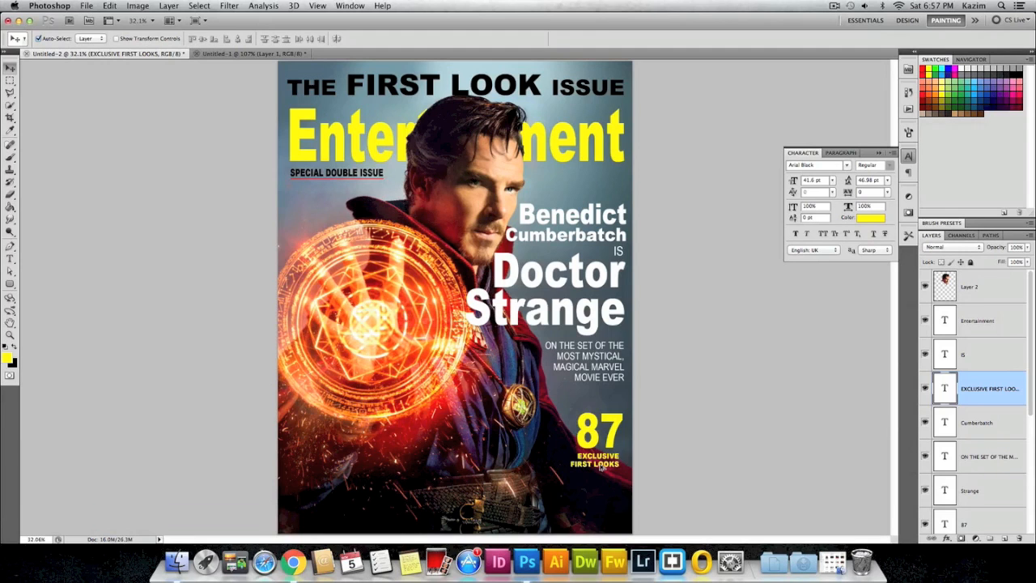
left_click_drag(601, 469, 603, 486, "alt")
Replace the wording of the lower EXCLUSIVE FIRST LOOKS copy with INCLUDING and set its font size to 38 pt.
key("t")
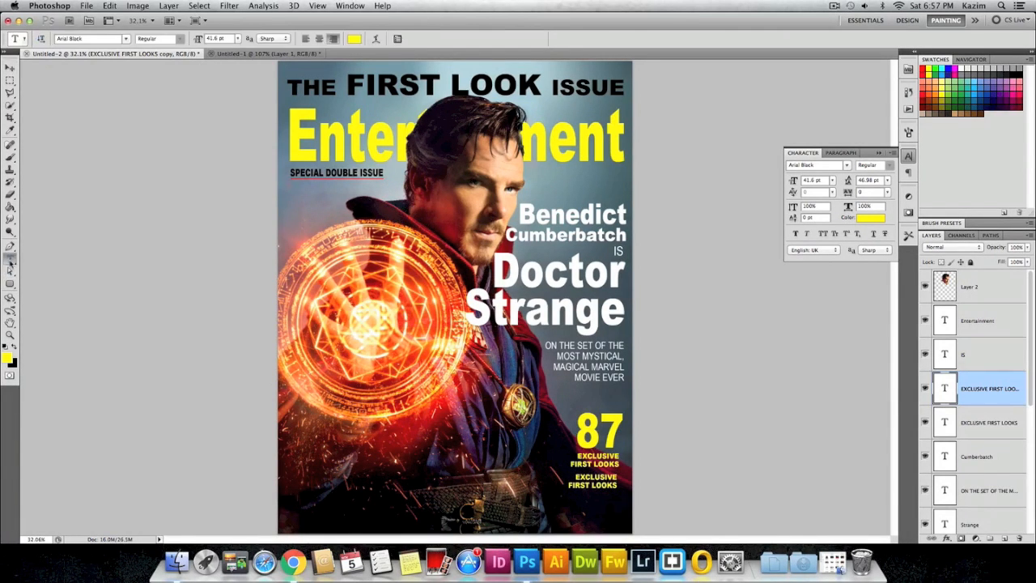
left_click(617, 478)
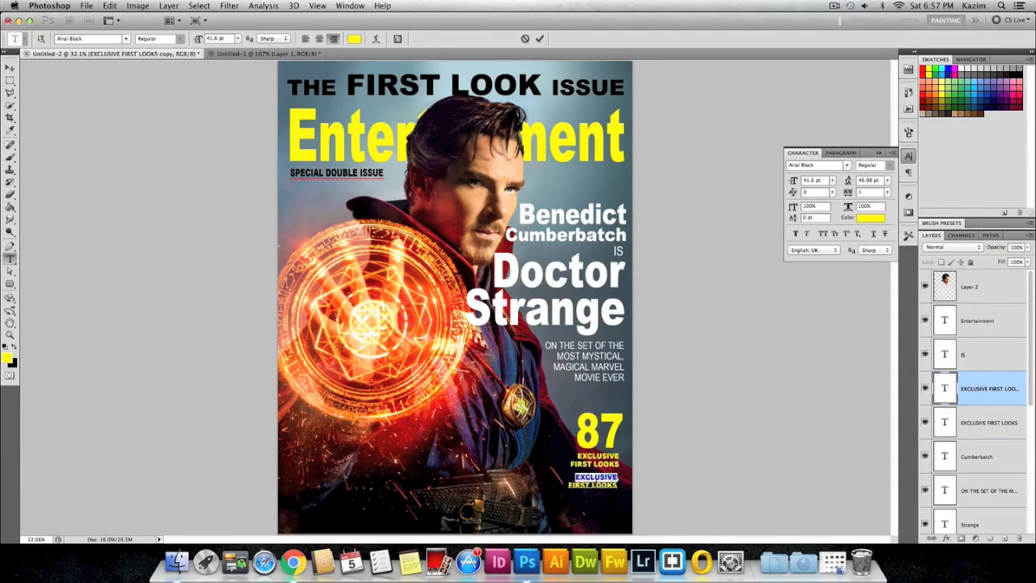
key("super+a")
type("INCLUDING")
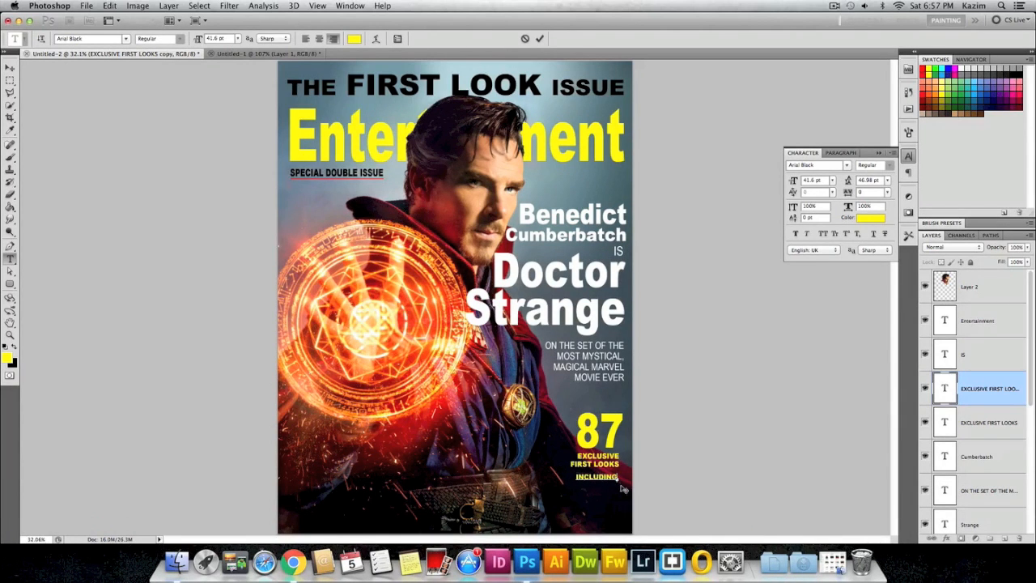
key("super+a")
left_click(232, 39)
type("38")
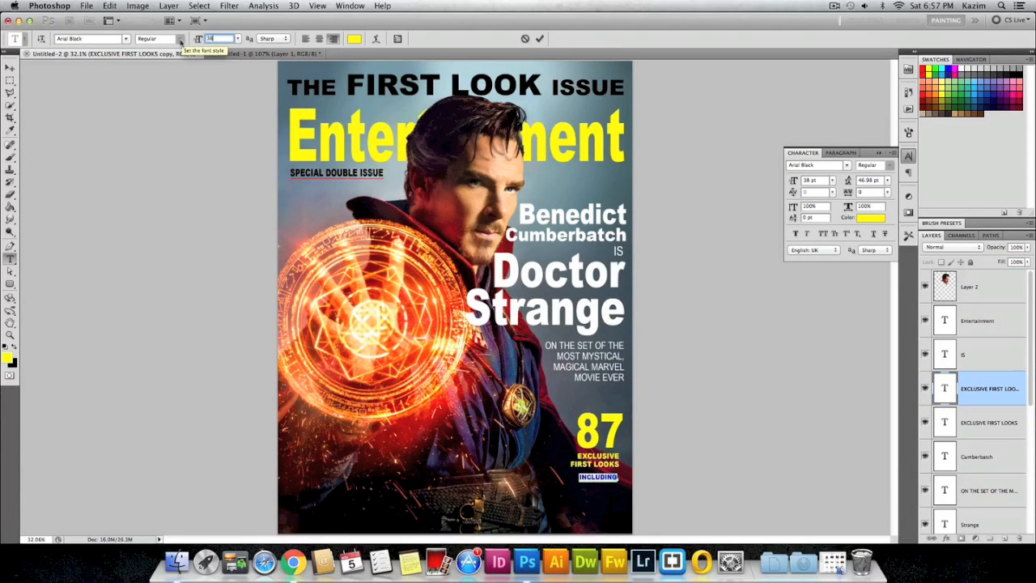
Nudge the yellow INCLUDING text up and slightly right so it sits closer beneath EXCLUSIVE FIRST LOOKS.
left_click(11, 69)
key("Up")
key("Up")
key("Right")
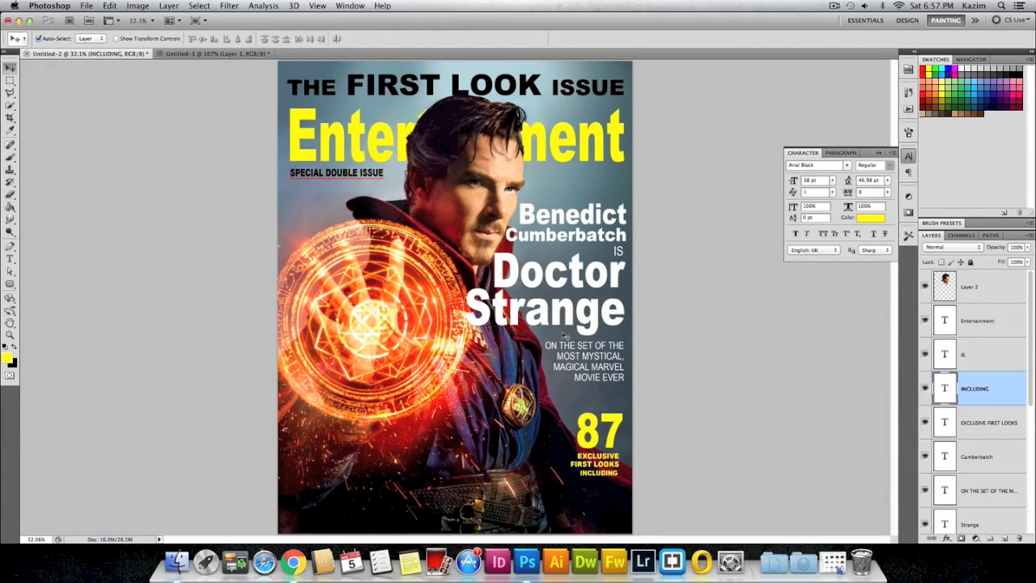
Check the reference cover and place a duplicate of the INCLUDING text just below the original.
left_click(176, 53)
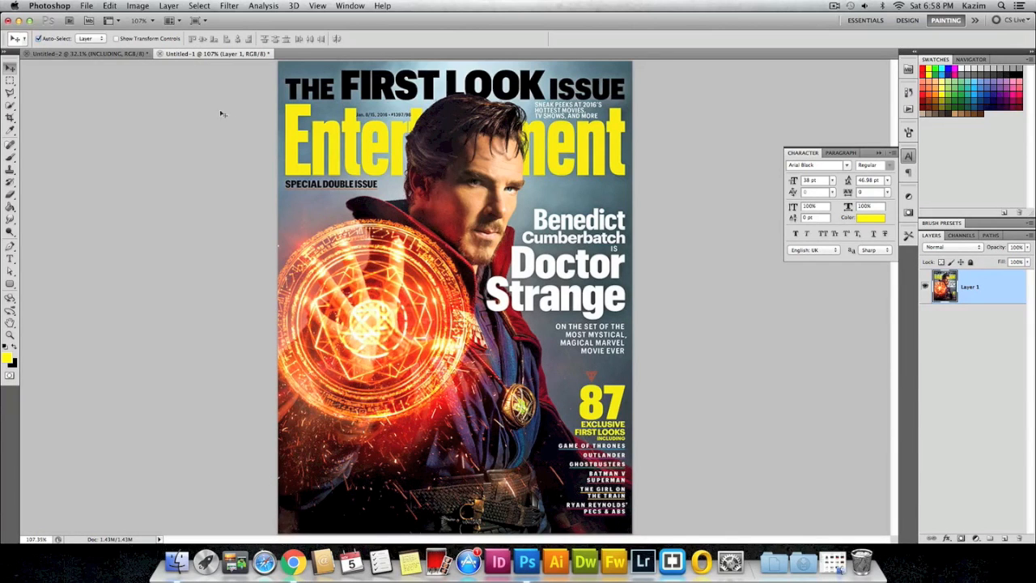
left_click(127, 54)
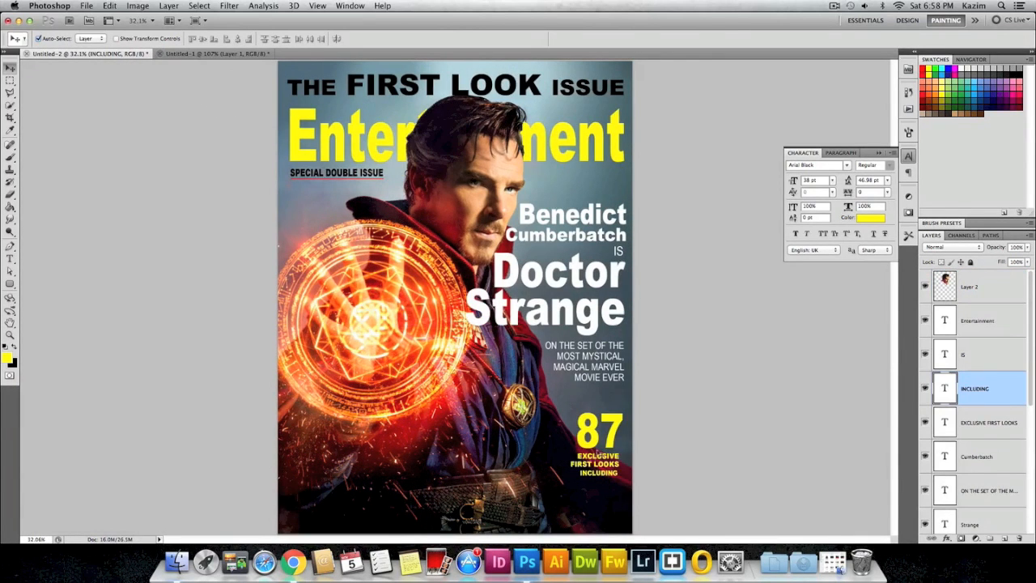
right_click(592, 478)
left_click(603, 478)
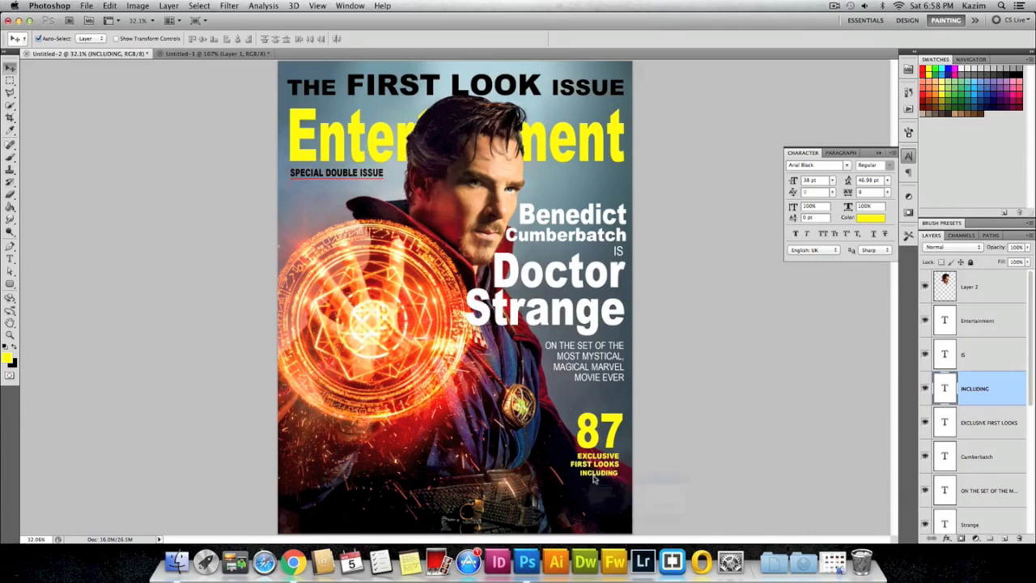
left_click_drag(593, 477, 597, 488)
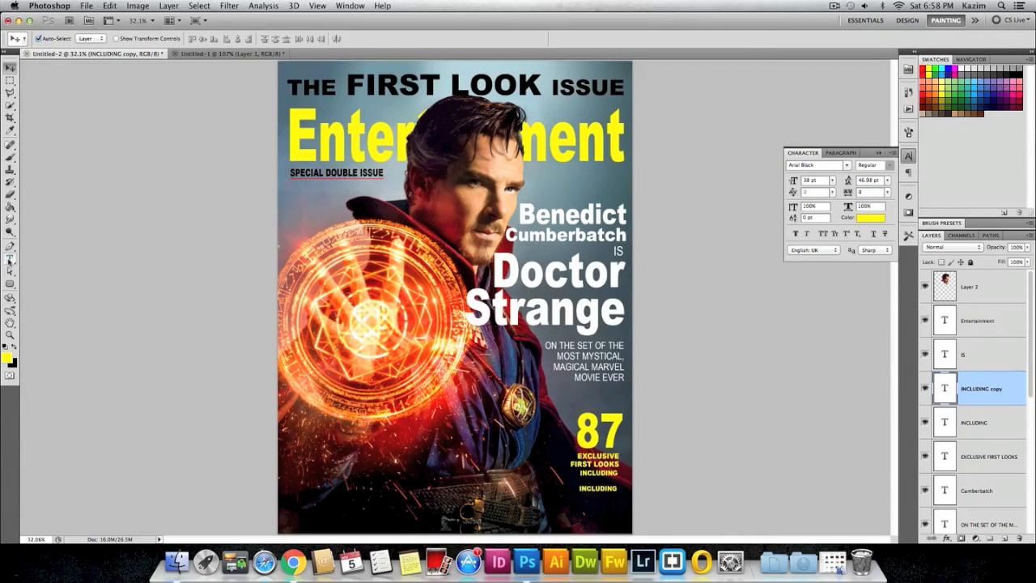
Recolour the lower INCLUDING copy white.
left_click(15, 259)
double_click(599, 489)
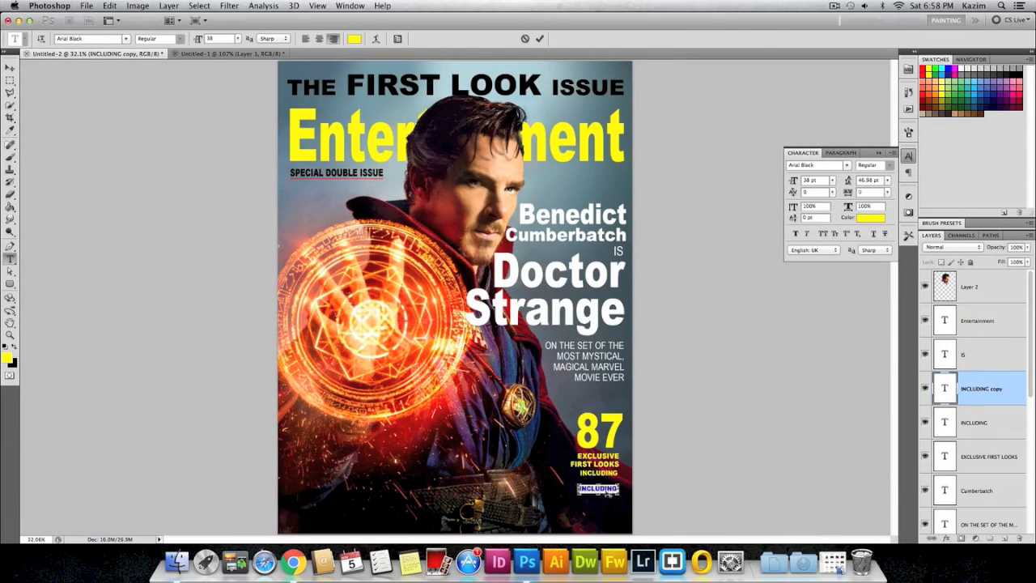
left_click(5, 348)
left_click(14, 347)
left_click(605, 490)
double_click(605, 489)
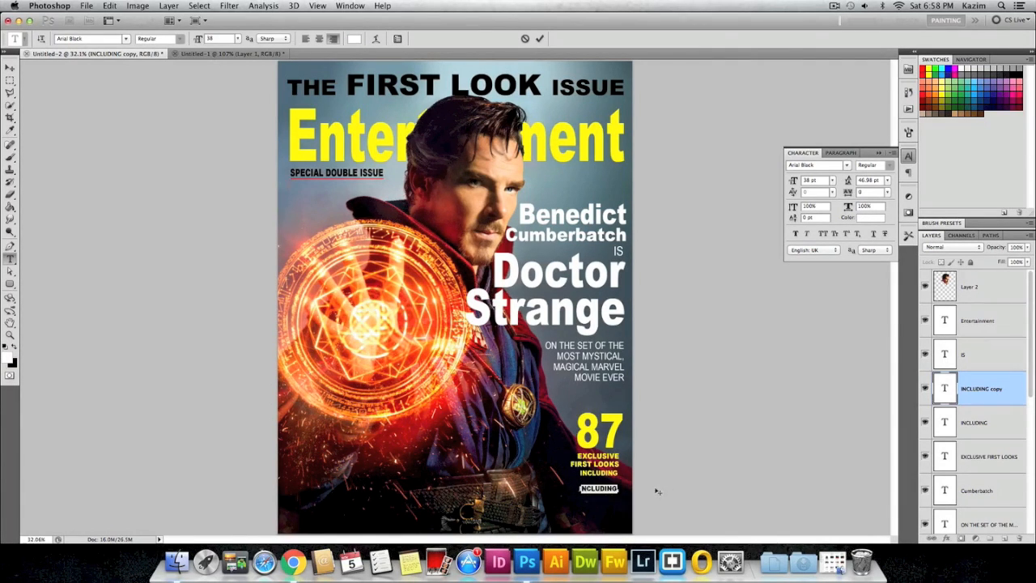
Consult the reference cover and replace the wording of the white INCLUDING copy with GAME OF THRONES.
left_click(227, 54)
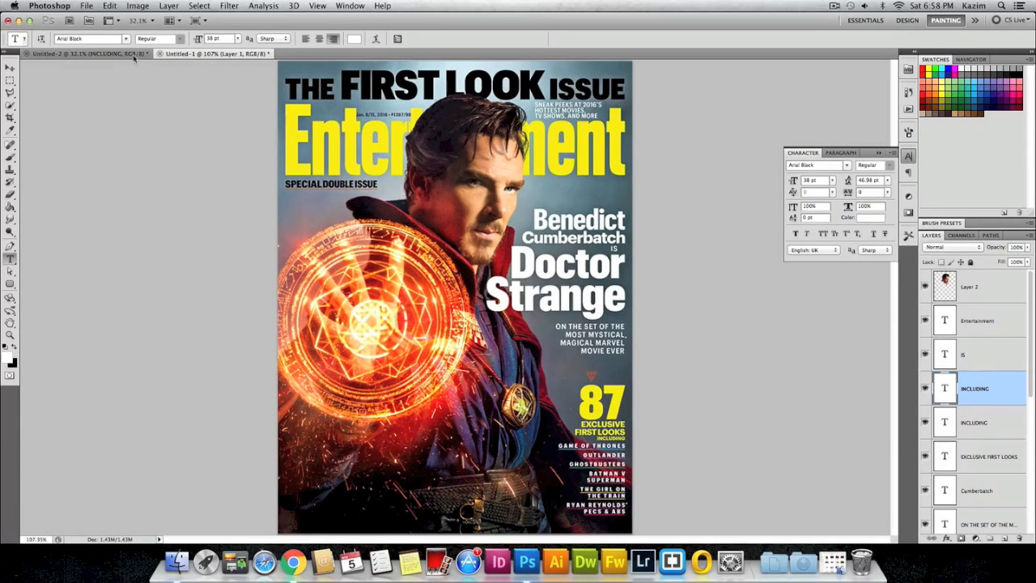
left_click(131, 54)
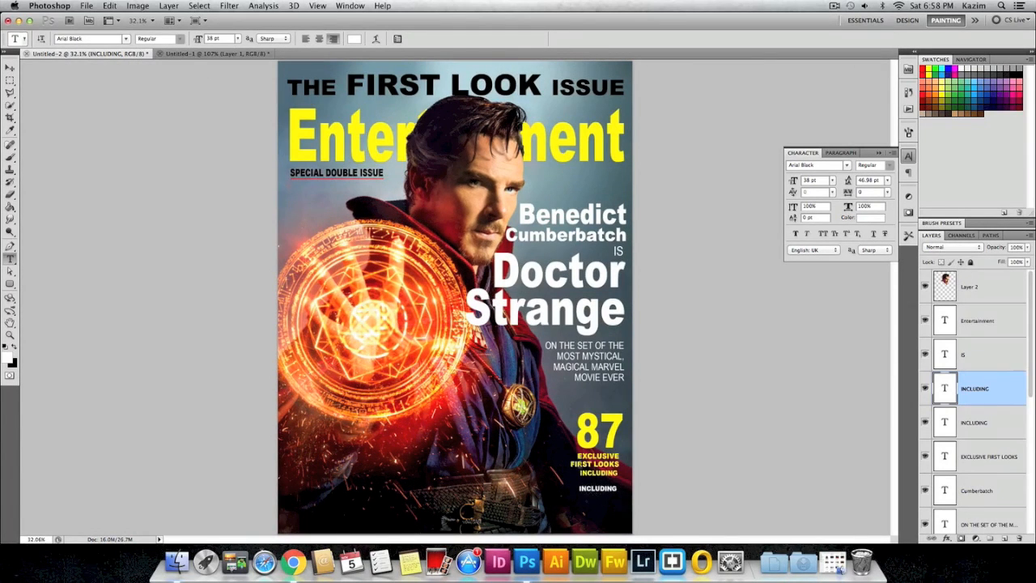
double_click(600, 488)
type("GAME OF T")
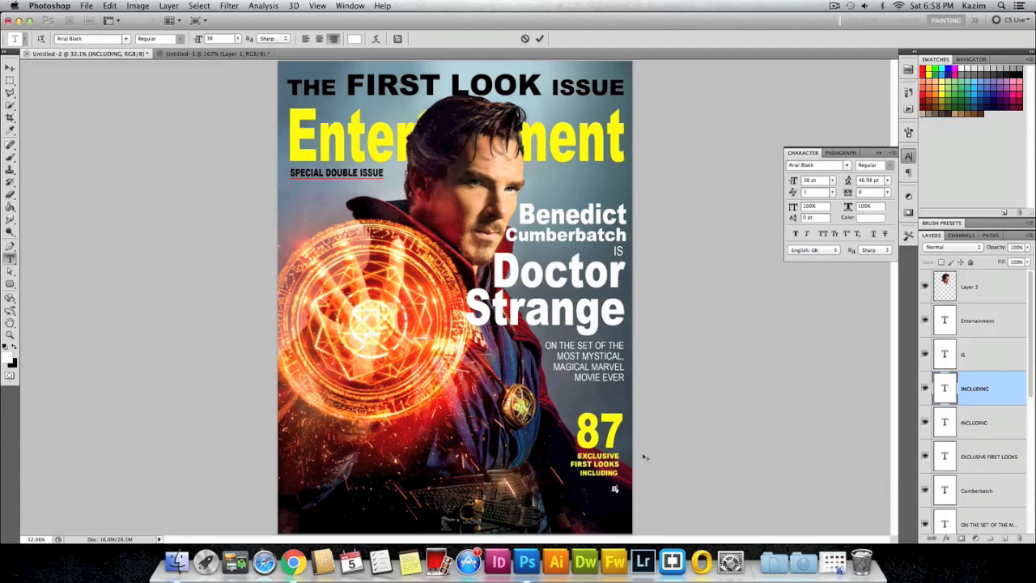
type("HRONES")
key("super+a")
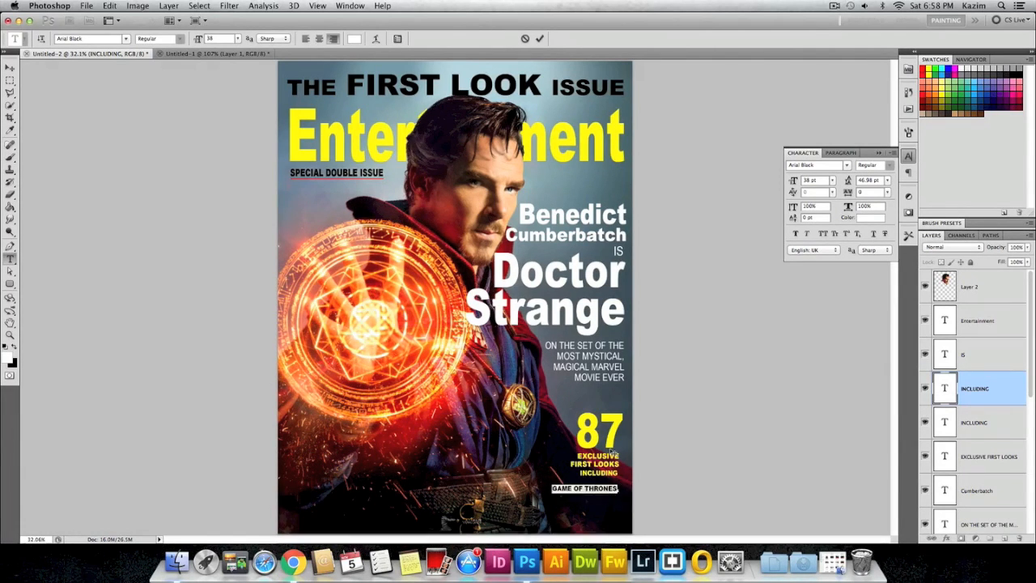
left_click(10, 69)
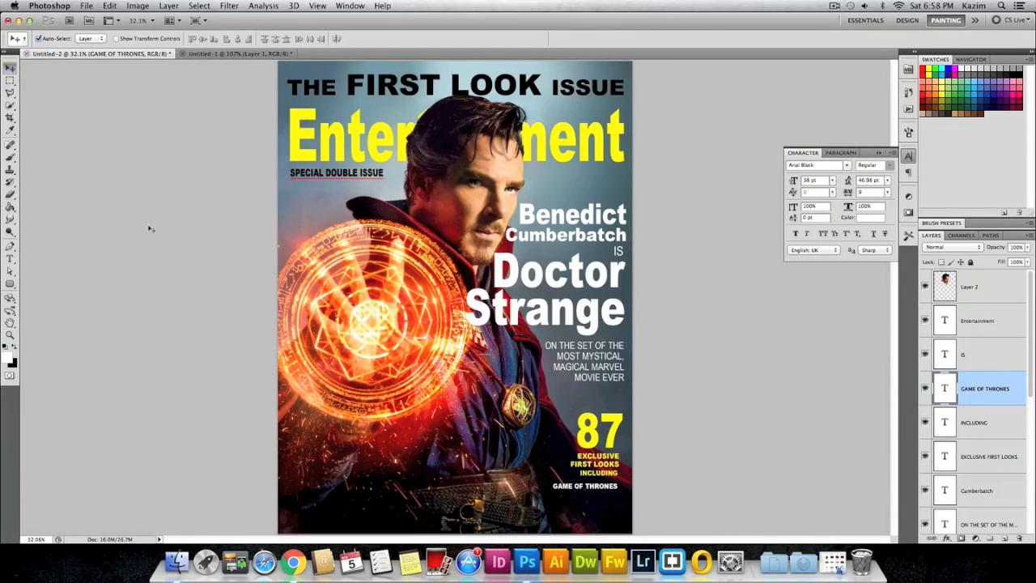
Duplicate the GAME OF THRONES text just below itself and change the copy's wording to OUTLANDER.
left_click_drag(581, 488, 580, 502)
left_click(9, 258)
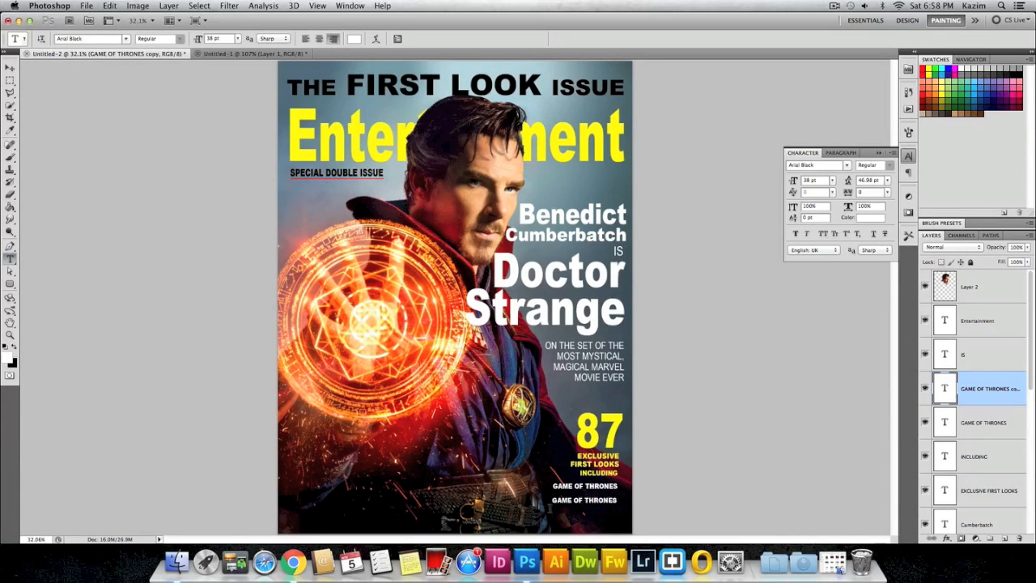
left_click_drag(552, 501, 618, 501)
key("BackSpace")
type("OUTLANDER")
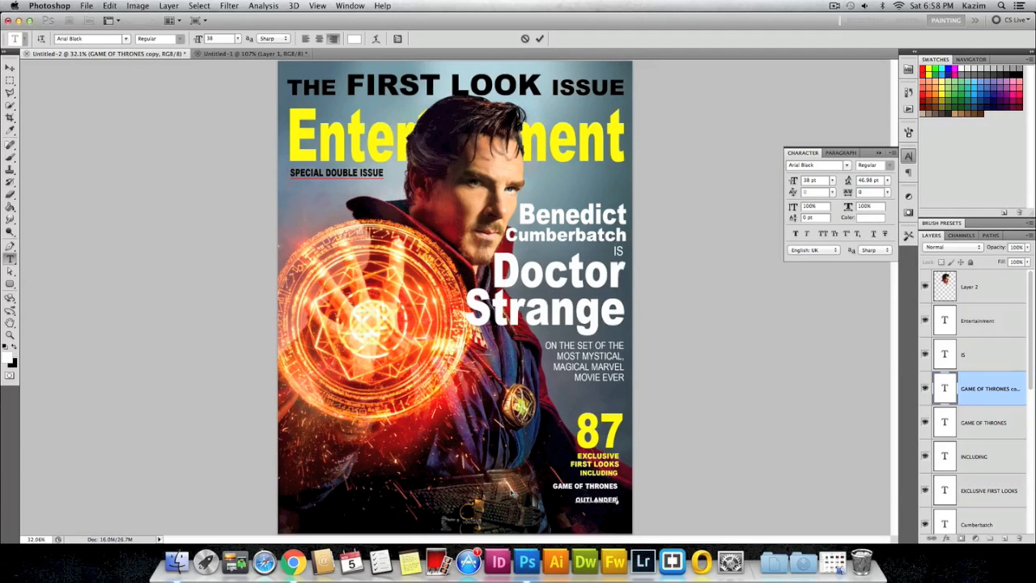
left_click(10, 67)
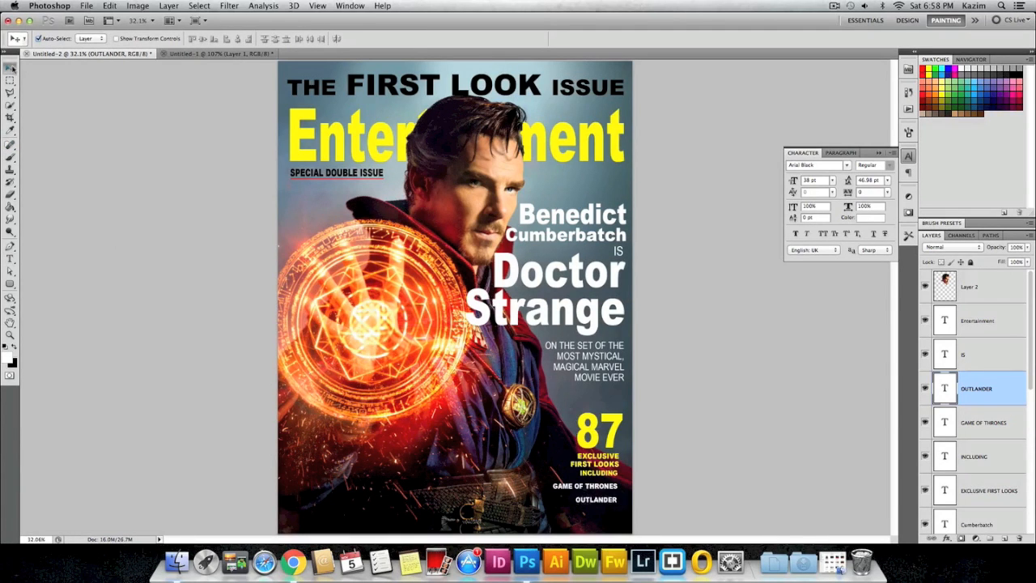
Duplicate the OUTLANDER text just below itself and change the copy's wording to GHOSTBUSTERS.
left_click_drag(594, 502, 593, 516)
key("t")
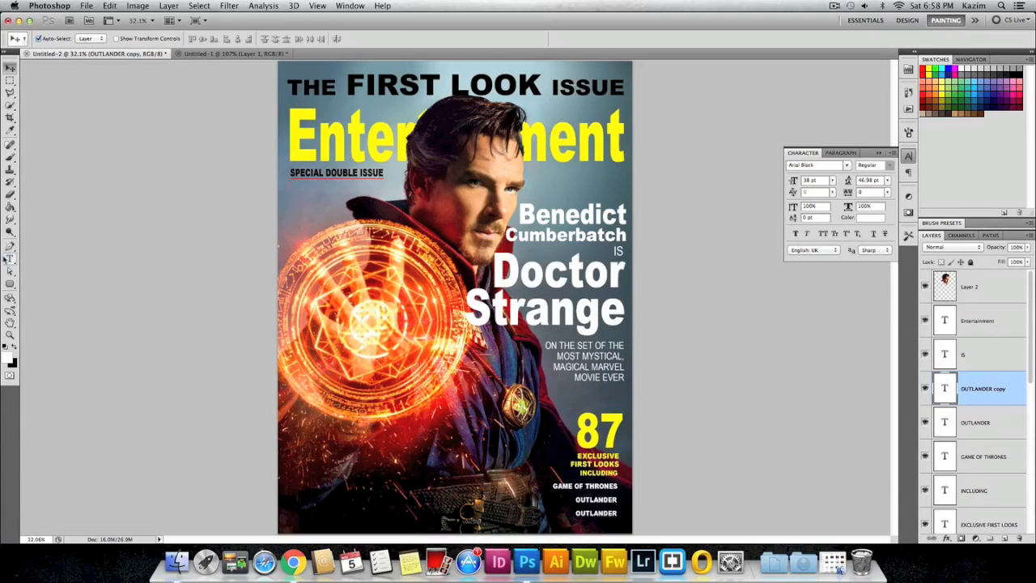
double_click(612, 512)
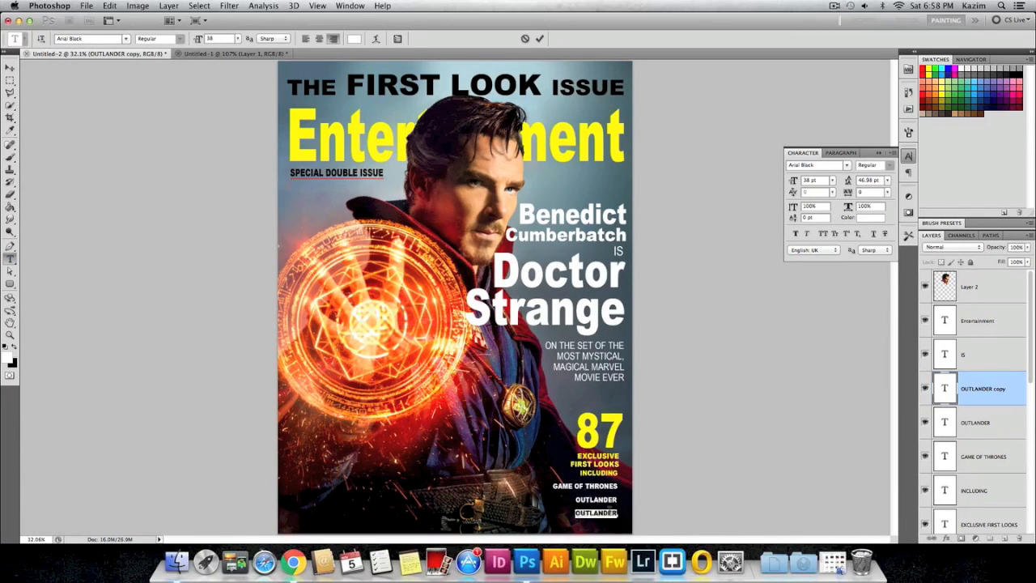
type("GHOSTBUSTERS")
left_click(10, 67)
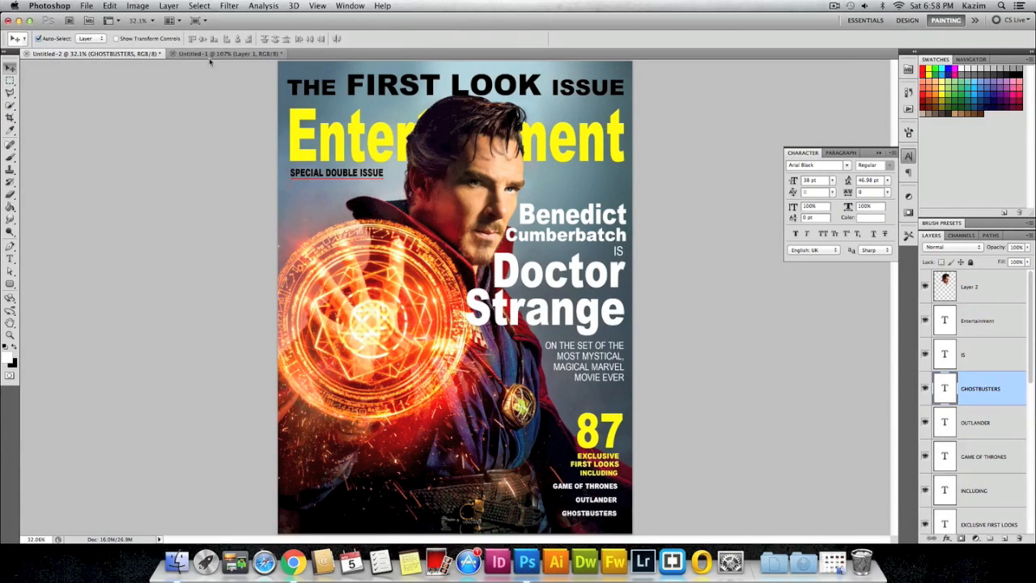
Check the reference cover and duplicate the red line under SPECIAL DOUBLE ISSUE.
left_click(209, 55)
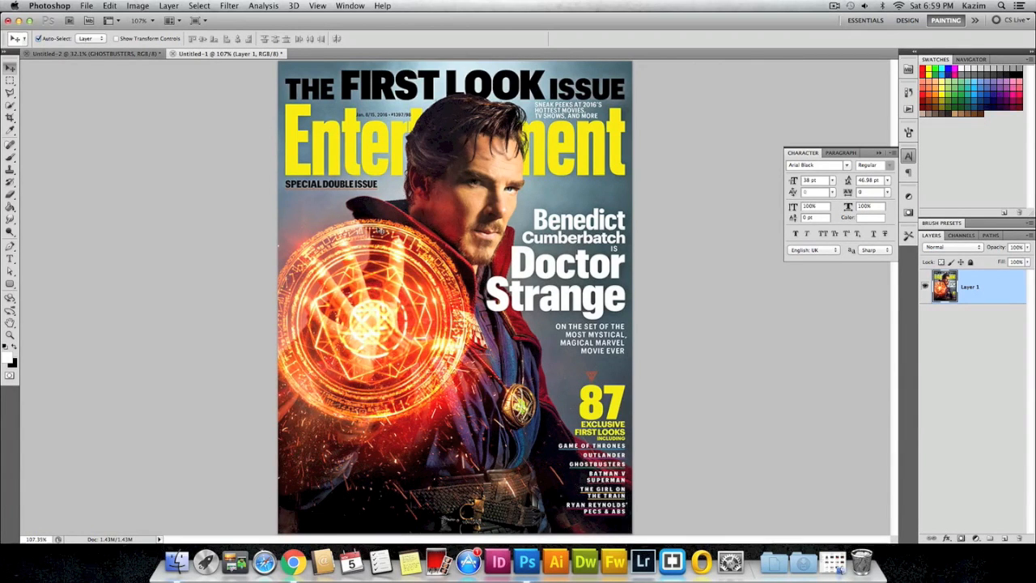
left_click(95, 54)
left_click(320, 184)
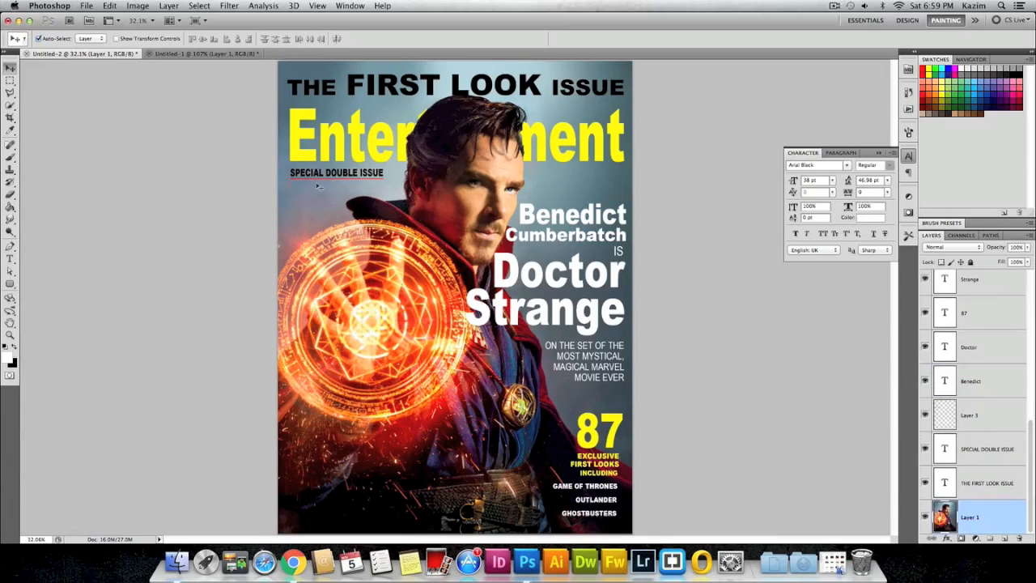
key("super+plus")
key("super+plus")
key("super+plus")
scroll(259, 173, "up", 5)
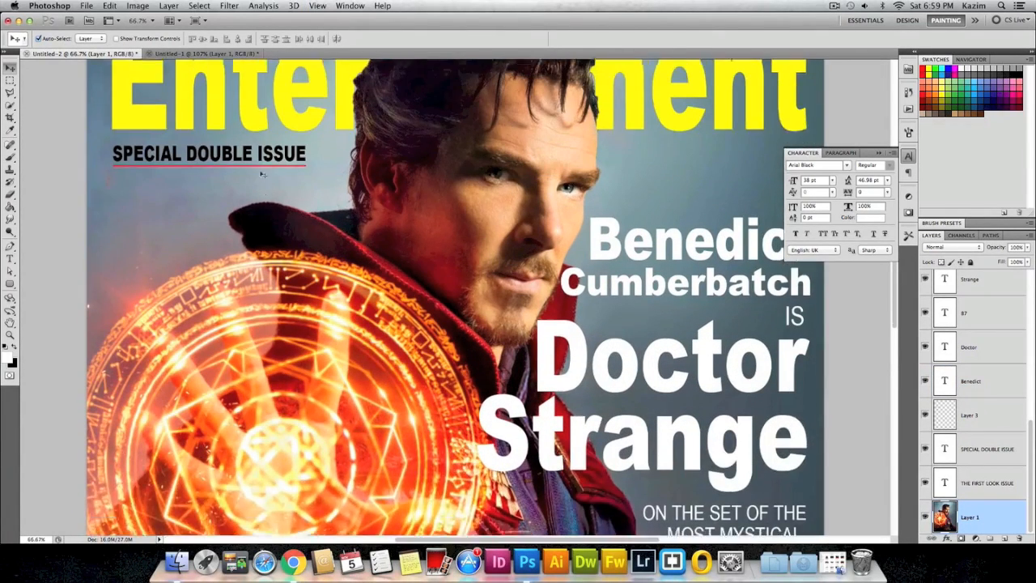
right_click(183, 223)
left_click(186, 224)
mouse_move(186, 223)
left_mouse_down()
mouse_move(198, 233)
mouse_move(193, 220)
left_mouse_up()
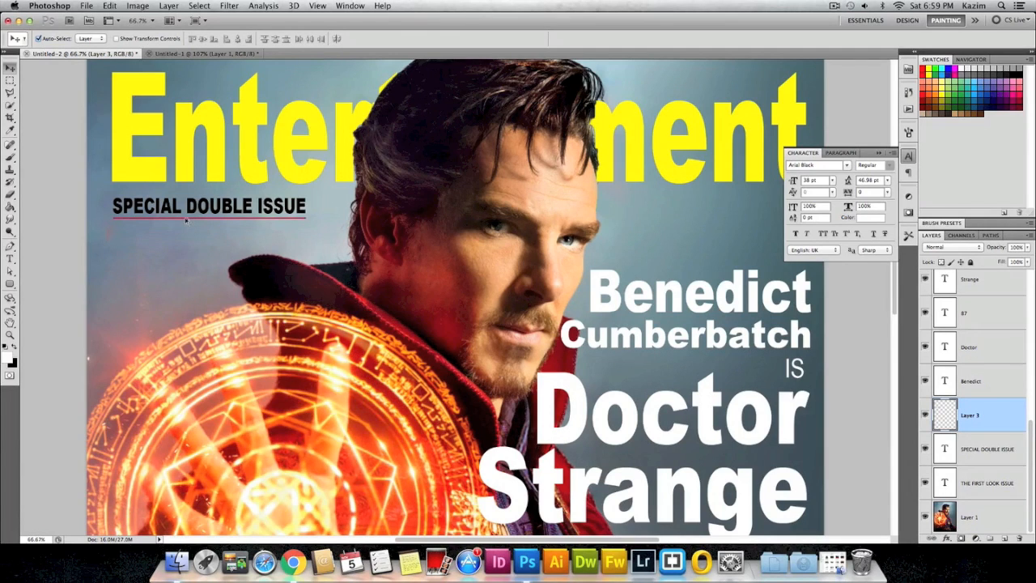
left_click(191, 223)
left_click_drag(190, 219, 213, 249)
key("super+z")
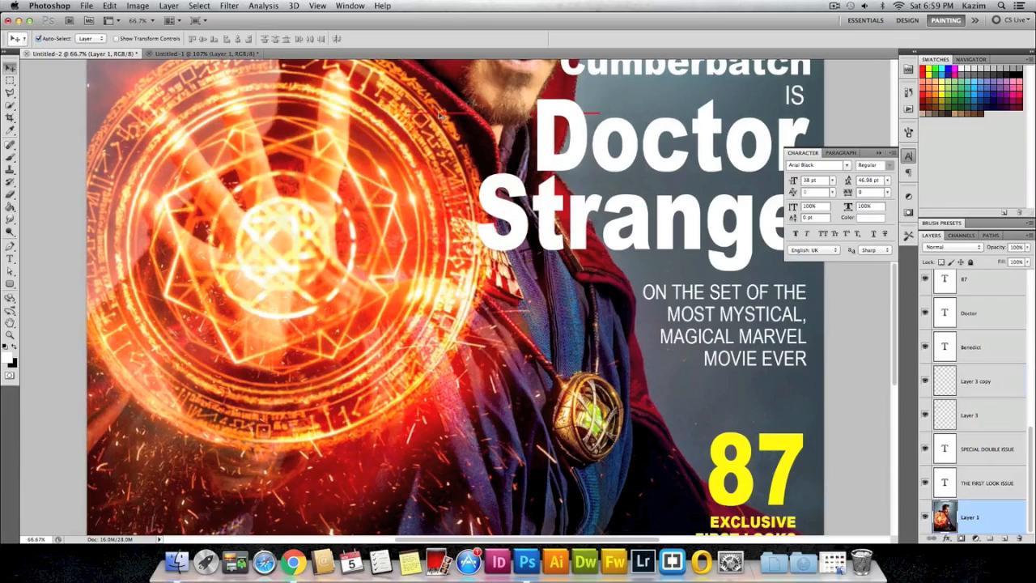
Move the duplicated red line down the cover and place it beneath GAME OF THRONES.
left_click_drag(440, 114, 652, 508)
scroll(662, 485, "down", 5)
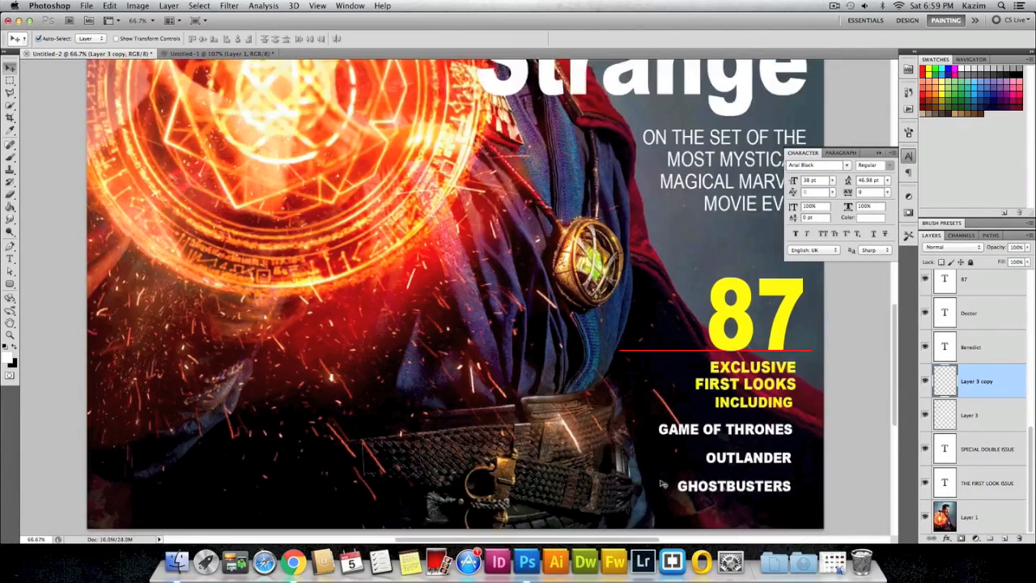
scroll(662, 484, "down", 2)
left_click_drag(638, 294, 613, 381)
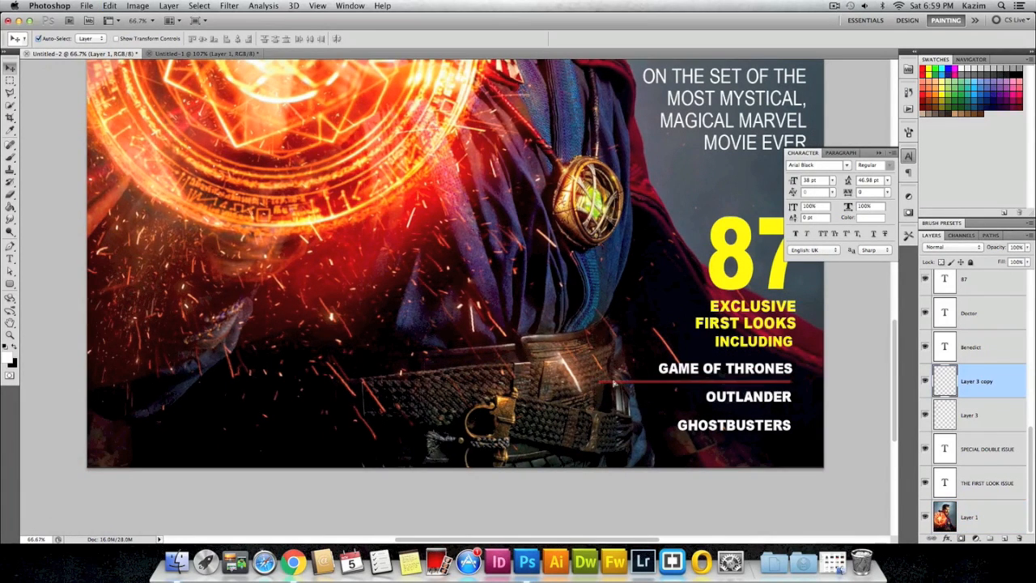
Shorten the red line beneath GAME OF THRONES from its left end to match the text's width.
key("ctrl+t")
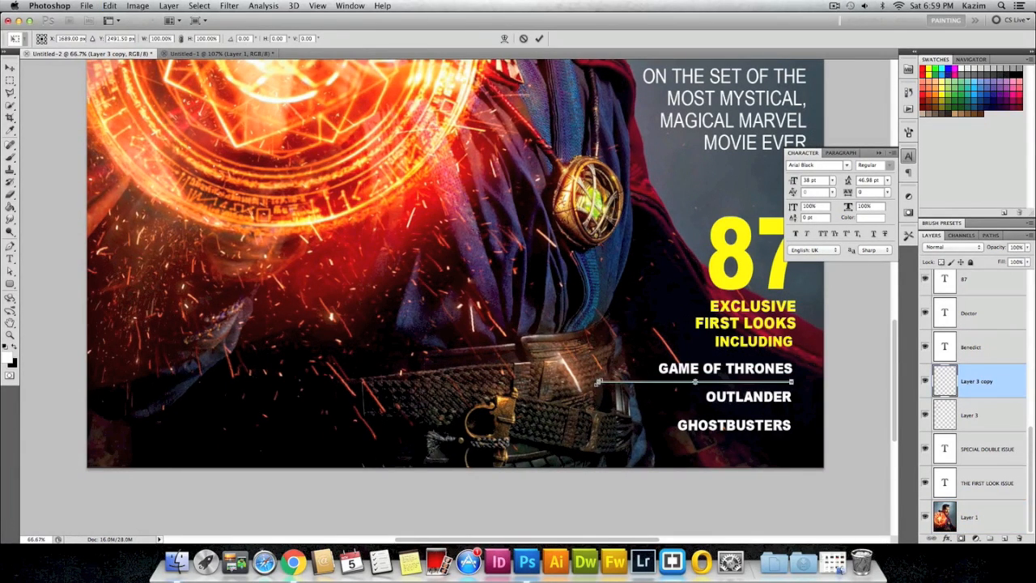
key("super+equal")
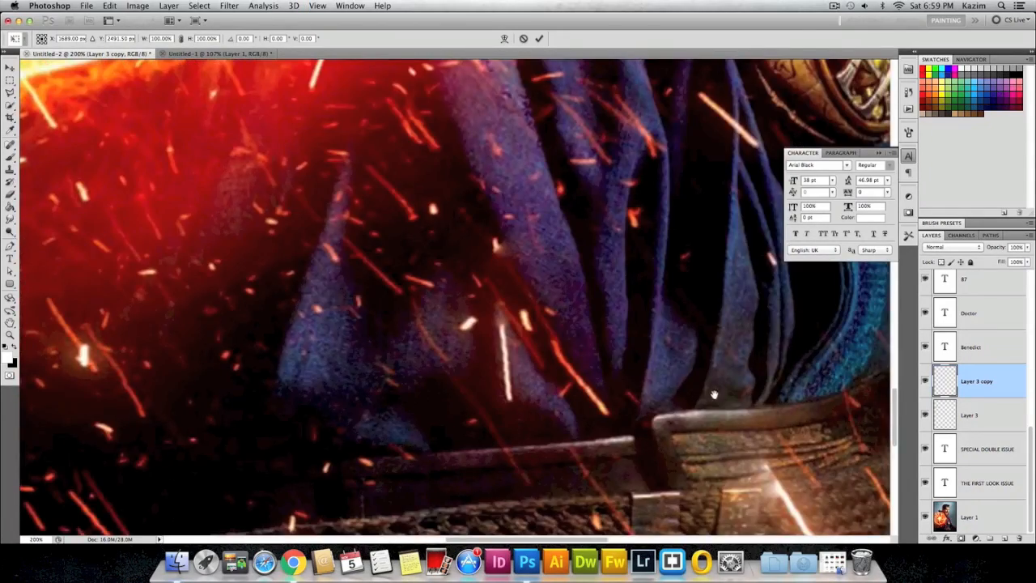
key("super+equal")
left_click_drag(449, 278, 304, 205)
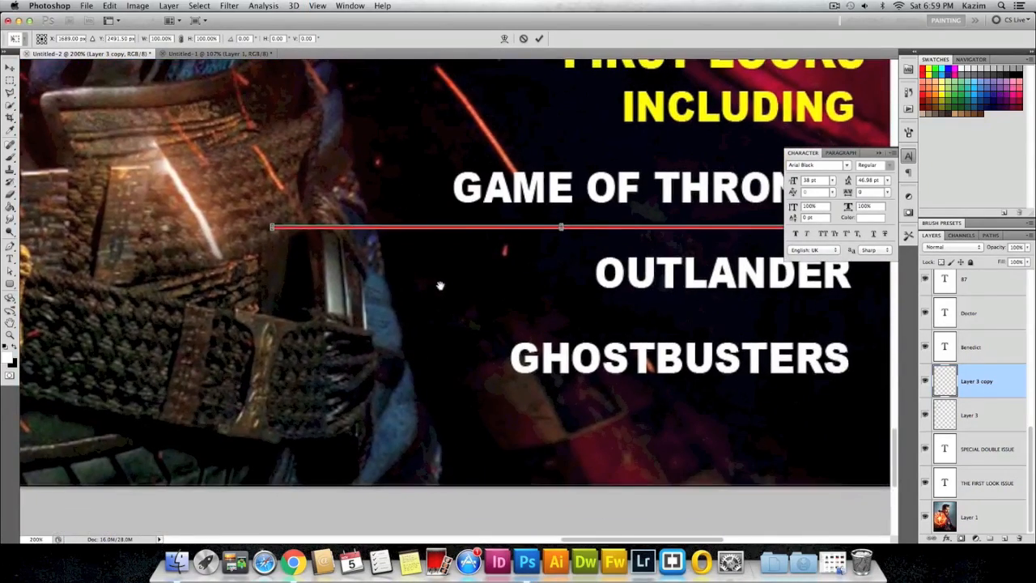
left_click(909, 156)
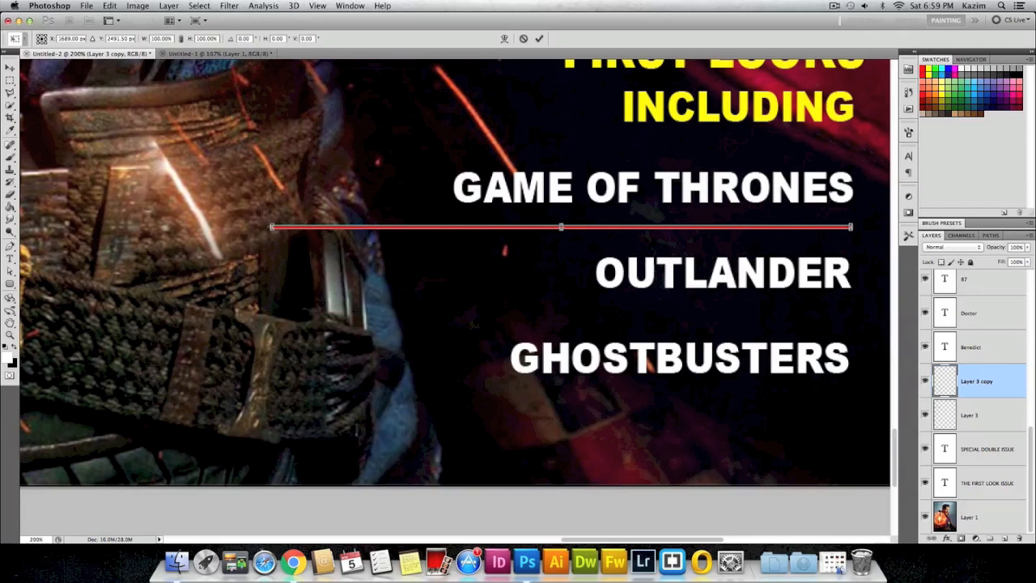
left_click_drag(272, 228, 456, 228)
key("Return")
Nudge the shortened red line up so it sits close under GAME OF THRONES.
key("Up")
key("Up")
key("Up")
key("Up")
key("Up")
key("Up")
key("Up")
key("Up")
Copy the red underline beneath GHOSTBUSTERS and shorten it to about 84.6% width to match the text.
left_click_drag(478, 219, 470, 389)
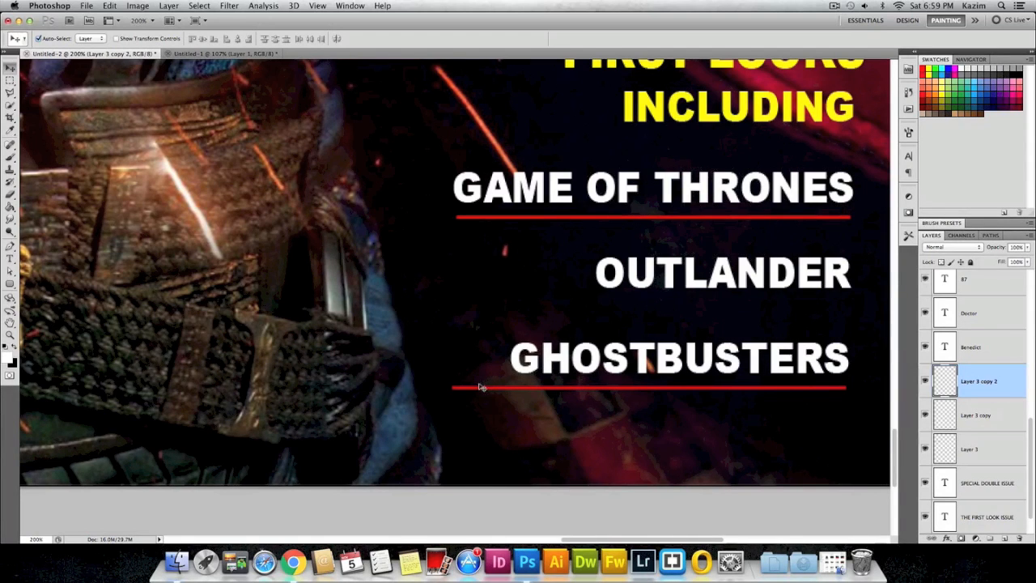
key("super+t")
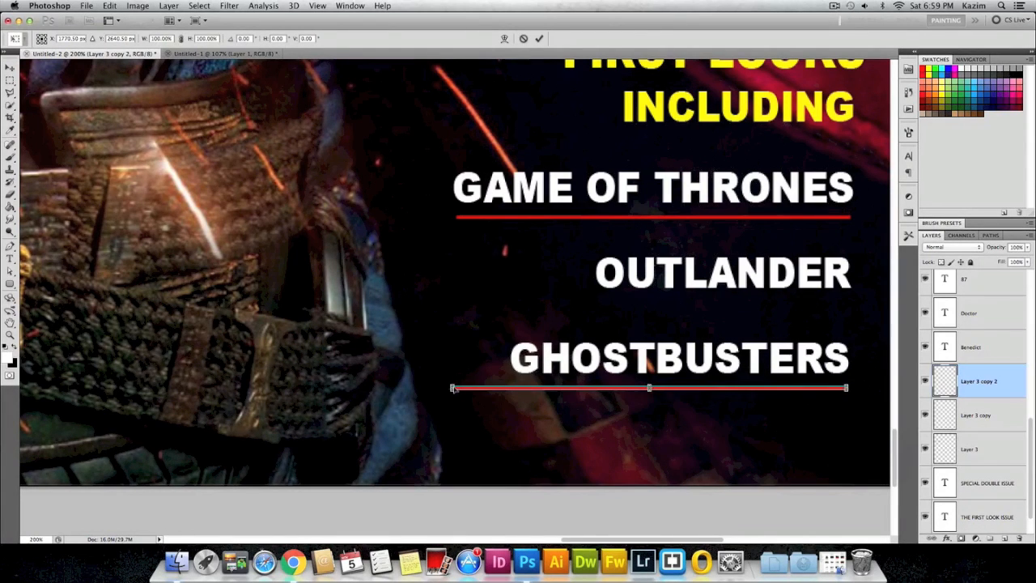
left_click_drag(451, 387, 511, 383)
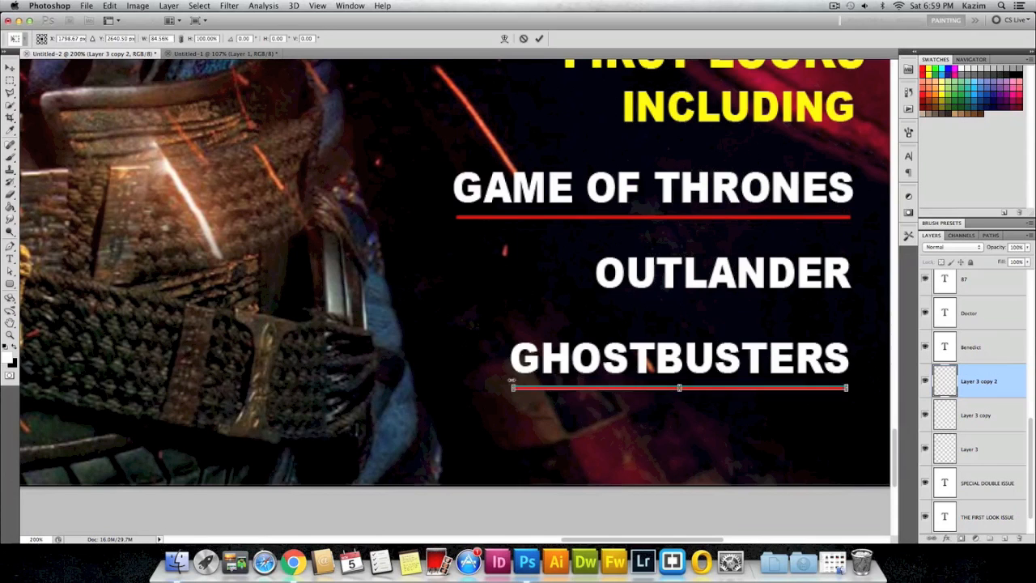
key("Return")
Copy the red underline beneath OUTLANDER, shorten it to about 76.9% width, and compare with the reference cover.
left_click_drag(555, 388, 592, 302)
key("ctrl+t")
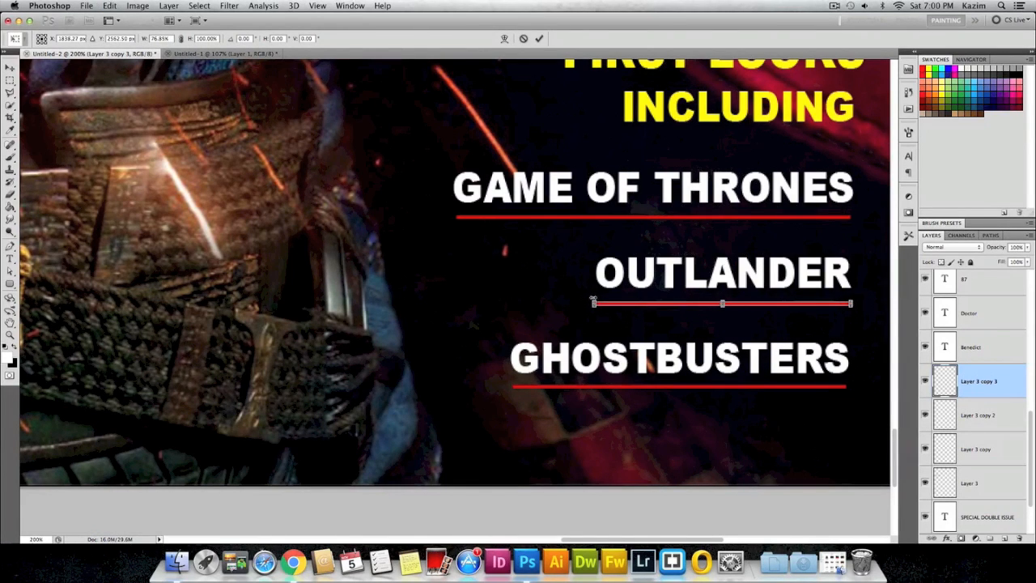
key("Return")
left_click(183, 54)
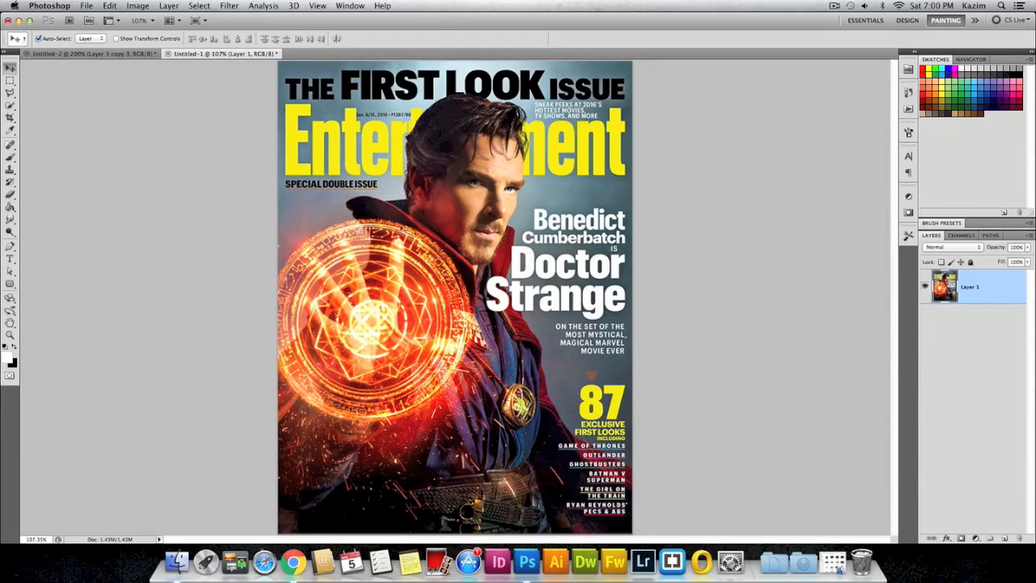
left_click(129, 54)
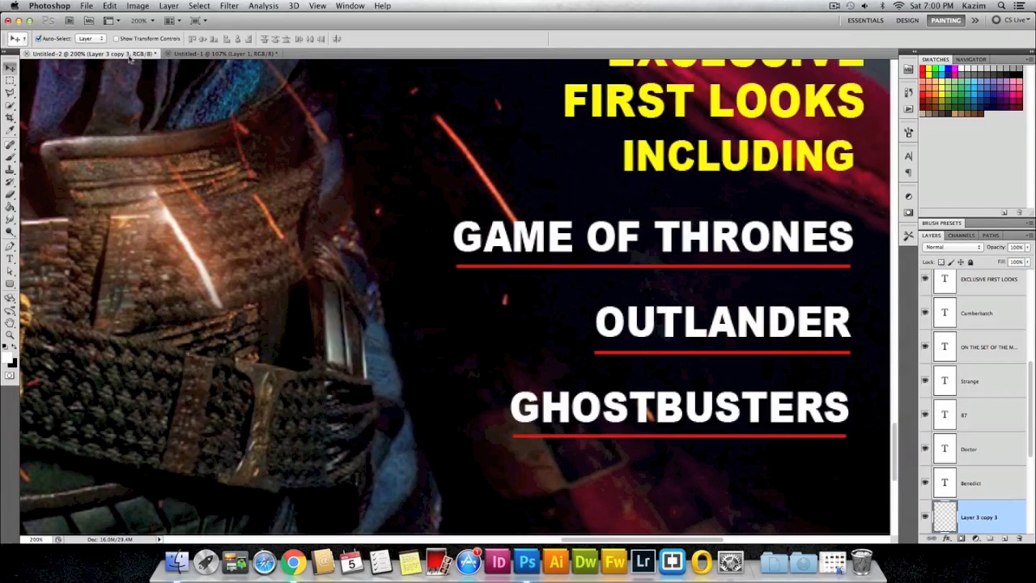
Load the pixels of the red underline beneath OUTLANDER as a selection and set the foreground color to blue #0076ff.
right_click(663, 356)
left_click(670, 354)
right_click(671, 355)
left_click(684, 360)
left_click(945, 517, "super")
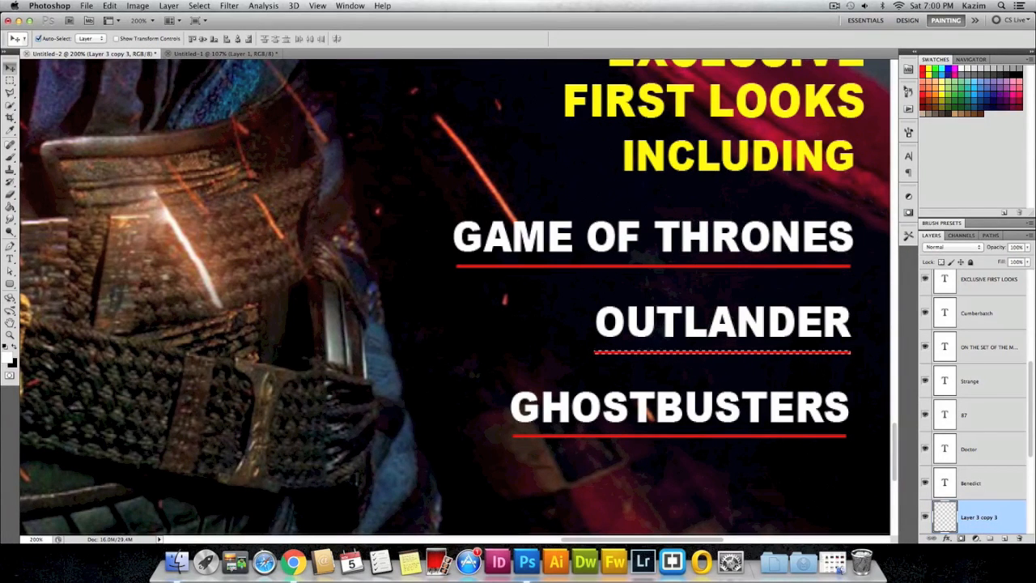
left_click(11, 361)
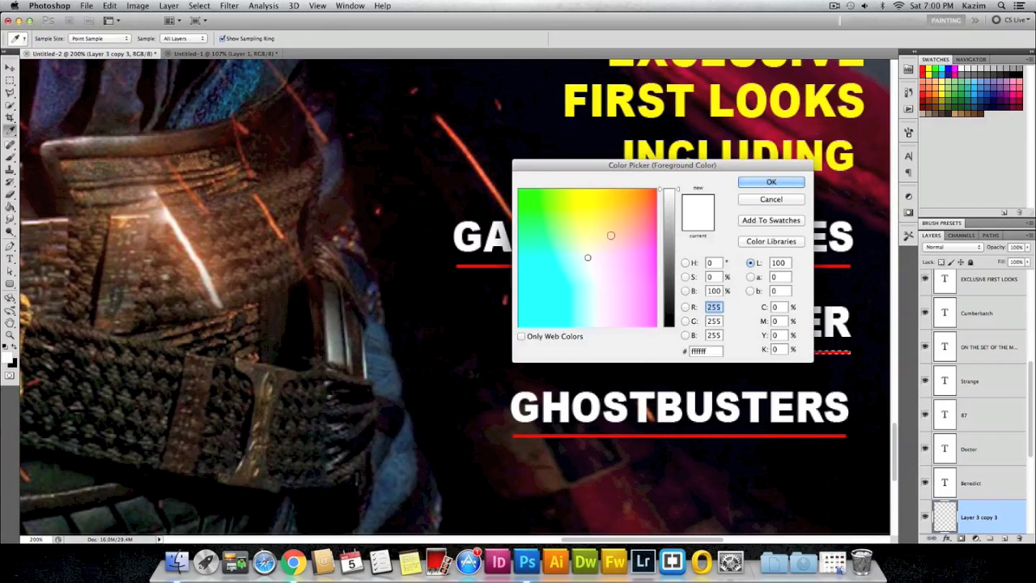
left_click_drag(590, 257, 573, 314)
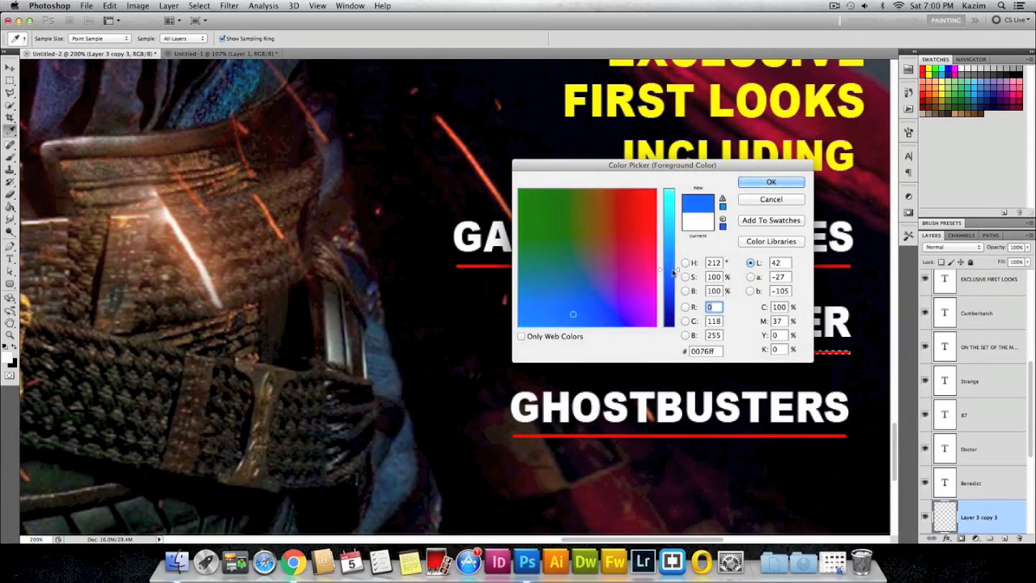
left_click(769, 181)
Fill the selected OUTLANDER underline with the foreground color in Normal mode at 100% opacity, and deselect it.
key("v")
left_click(109, 5)
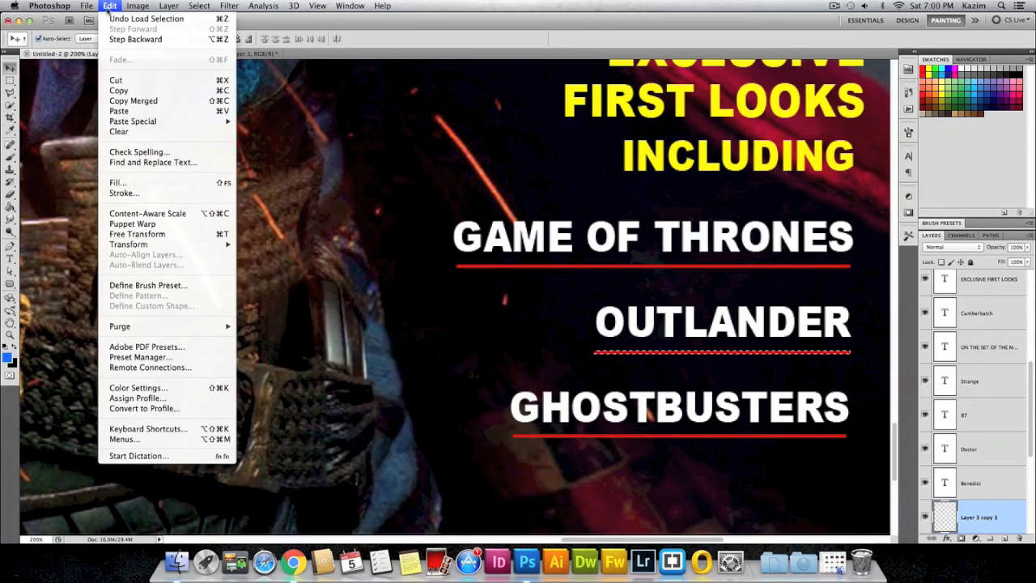
left_click(129, 179)
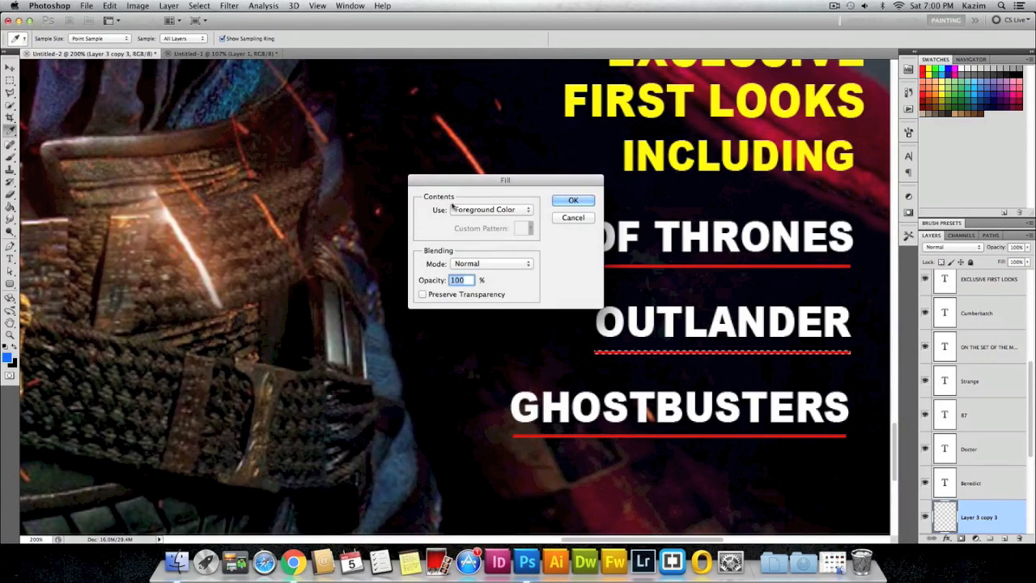
left_click(572, 200)
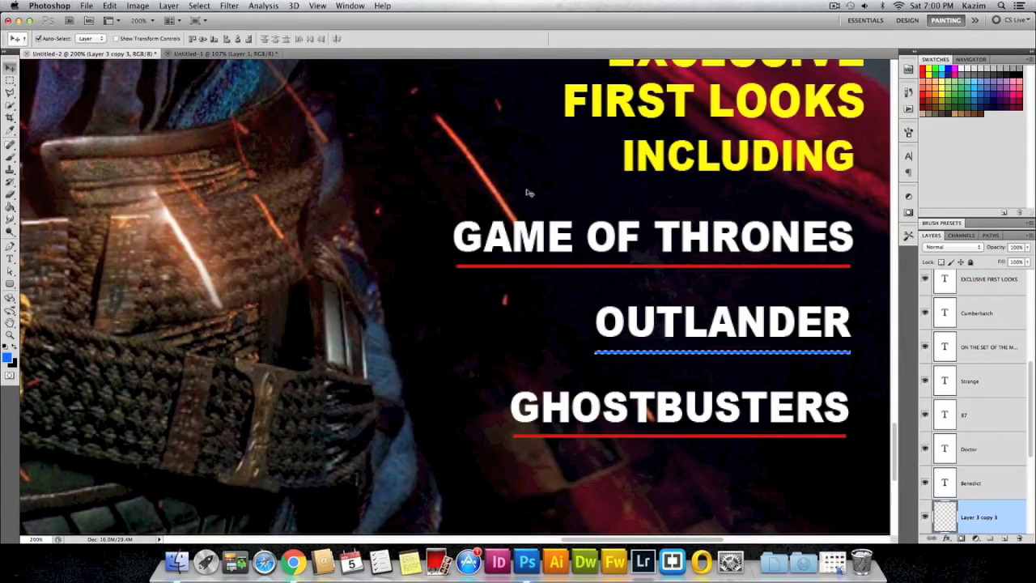
key("super+d")
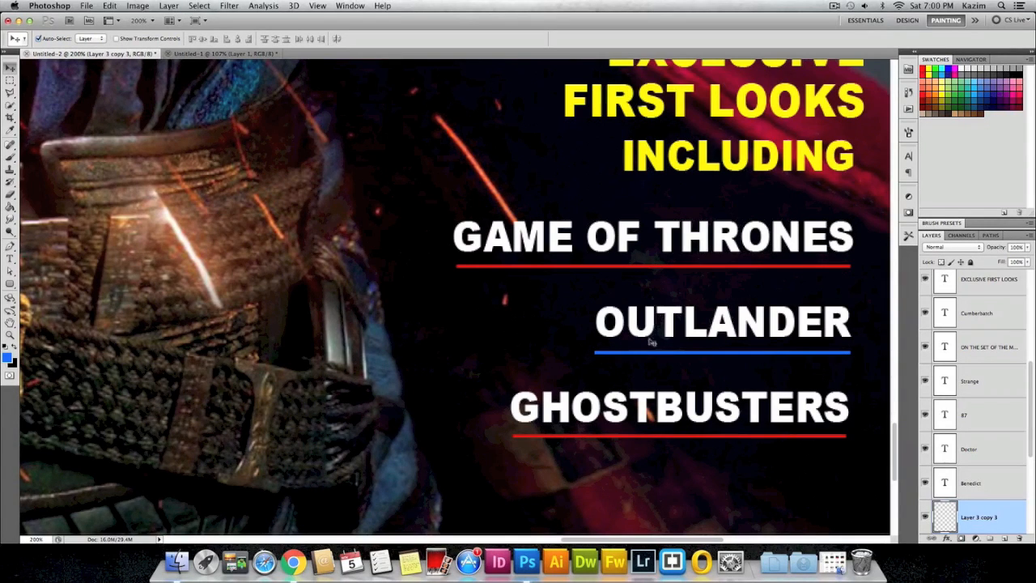
Compare the whole recreated cover with the reference Entertainment cover.
key("super+0")
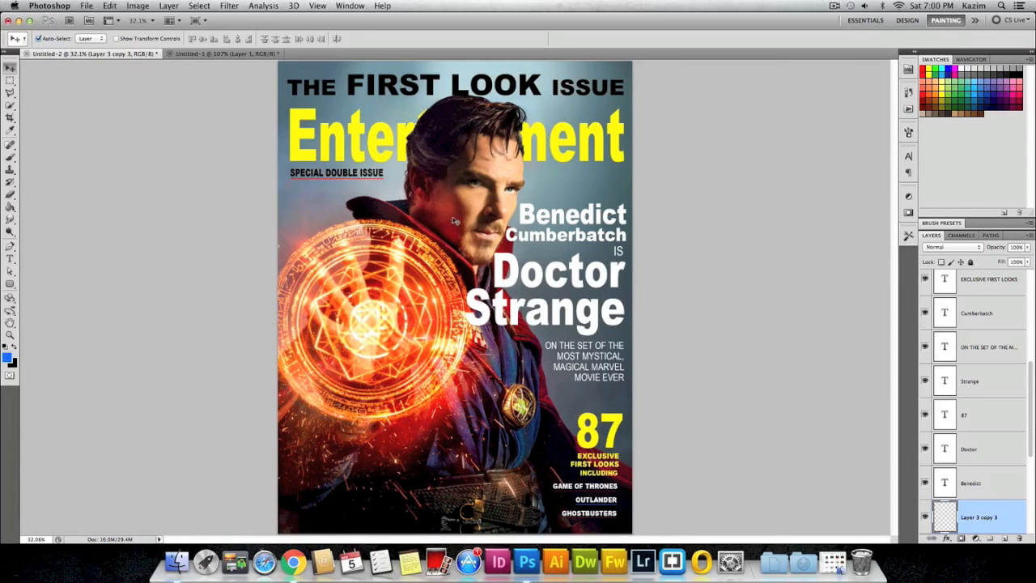
left_click(212, 54)
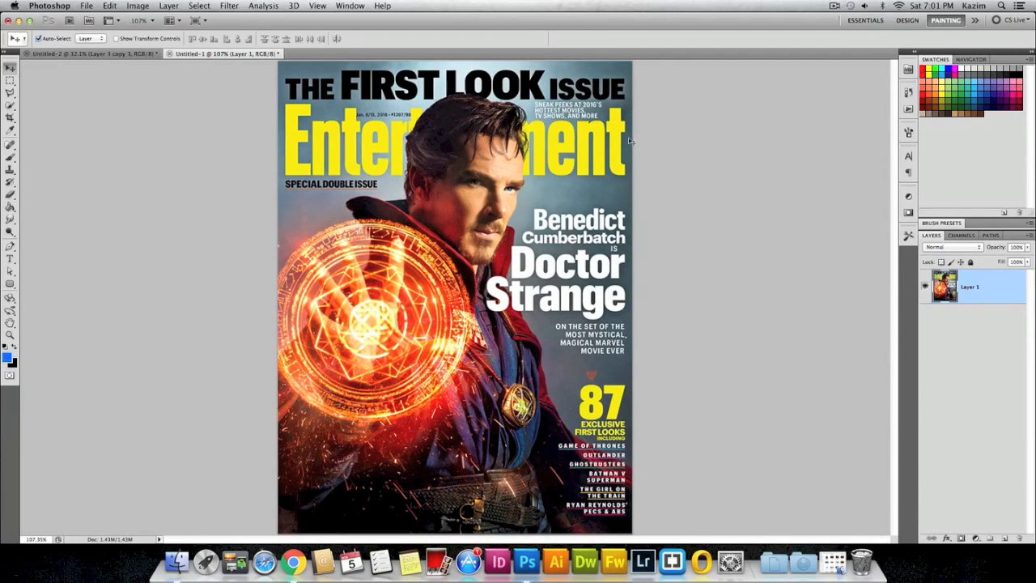
key("ctrl+Tab")
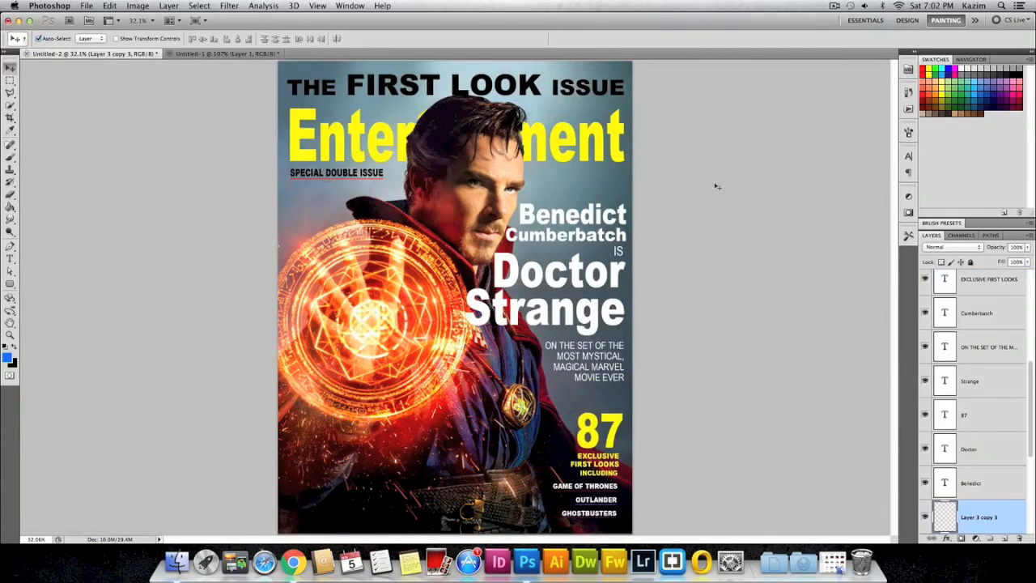